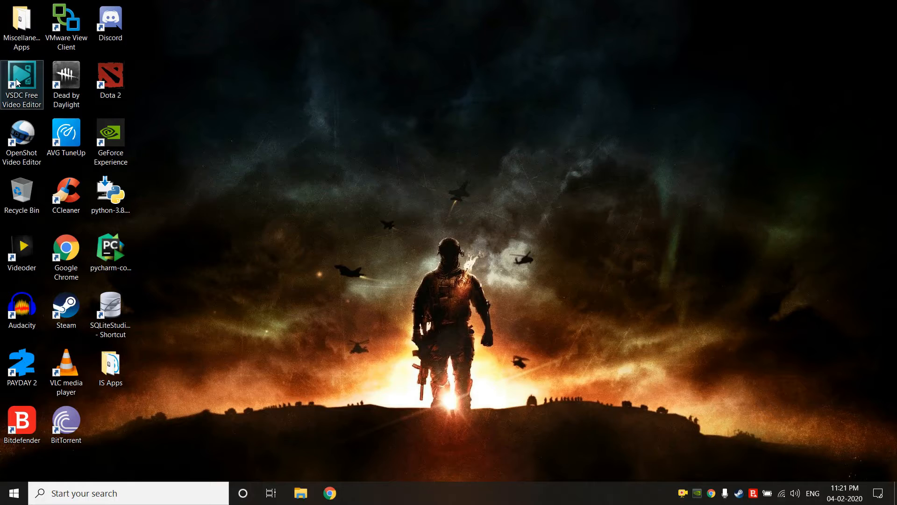
- Launch VSDC Free Video Editor, dismiss the Pro offer and start a blank project titled "Sample"
double_click(16, 83)
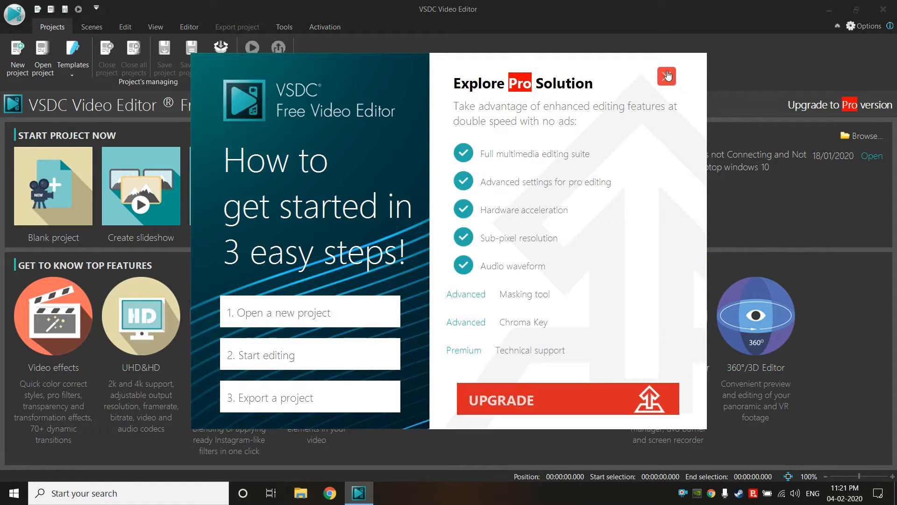
click(667, 75)
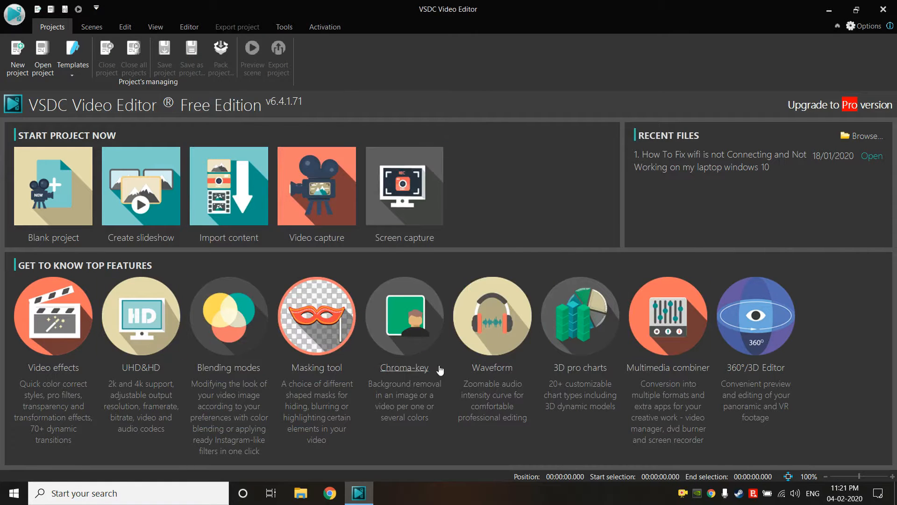
click(69, 196)
text(Sample)
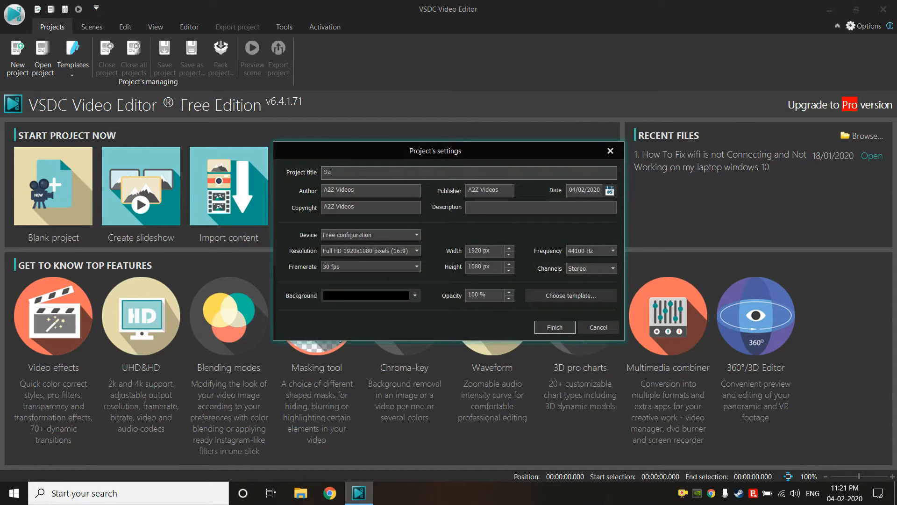
- Configure the project for the Free configuration device, Full HD 1920x1080 pixels (16:9) resolution and 30 fps
click(374, 234)
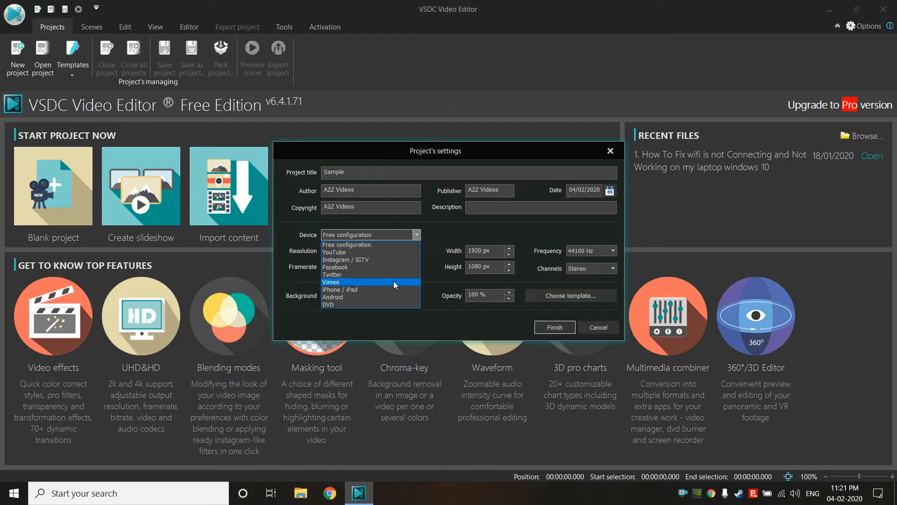
click(375, 245)
click(371, 254)
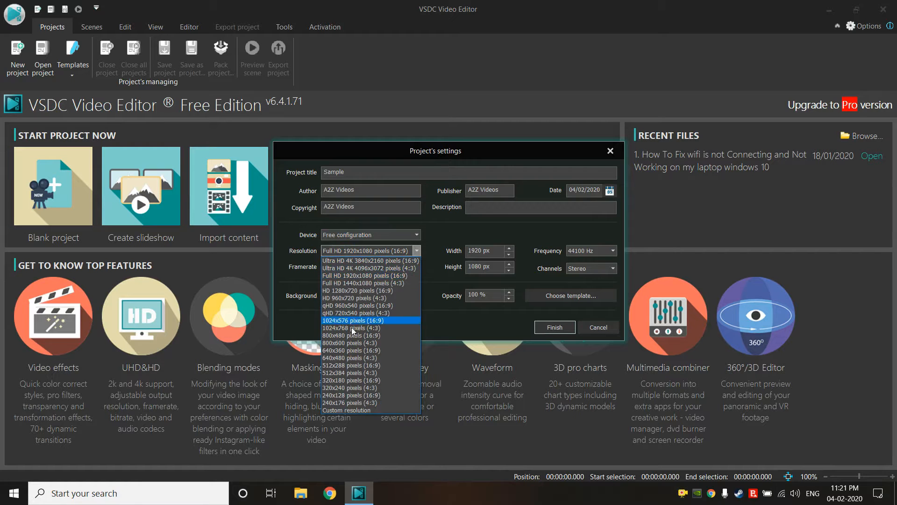
click(377, 276)
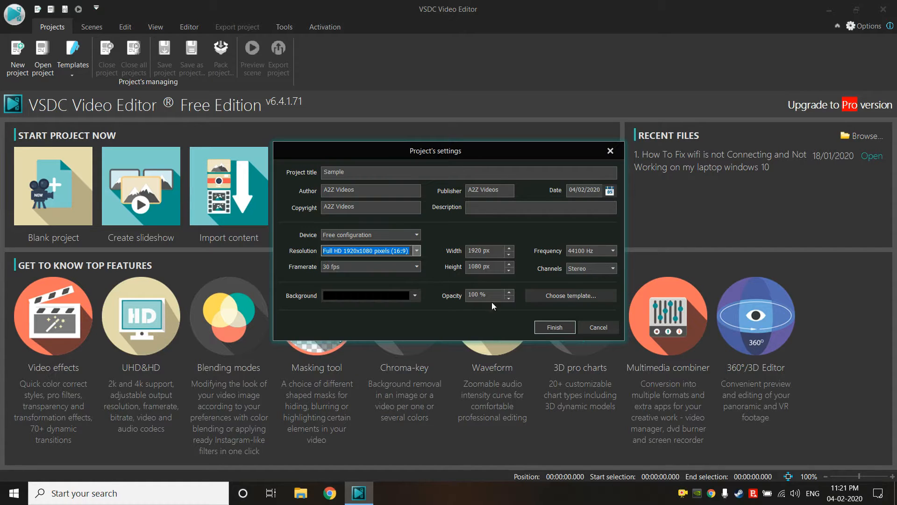
double_click(395, 266)
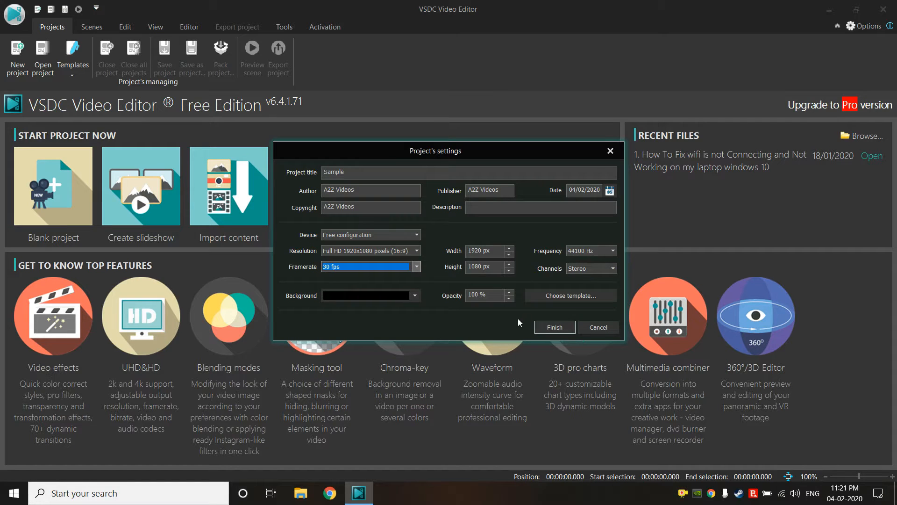
- Keep the project audio at Stereo channels and 44100 Hz frequency, and create the project
click(612, 268)
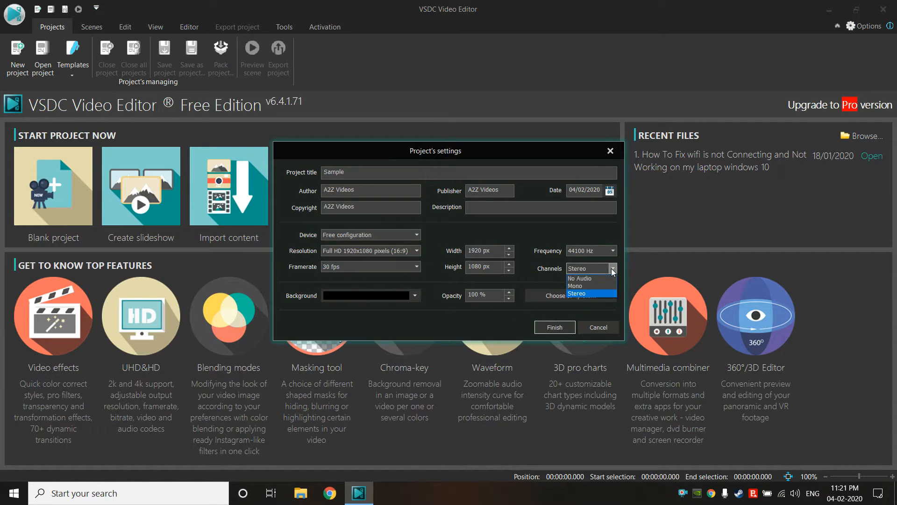
click(612, 266)
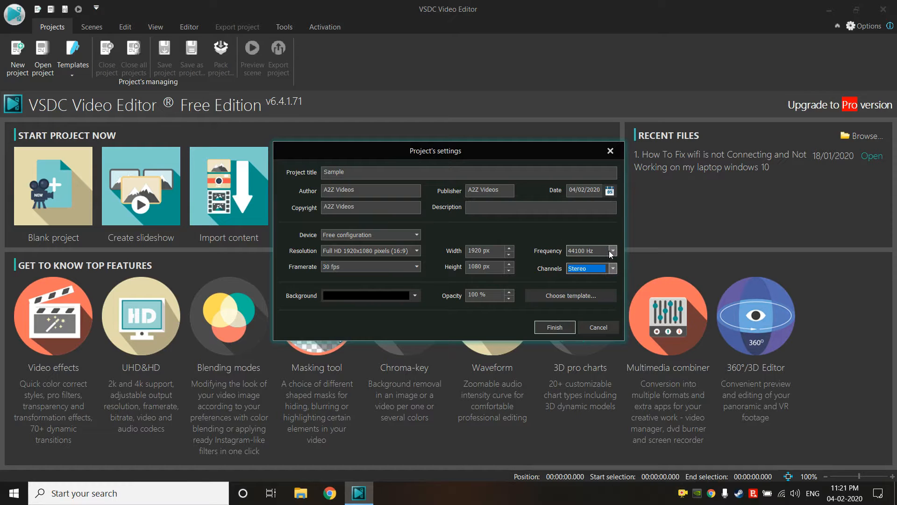
click(610, 250)
click(610, 250)
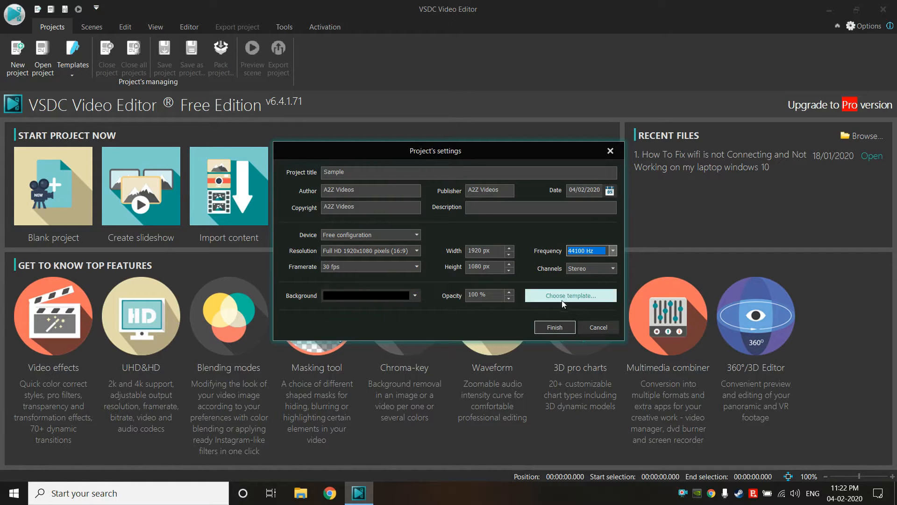
click(537, 326)
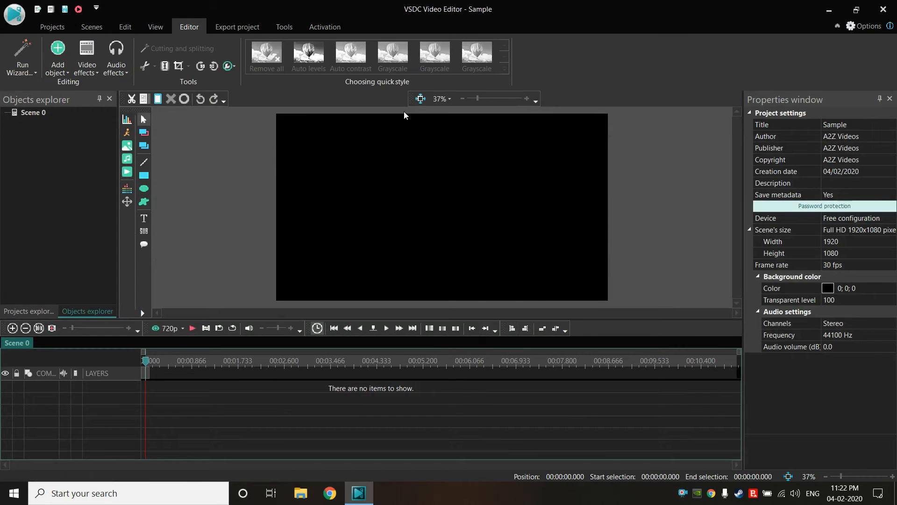
- Set the project's background color to white (#FFFFFF)
right_click(401, 181)
click(384, 215)
click(848, 304)
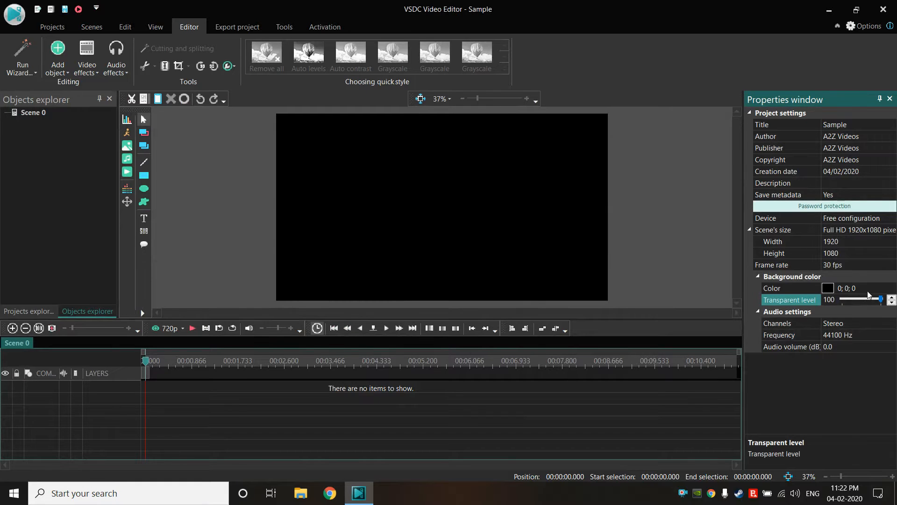
click(831, 293)
click(891, 289)
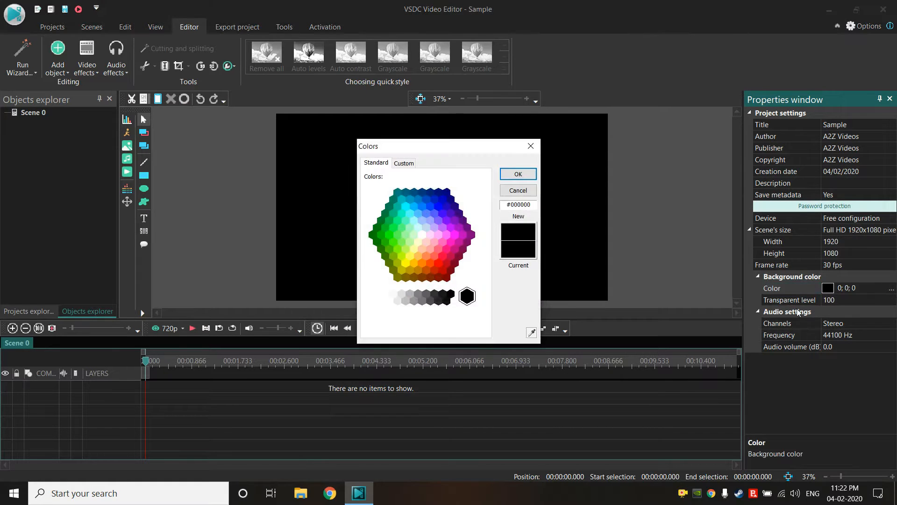
click(422, 234)
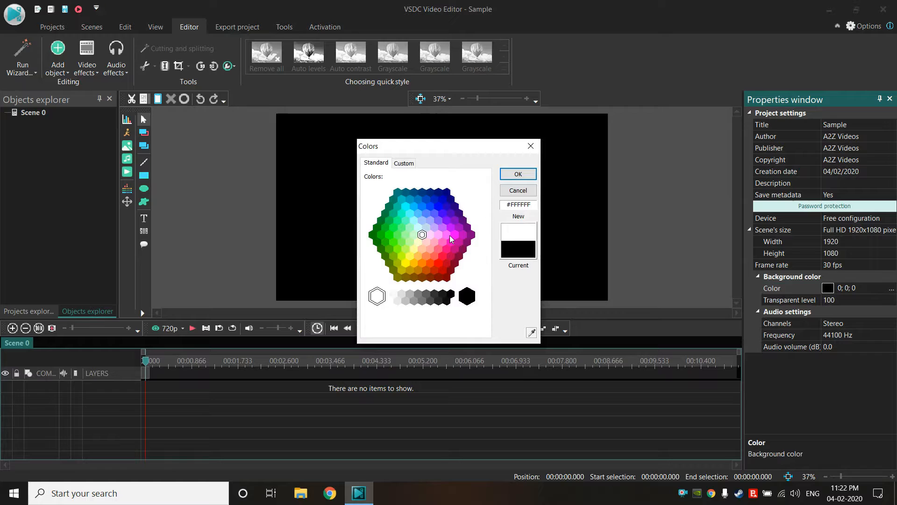
click(518, 173)
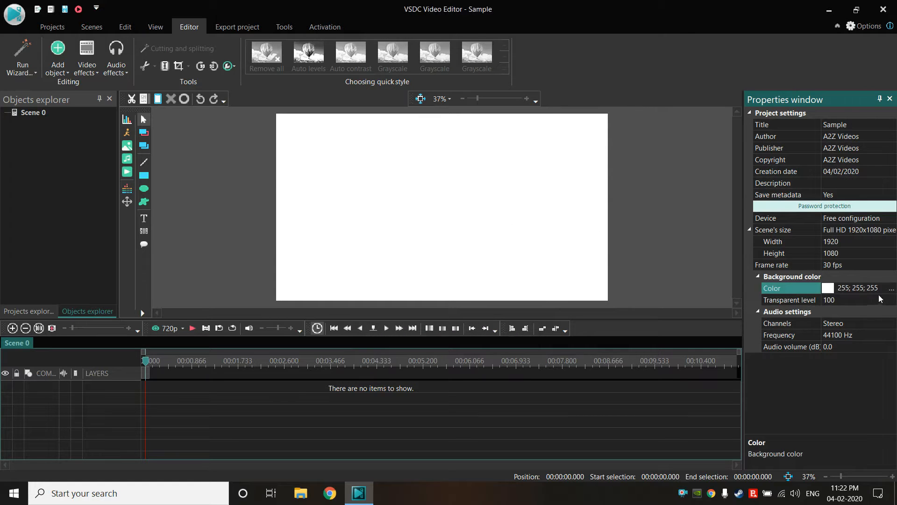
- Return the project's background color to black (#000000)
click(891, 289)
click(468, 296)
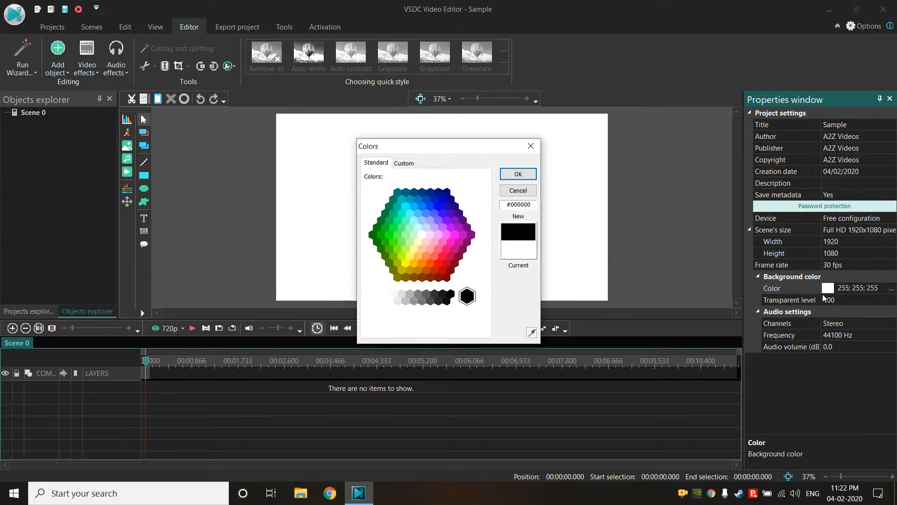
click(528, 173)
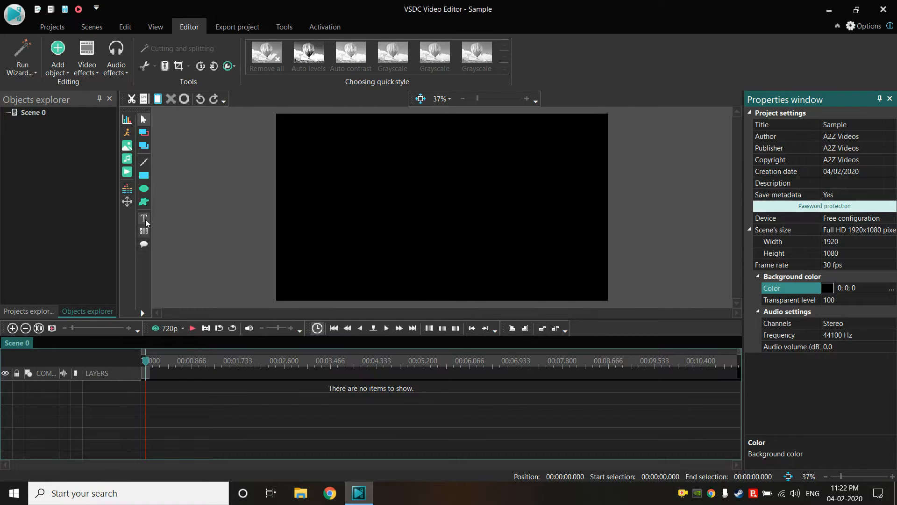
- Import the video "Wildlife Windows 7 Sample Video 720 x 1280.mp4" from the cuts folder inside A2Z
click(126, 172)
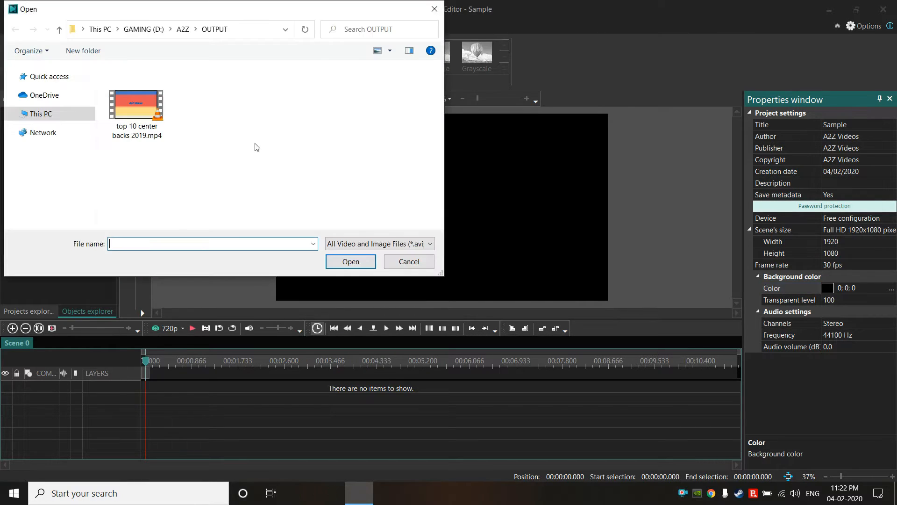
click(183, 29)
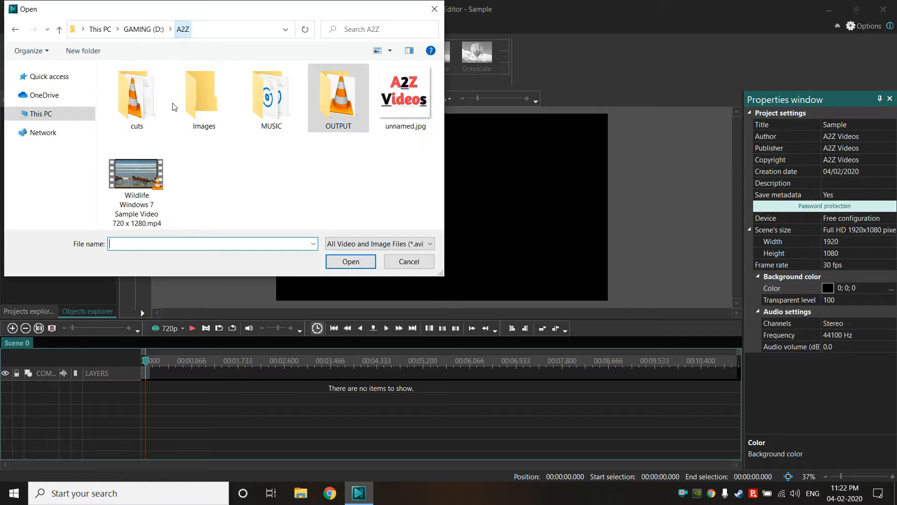
double_click(149, 107)
scroll(374, 195, down, 3)
click(206, 189)
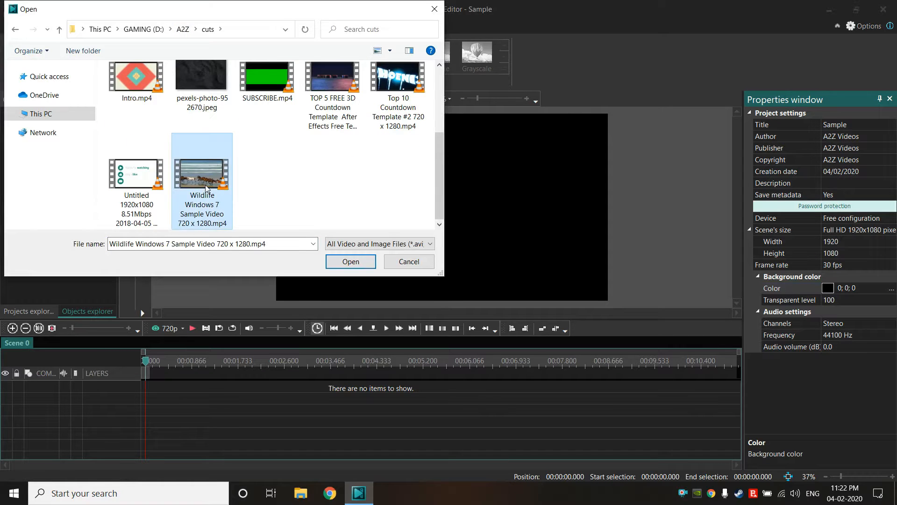
click(349, 262)
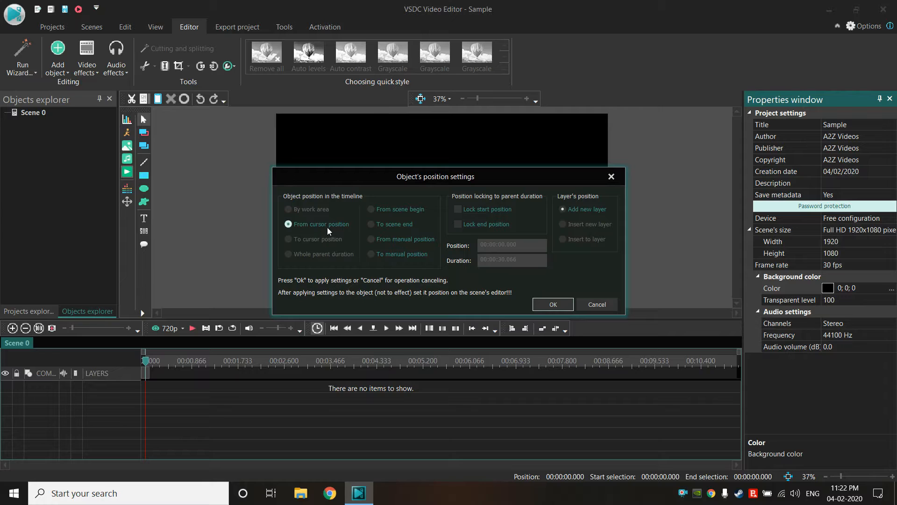
- Place the imported video on a new layer, positioned from the scene's beginning
click(400, 209)
click(393, 226)
click(403, 244)
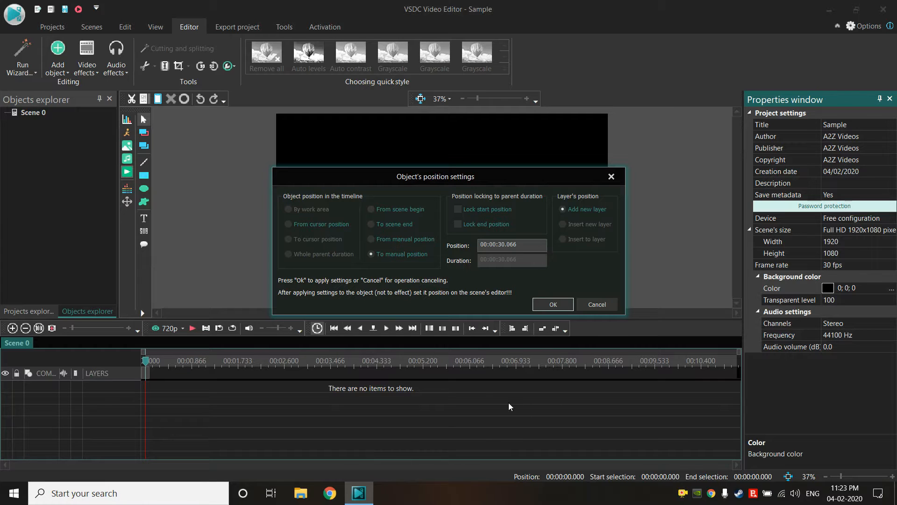
click(296, 225)
click(371, 210)
click(556, 306)
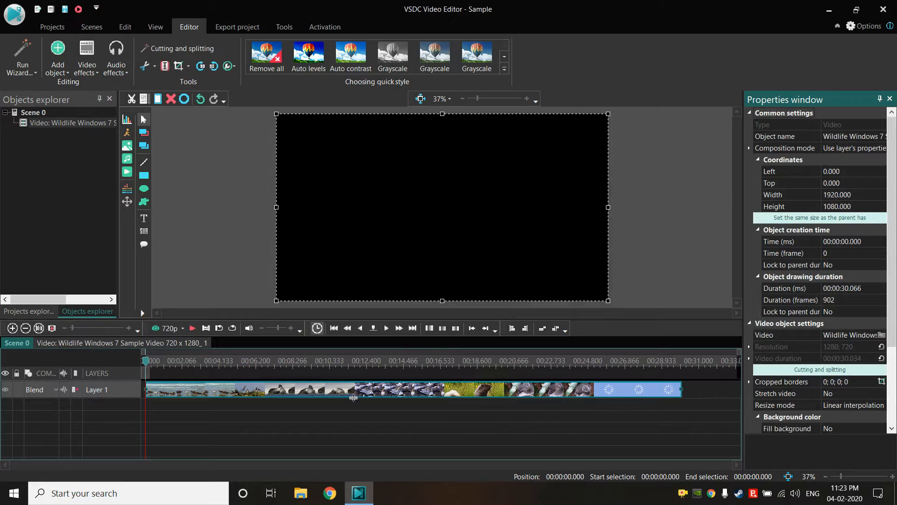
- Enlarge the Layer 1 track's height on the timeline, and shrink it to a thin strip
drag(353, 398, 355, 430)
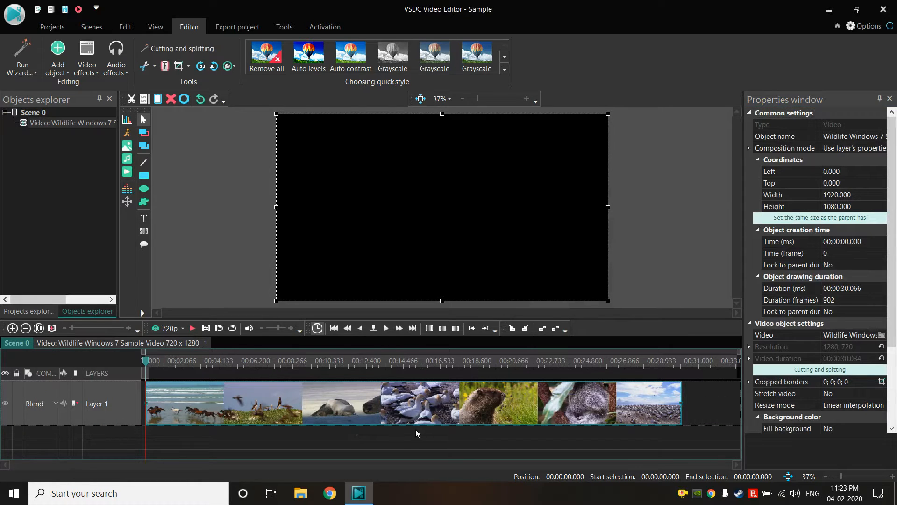
drag(415, 424, 408, 395)
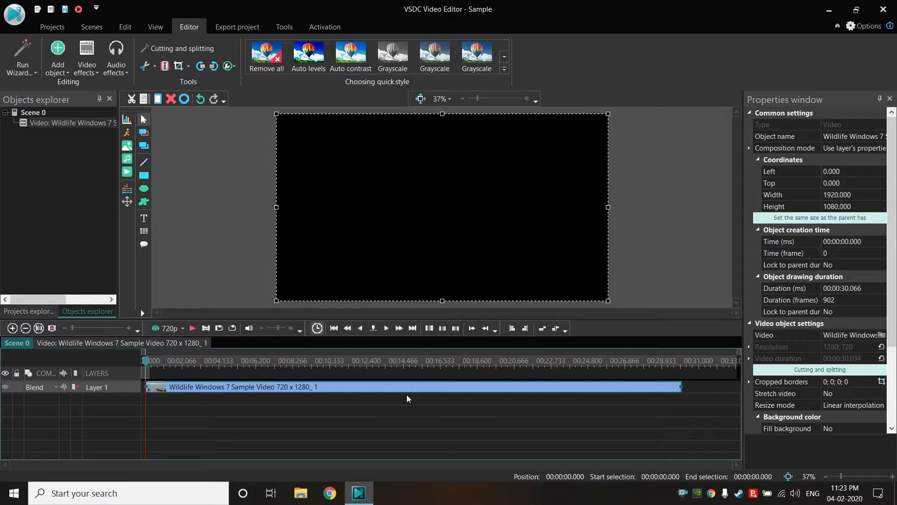
mouse_move(405, 395)
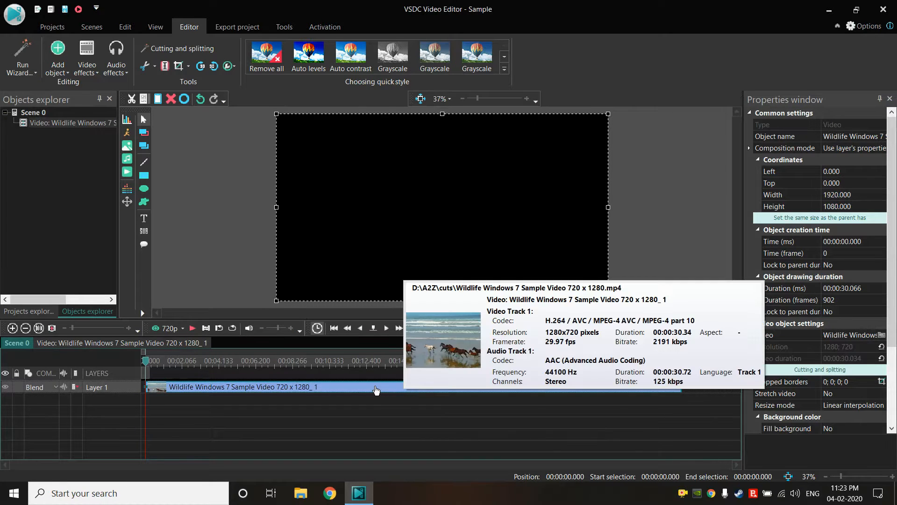
right_click(378, 387)
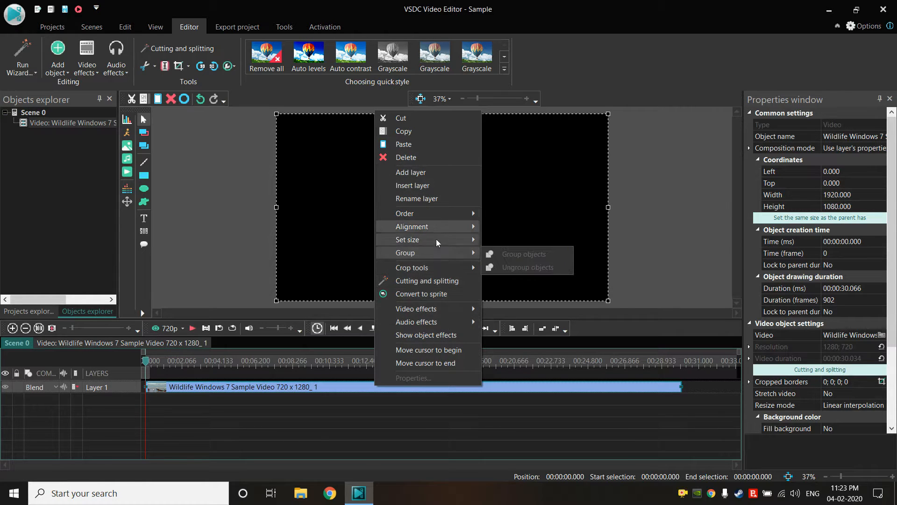
mouse_move(419, 213)
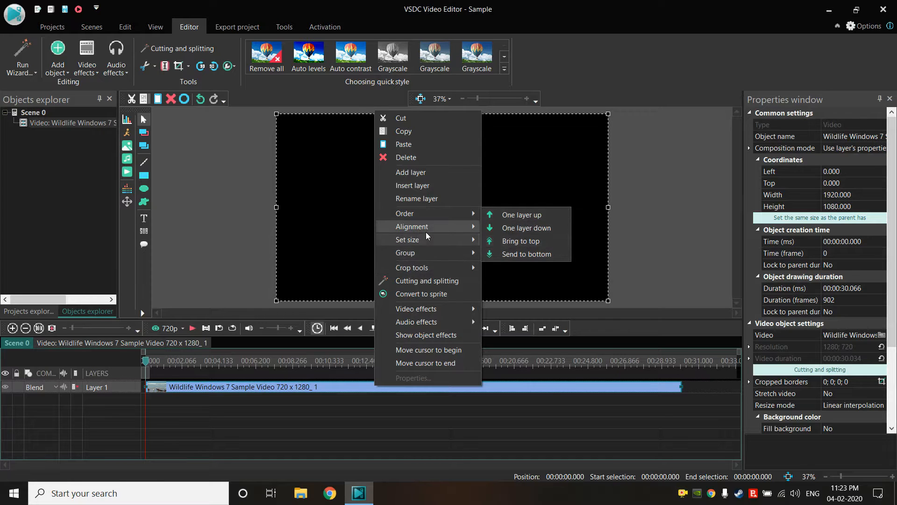
click(403, 456)
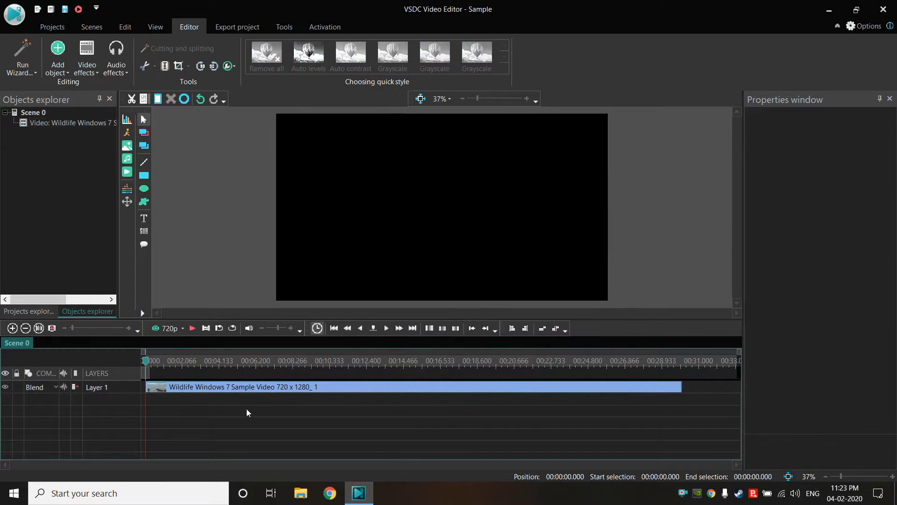
- Select the wildlife clip on the timeline and set the preview quality to Original quality
click(196, 395)
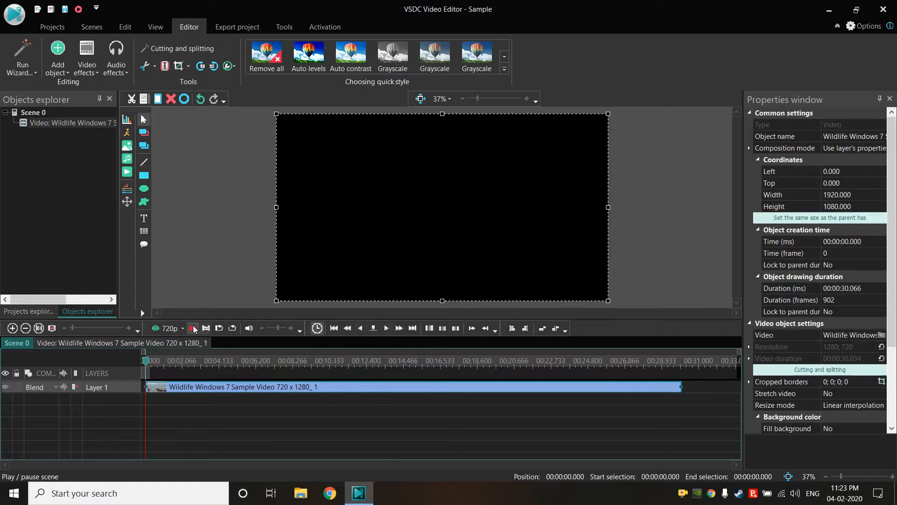
click(177, 328)
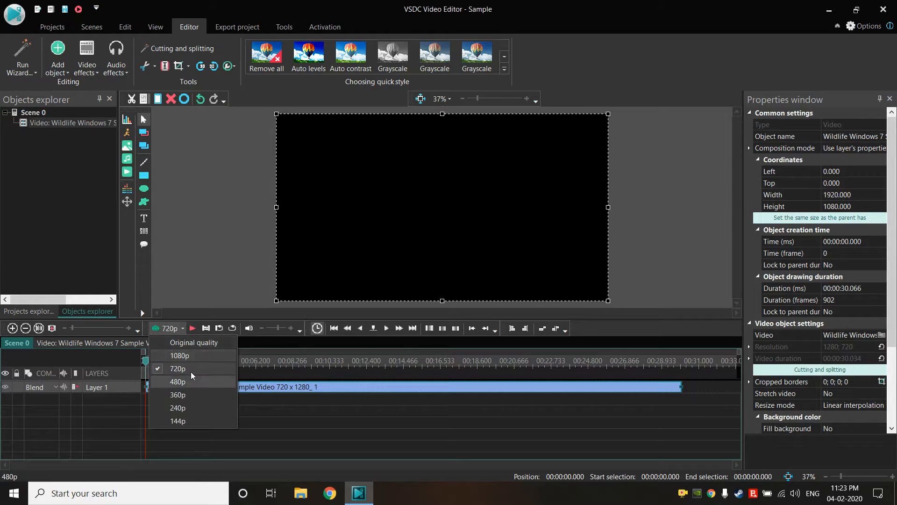
click(195, 343)
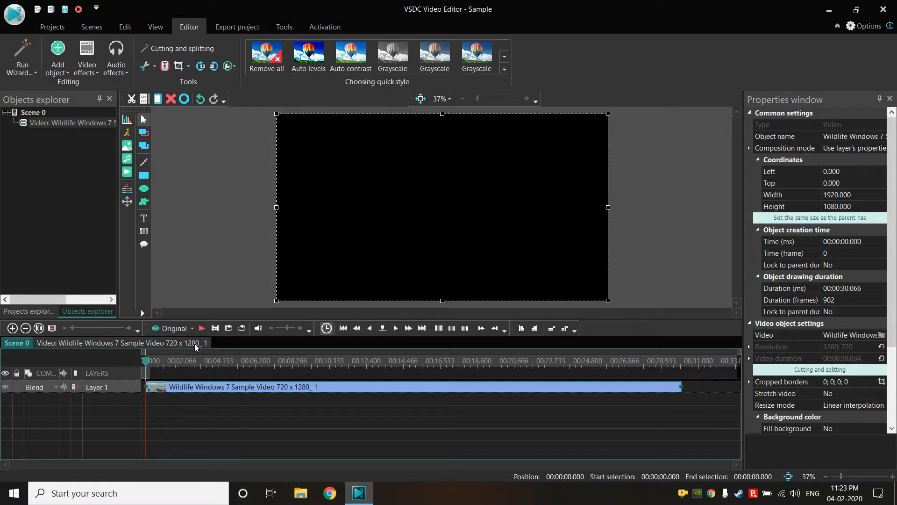
- Preview the scene in the player, skip ahead to about the middle, and close the preview
click(171, 328)
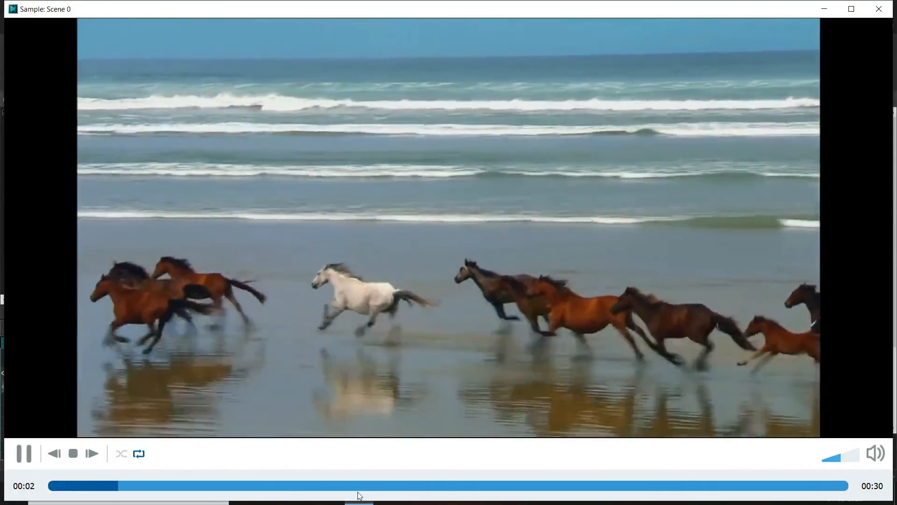
click(405, 486)
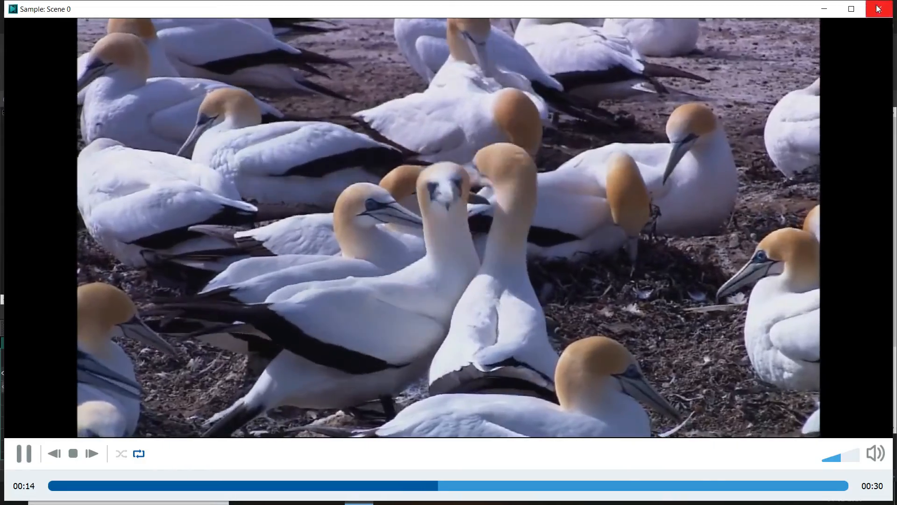
click(887, 6)
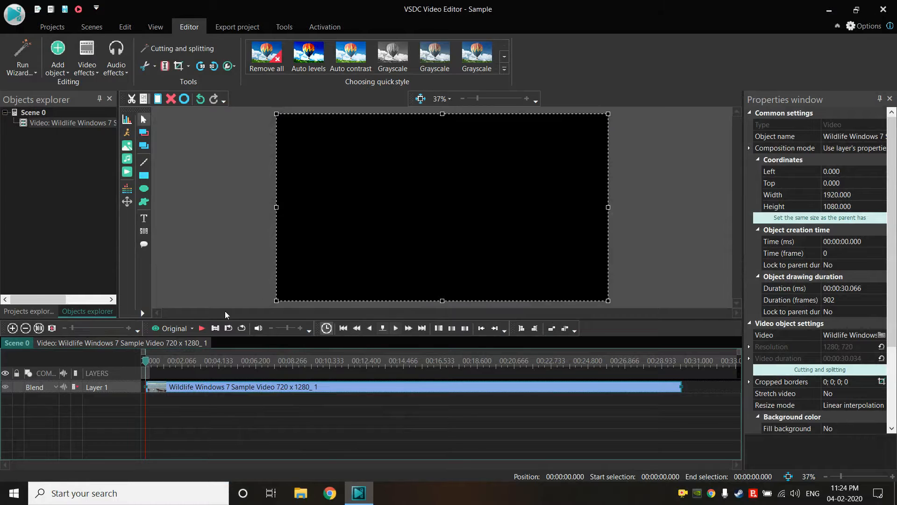
- Add the image file pexels-photo-952670.jpeg from the cuts folder to the scene
click(127, 147)
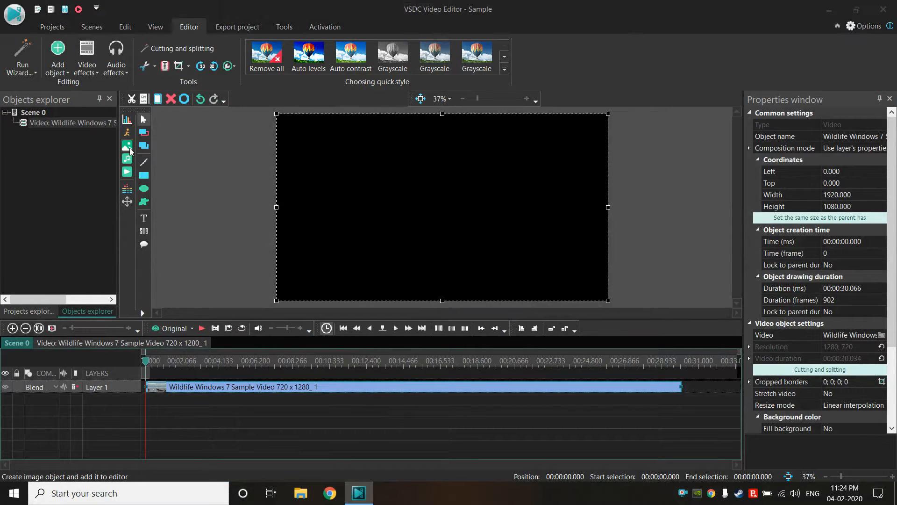
click(209, 186)
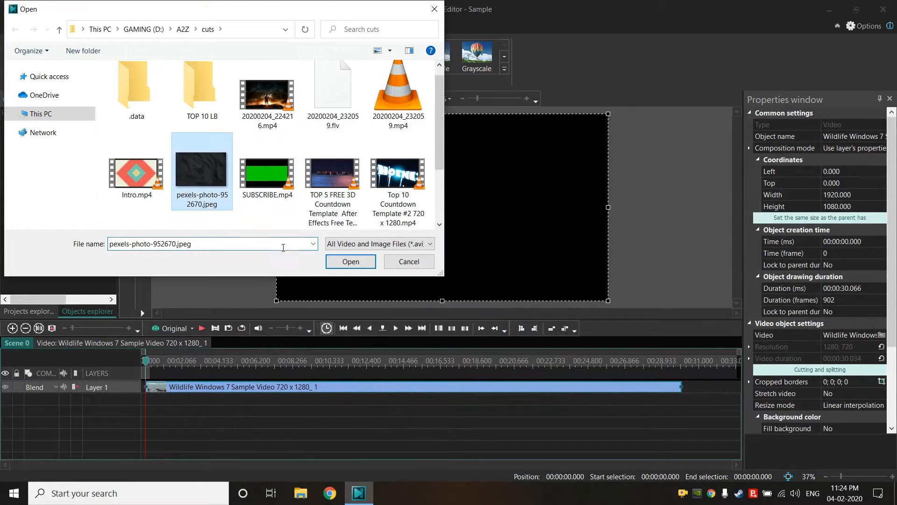
click(350, 262)
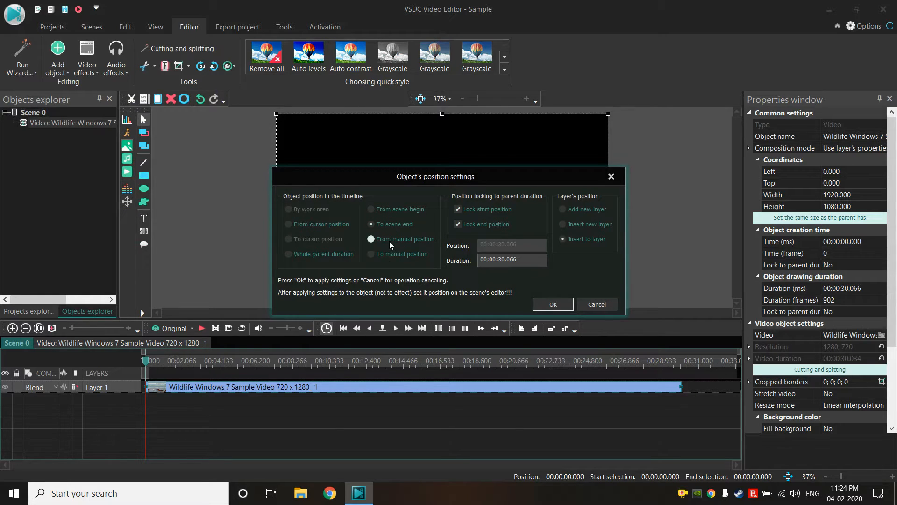
- Position the image from the cursor position on a new layer, keeping the 00:00:30.066 duration
click(387, 239)
click(337, 226)
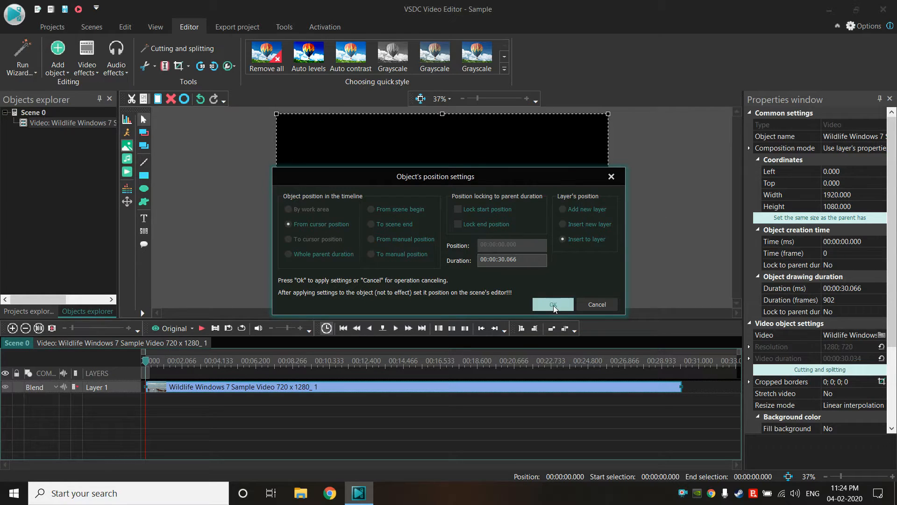
click(564, 209)
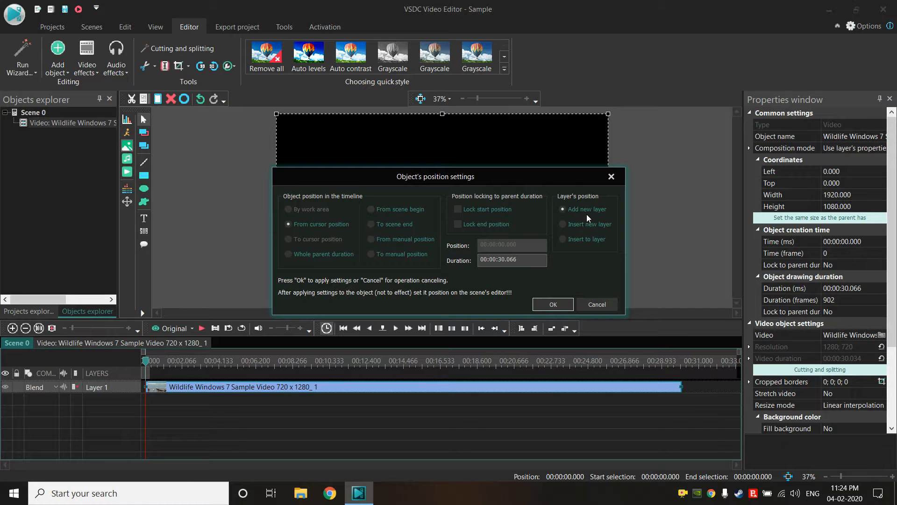
click(553, 304)
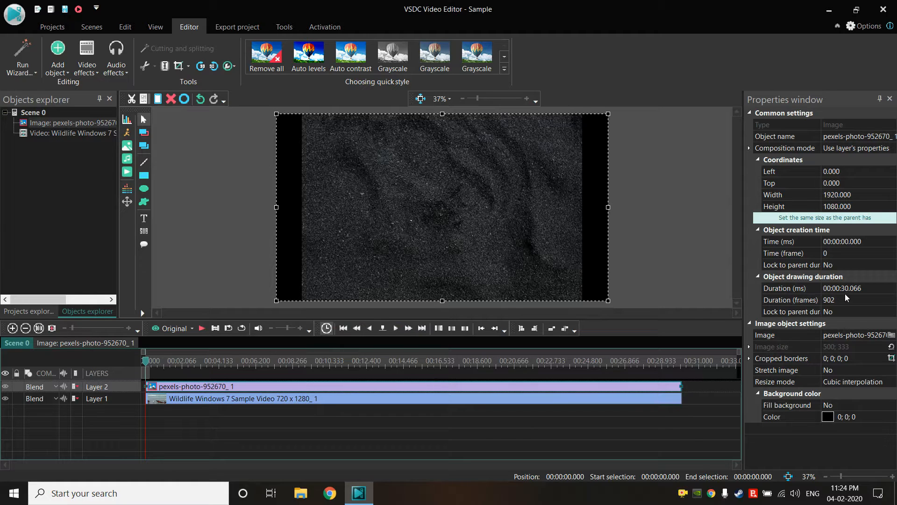
- Set the drawing duration of the pexels-photo image on Layer 2 to 5 seconds
click(625, 398)
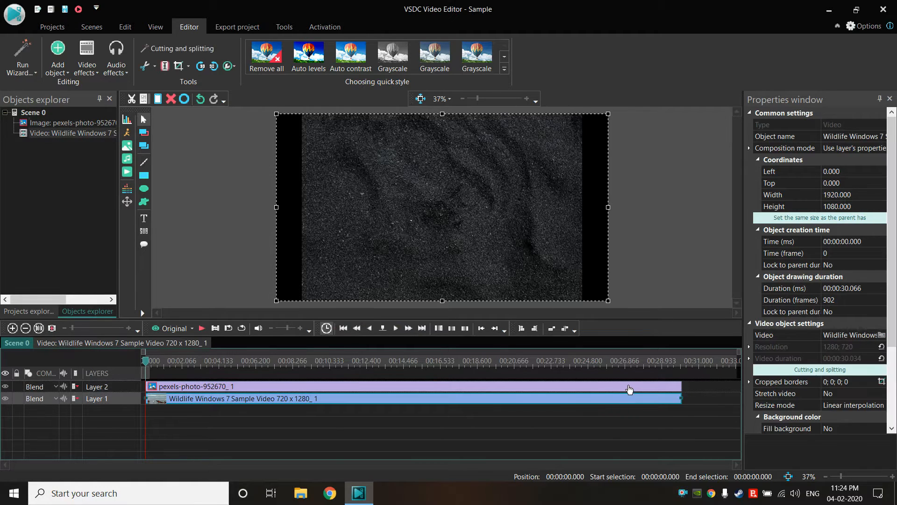
click(629, 388)
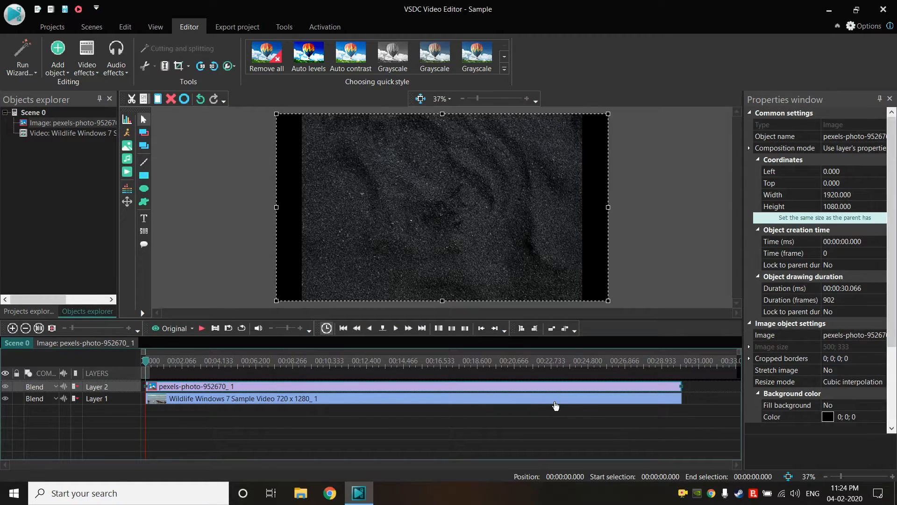
click(555, 398)
click(556, 386)
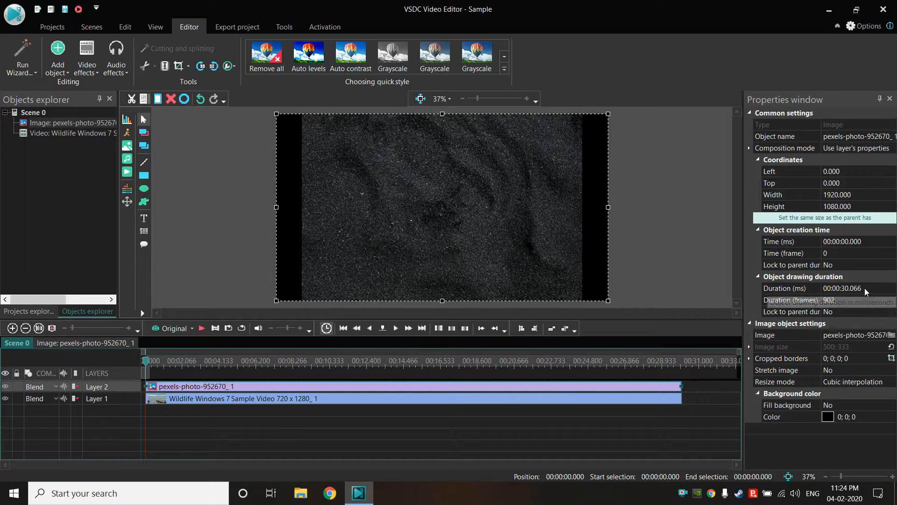
click(851, 287)
click(844, 288)
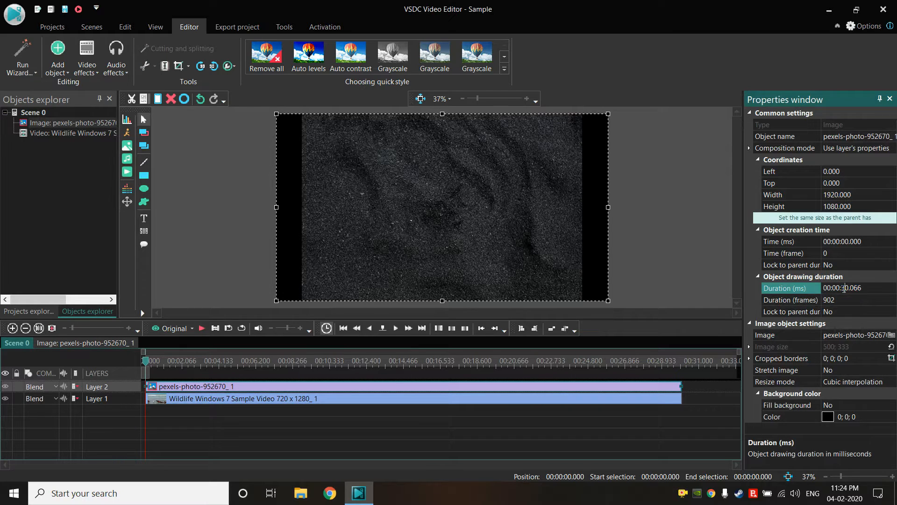
drag(843, 287, 875, 288)
text(05)
click(695, 422)
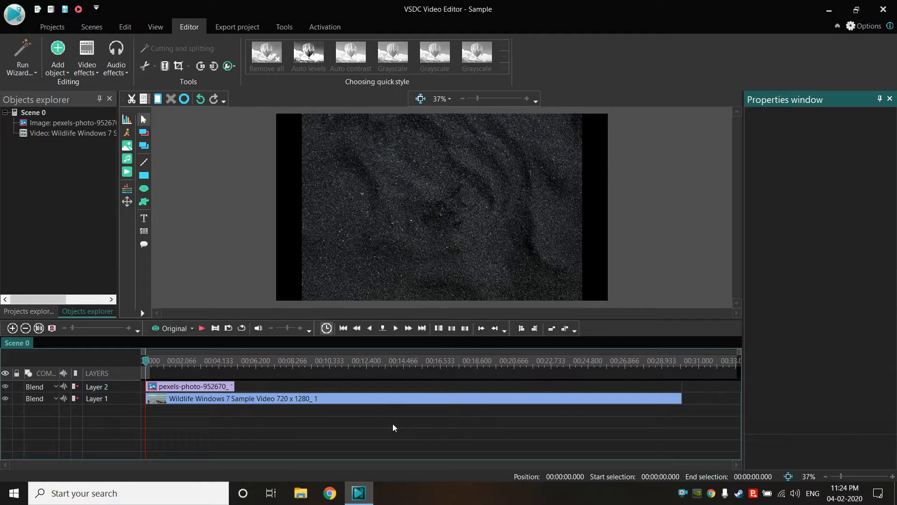
- Move the wildlife clip onto Layer 2 directly after the image, and play the scene to check the sequence
click(220, 404)
drag(221, 405, 294, 391)
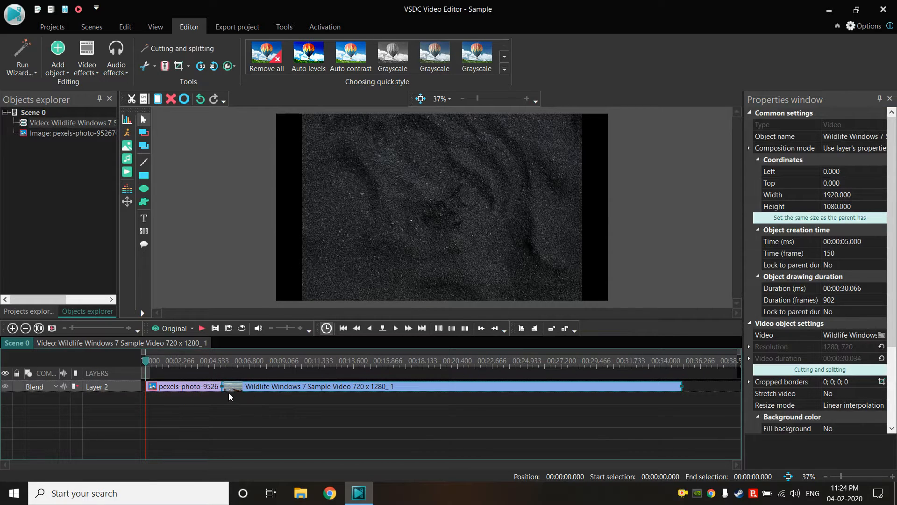
click(201, 329)
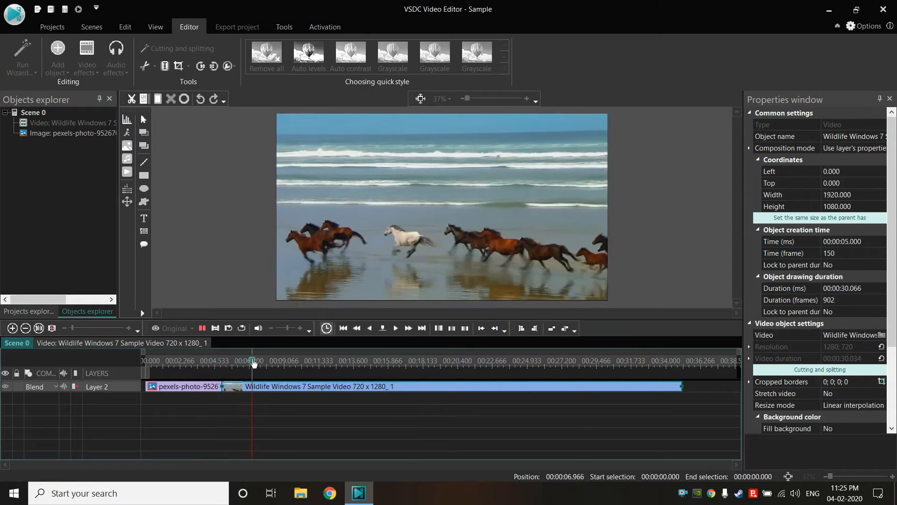
click(244, 327)
click(244, 327)
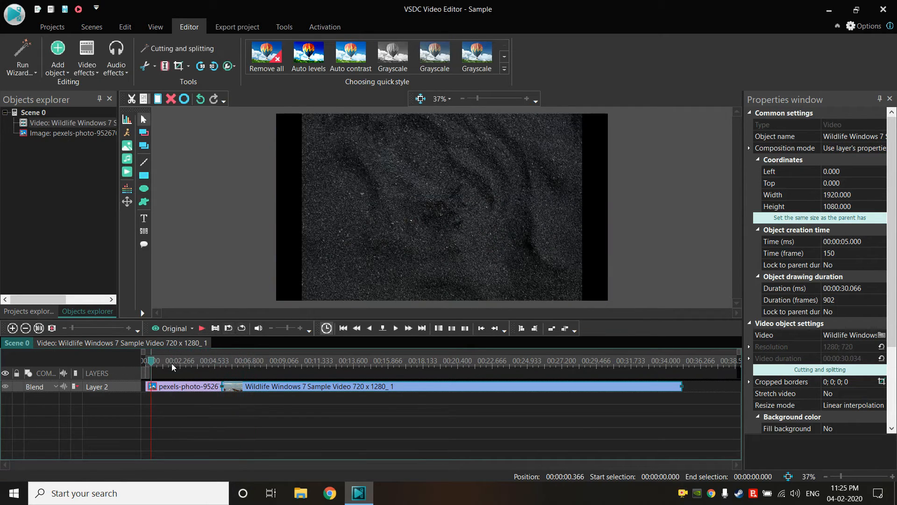
- Insert a text object on a new layer from the cursor position, with a frame about 1630 by 1069 px over the image
click(144, 218)
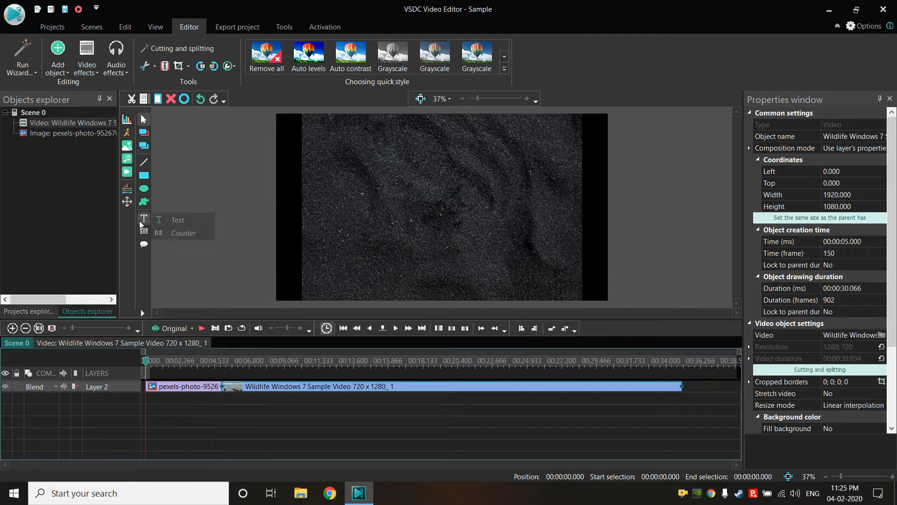
click(183, 222)
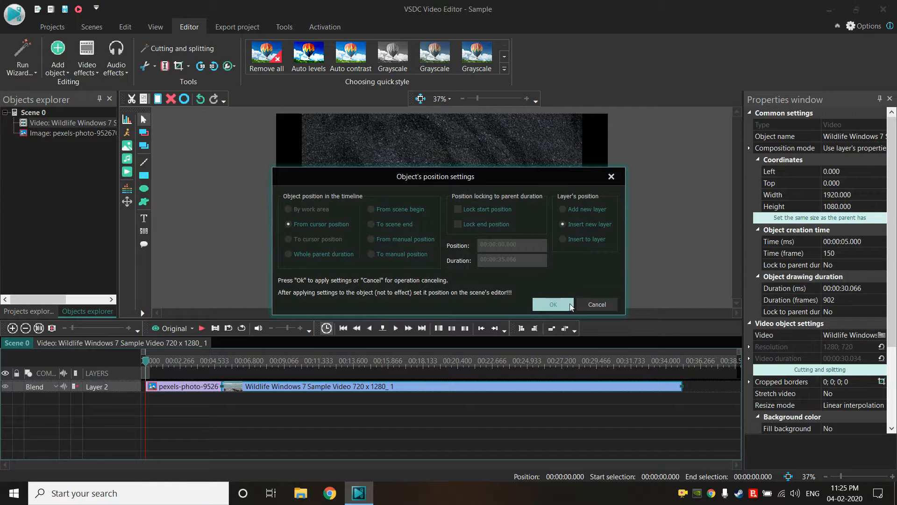
click(553, 304)
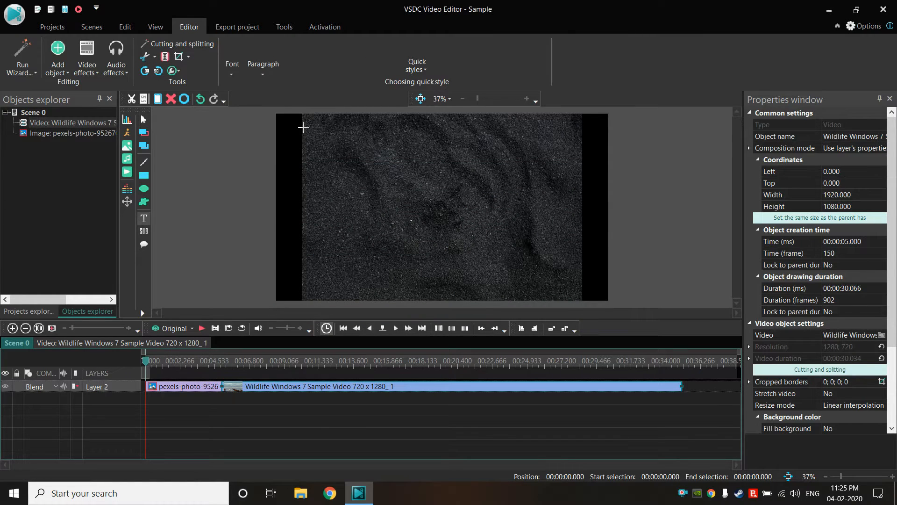
drag(302, 115, 584, 300)
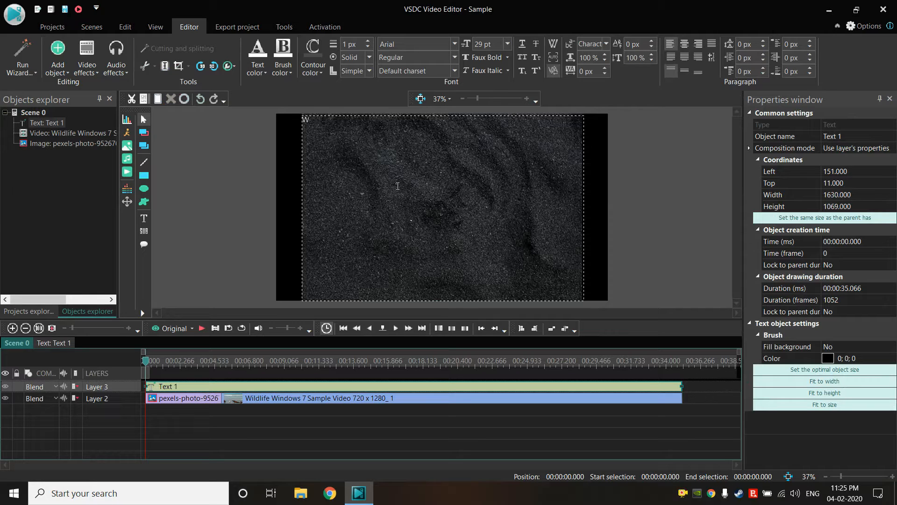
- Enter SAMPLE VIDEO as the text, correcting the mistyped letters
text(SMAP)
drag(383, 140, 265, 121)
text(Sam)
key(BackSpace)
key(BackSpace)
text(AMPLE VIDEO)
- Color the whole SAMPLE VIDEO text yellow
drag(265, 120, 390, 136)
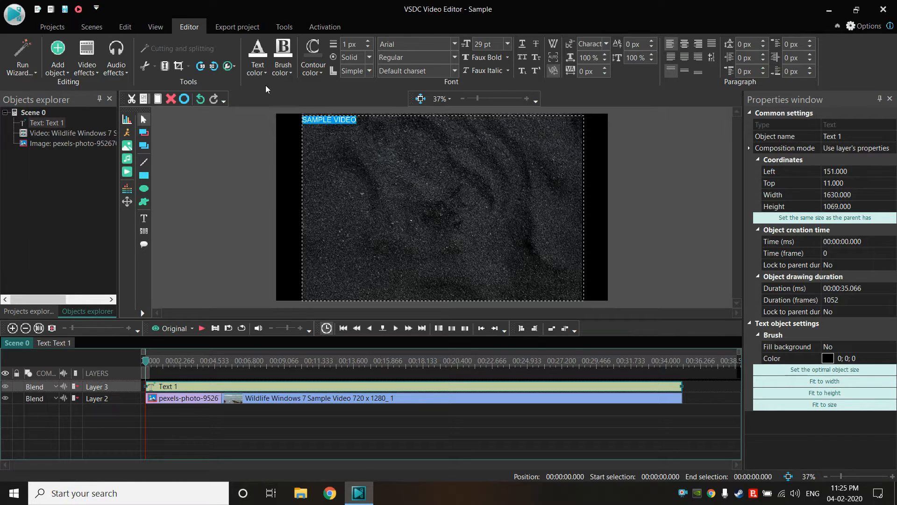
click(258, 74)
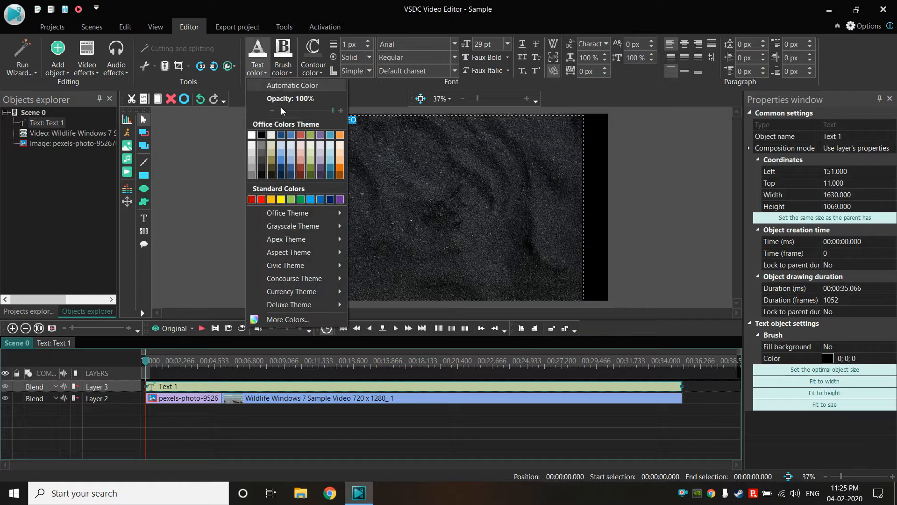
click(285, 199)
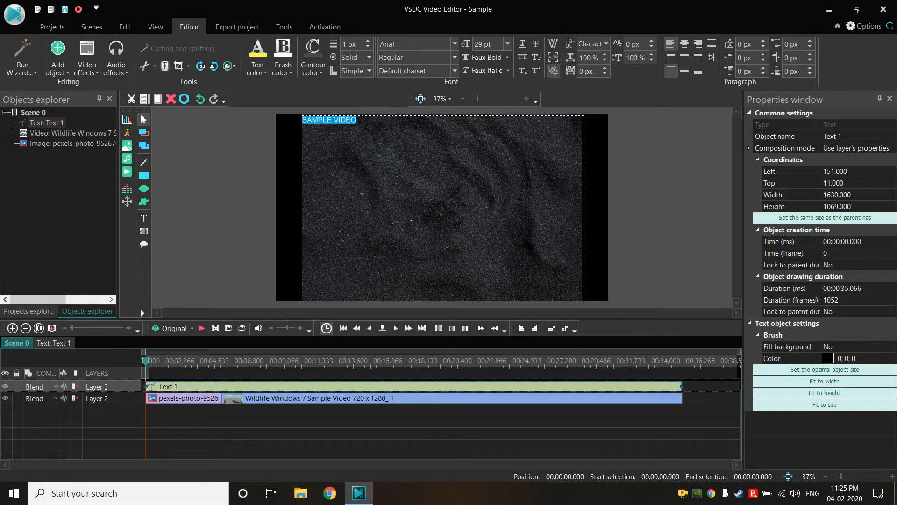
- Try a 168 pt font size on the SAMPLE VIDEO text, settle on 96 pt, and finish editing the text
click(508, 43)
click(481, 244)
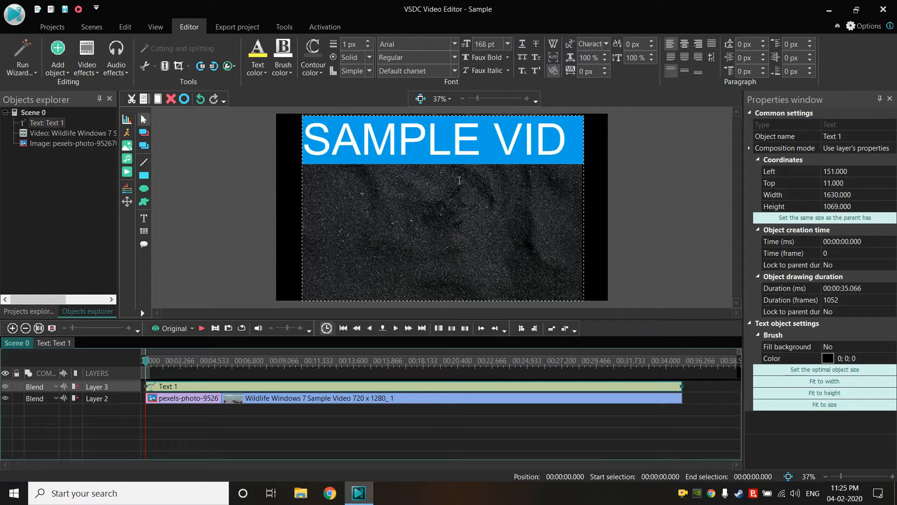
click(507, 43)
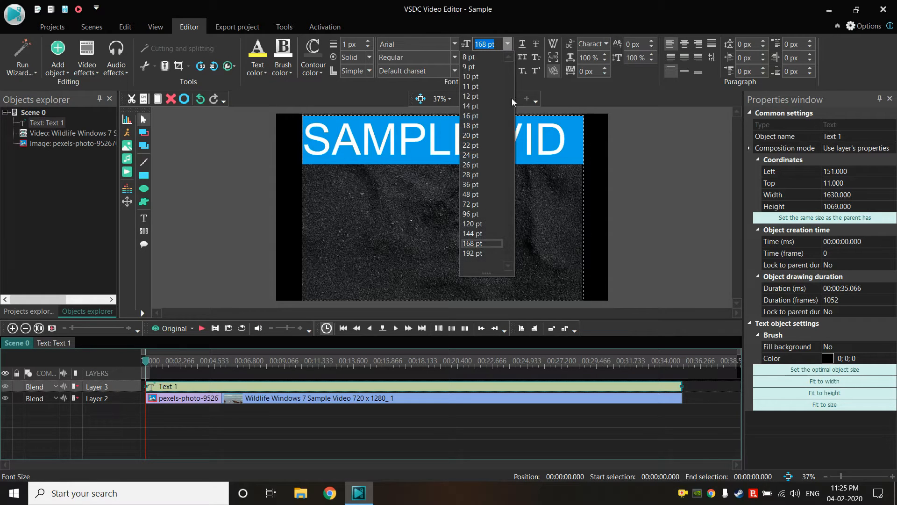
click(490, 210)
drag(490, 129, 294, 134)
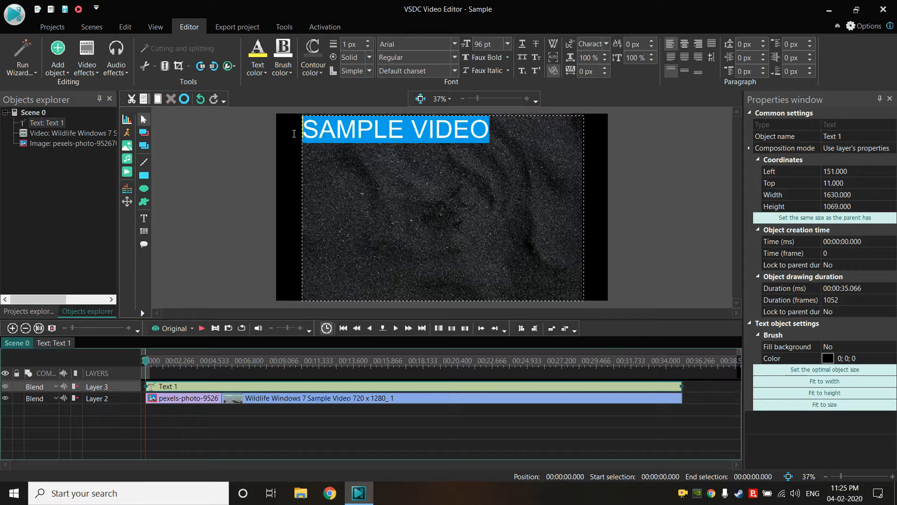
click(498, 159)
click(233, 153)
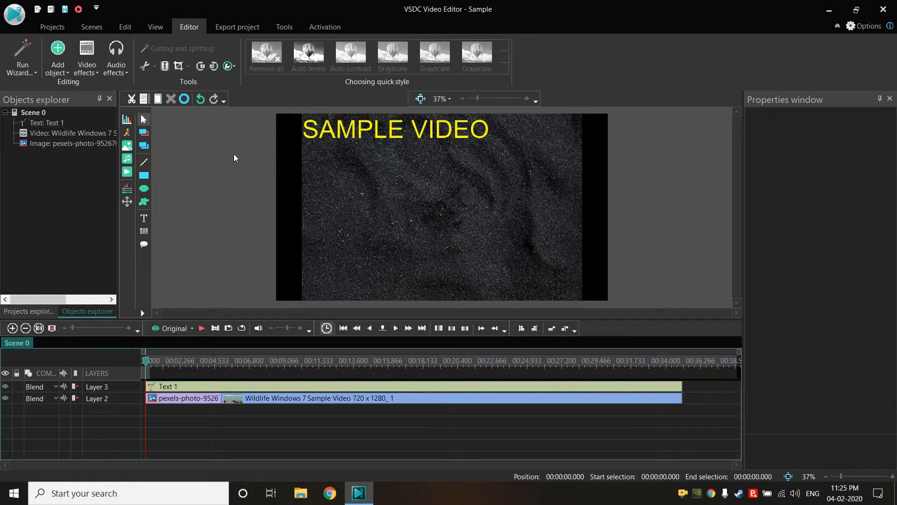
- Move the SAMPLE VIDEO text to the center of the frame, at about 421 left and 440 top, and deselect it
drag(359, 156, 396, 238)
click(284, 218)
click(401, 214)
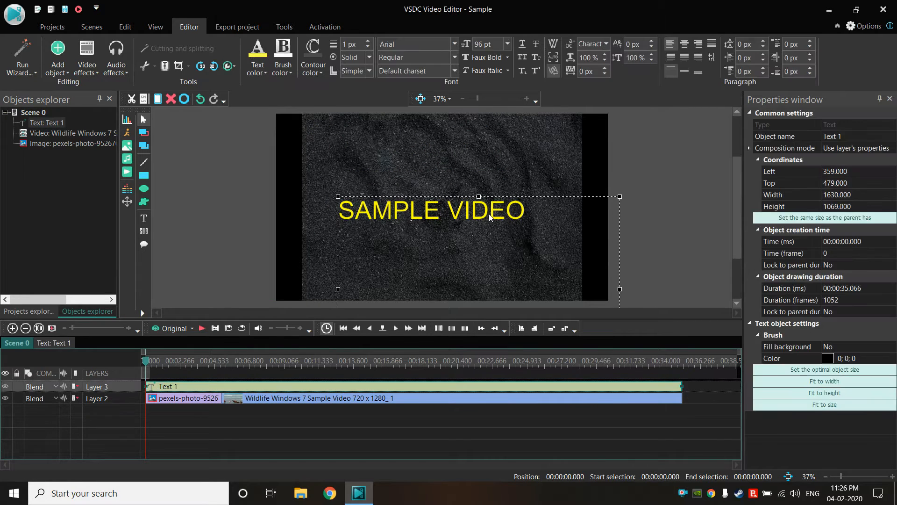
drag(480, 212, 481, 205)
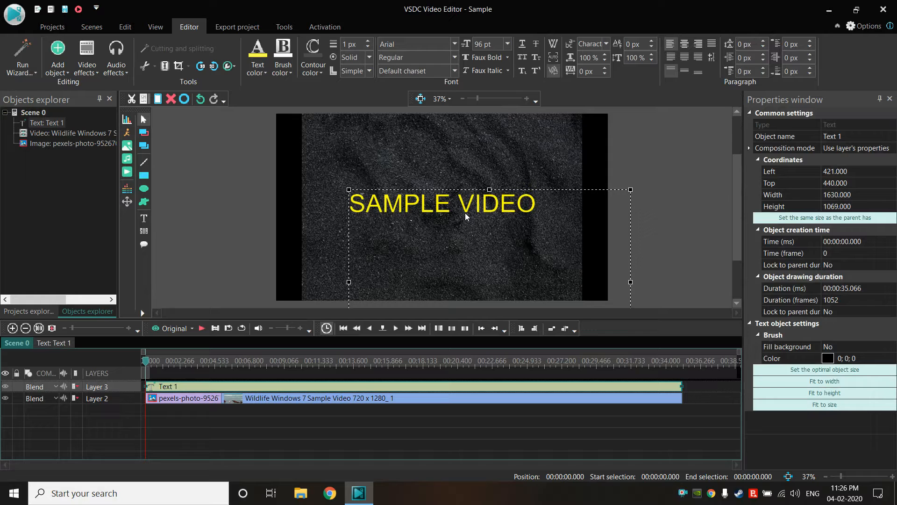
click(273, 215)
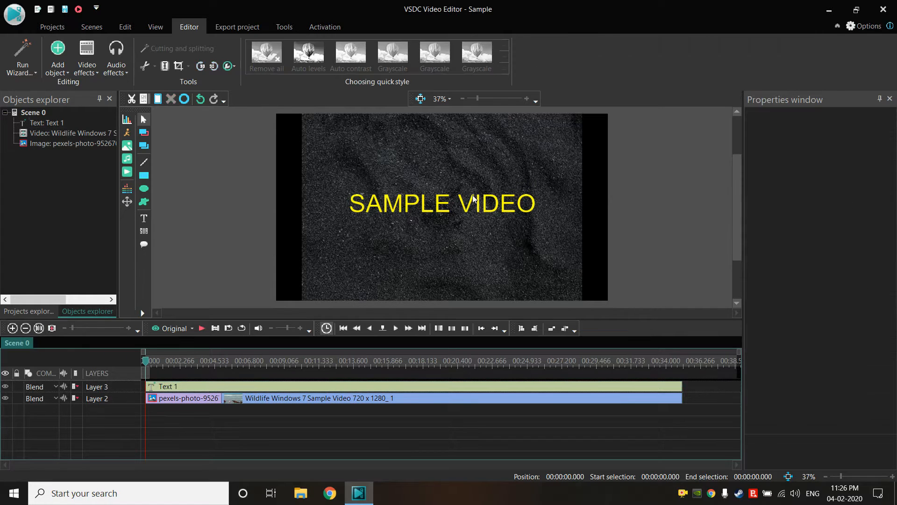
- Play the scene to check the title, return the playhead to the beginning, and stop playback
click(201, 329)
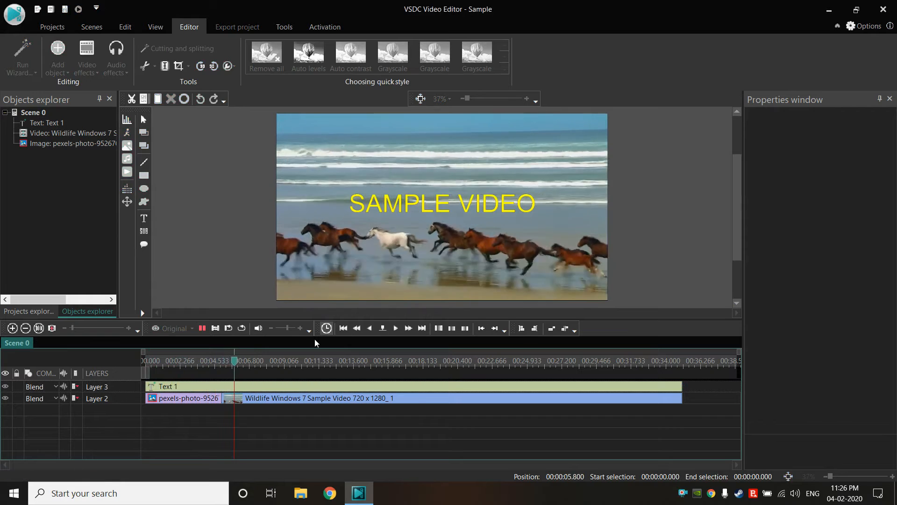
drag(244, 364, 129, 366)
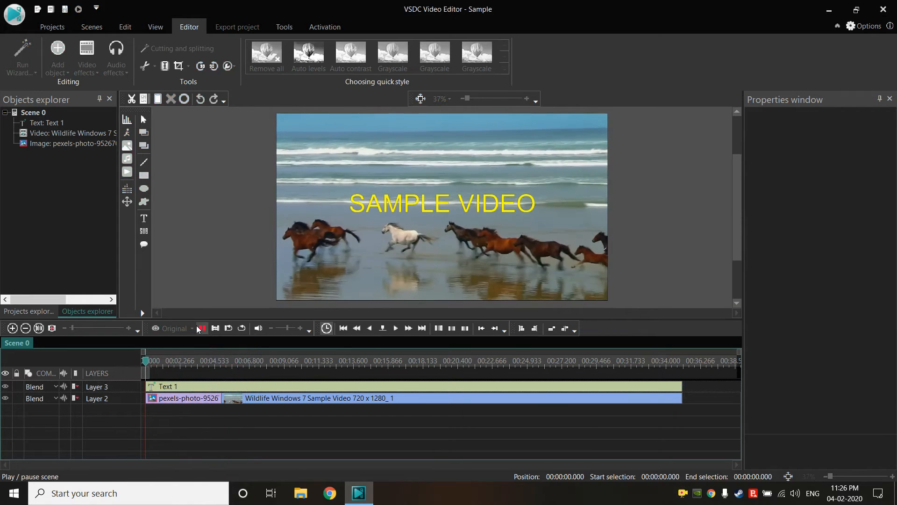
click(202, 328)
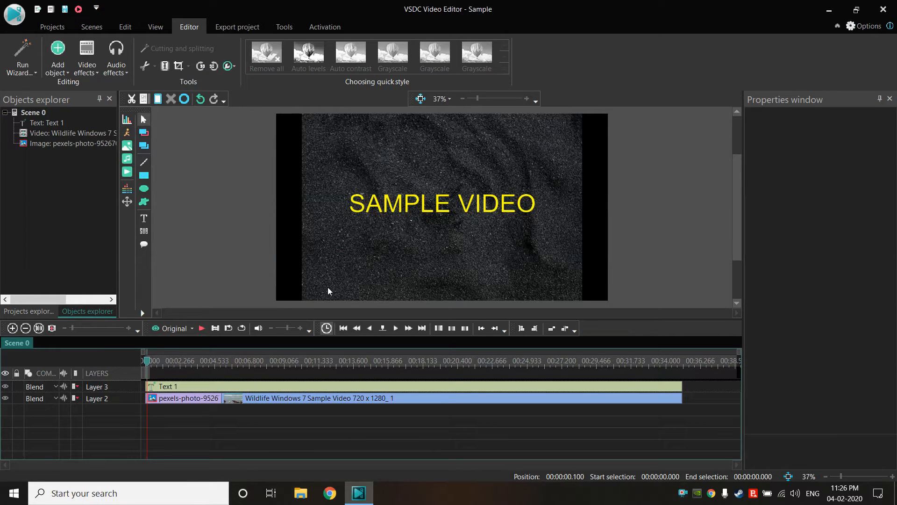
- Apply a Fade In transparency effect to the SAMPLE VIDEO text, starting from the scene beginning on a new layer, with a 1-second duration
right_click(436, 210)
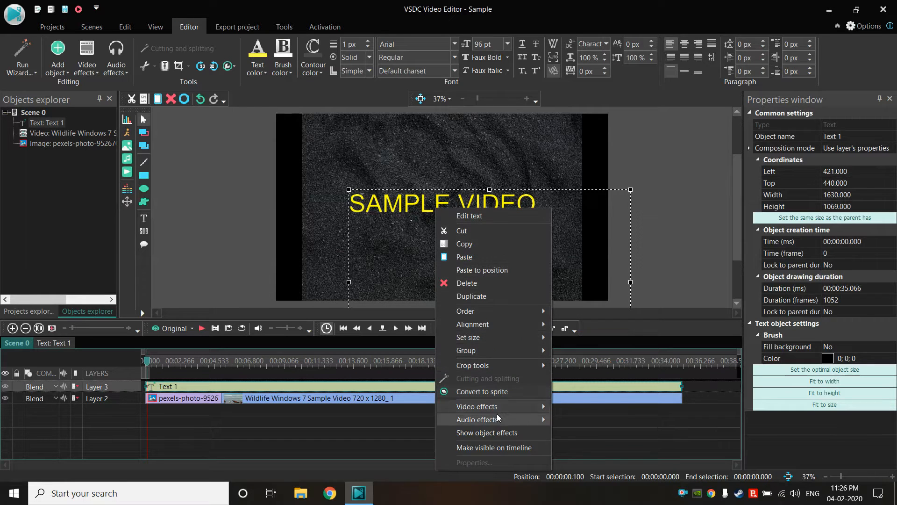
mouse_move(494, 411)
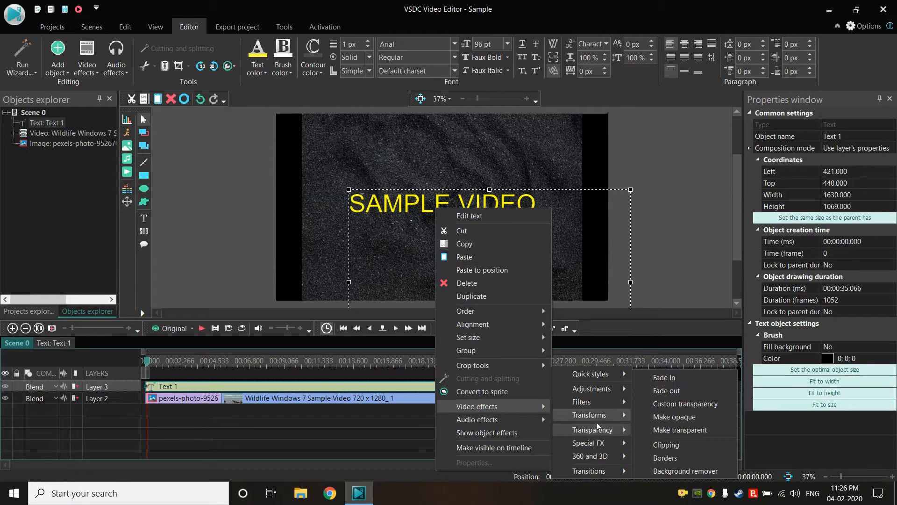
mouse_move(612, 389)
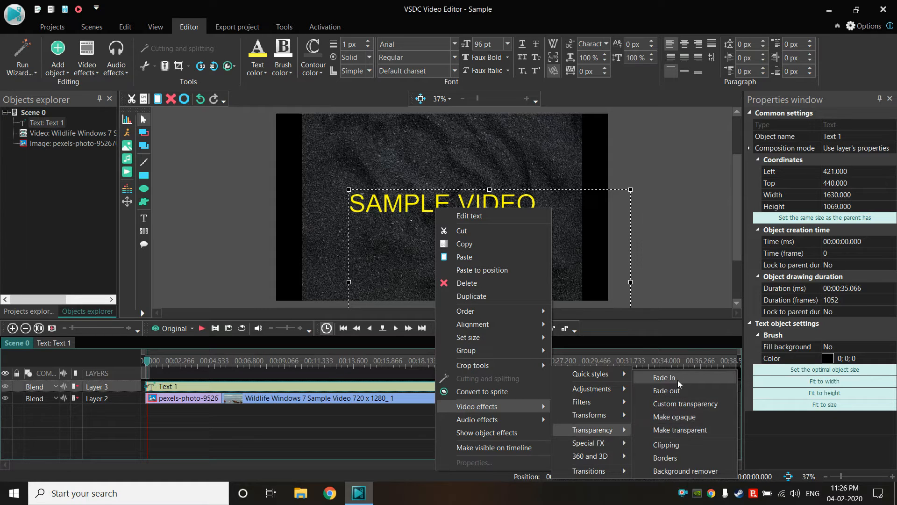
click(676, 380)
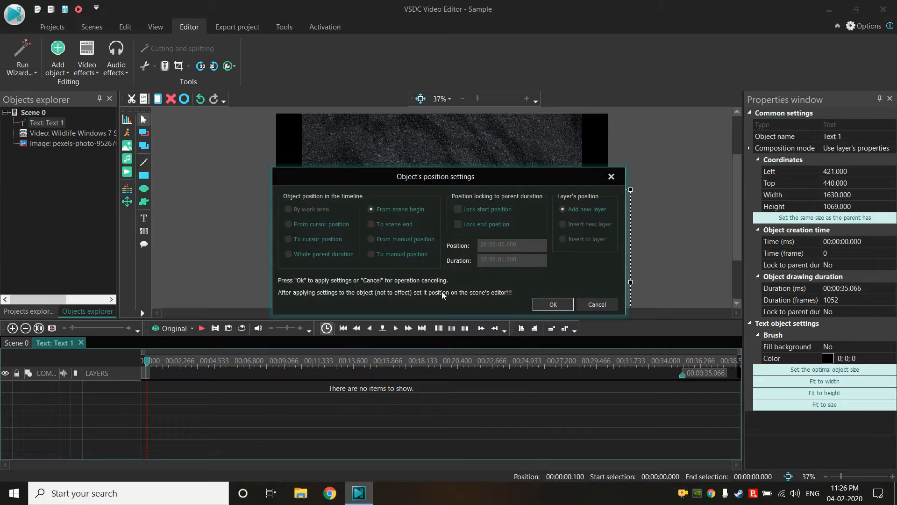
click(312, 225)
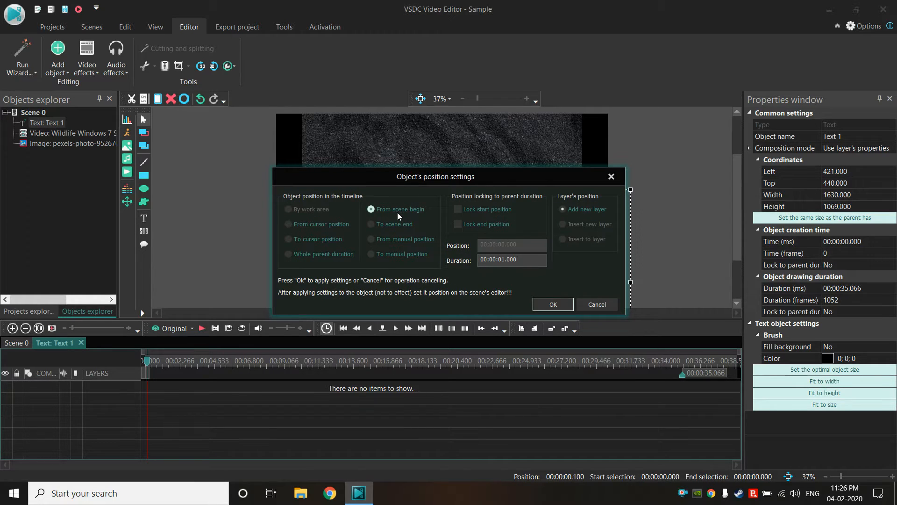
click(543, 304)
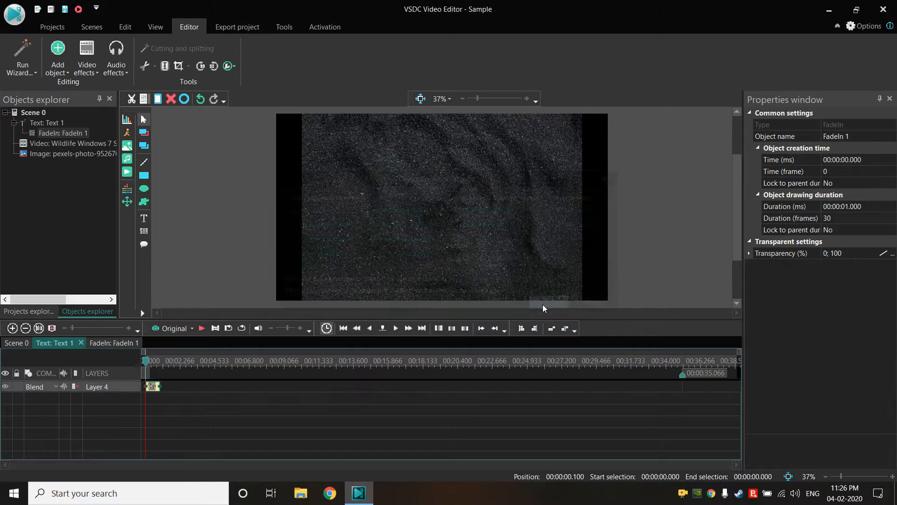
- Preview the title's fade-in and lengthen the effect to about 3.77 seconds
click(201, 331)
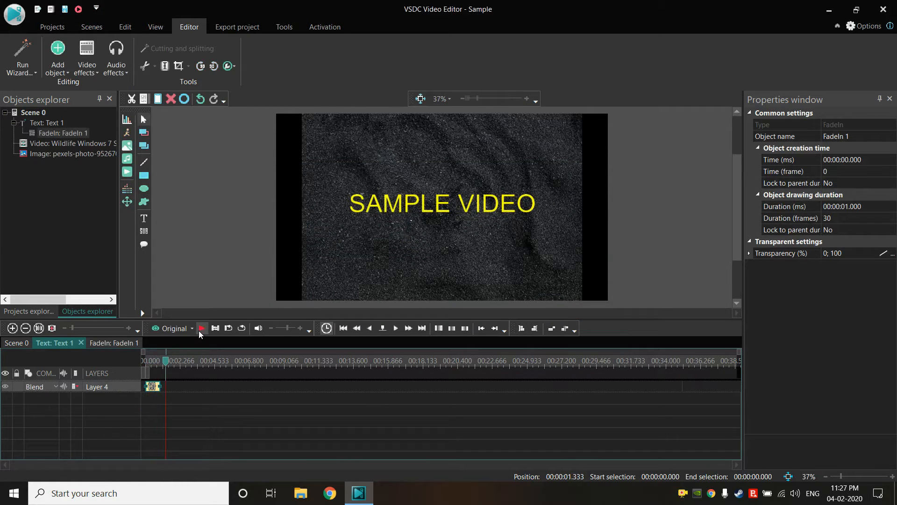
drag(166, 367, 202, 386)
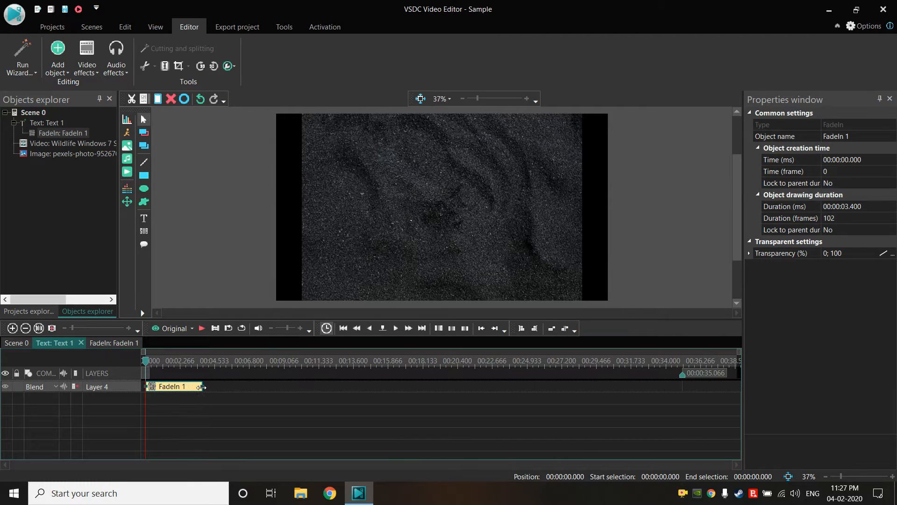
- Play the scene to check the longer fade-in, return the playhead to the beginning, and stop playback
click(203, 328)
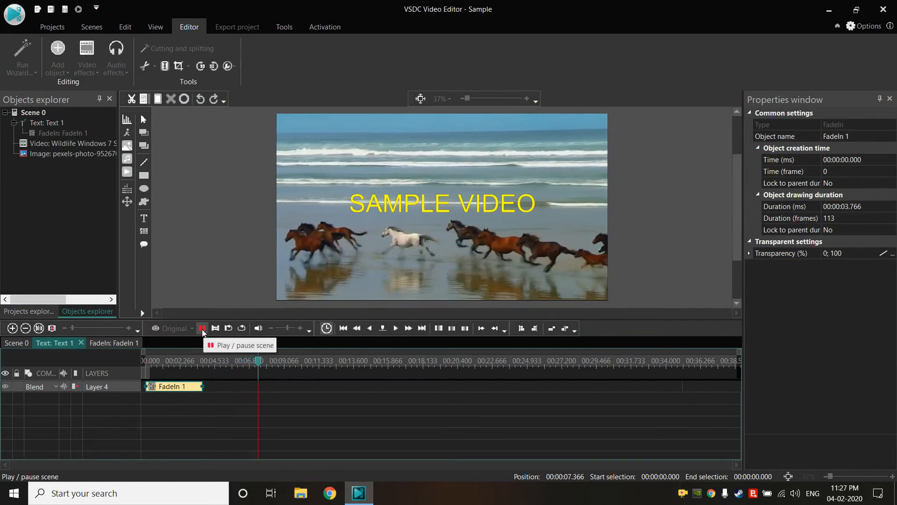
drag(280, 362, 124, 365)
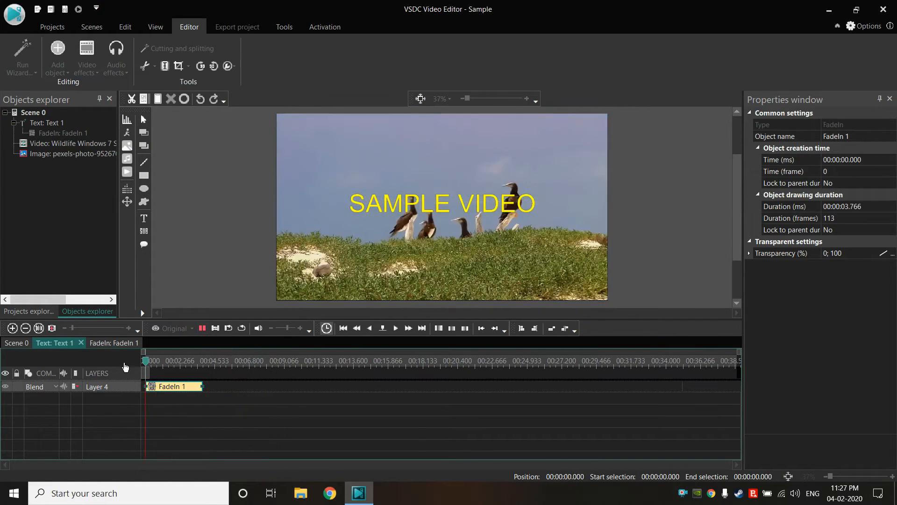
click(202, 328)
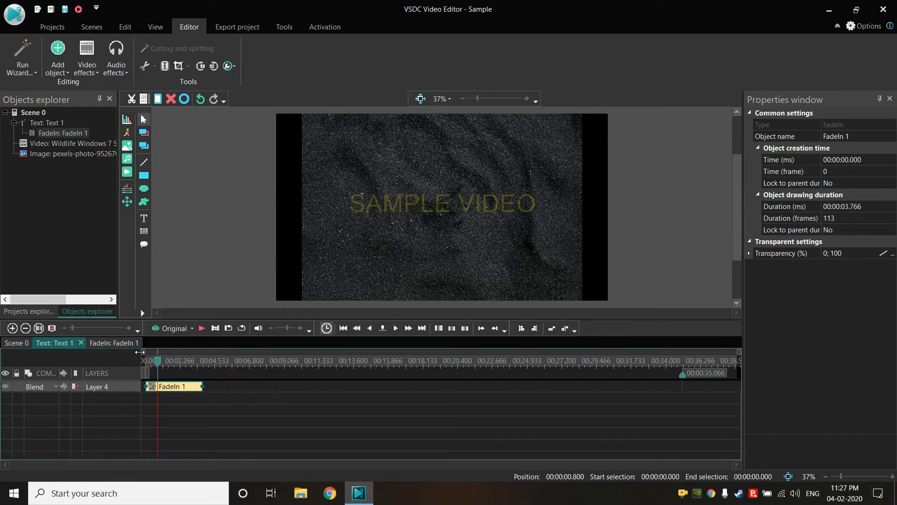
- Return to the main scene and shorten the title text to 5 seconds so it ends with the intro image
click(24, 345)
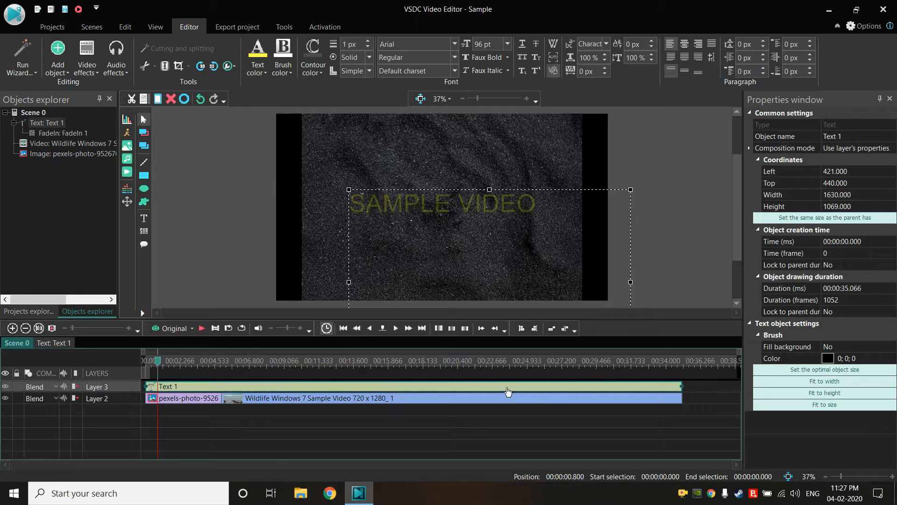
click(633, 432)
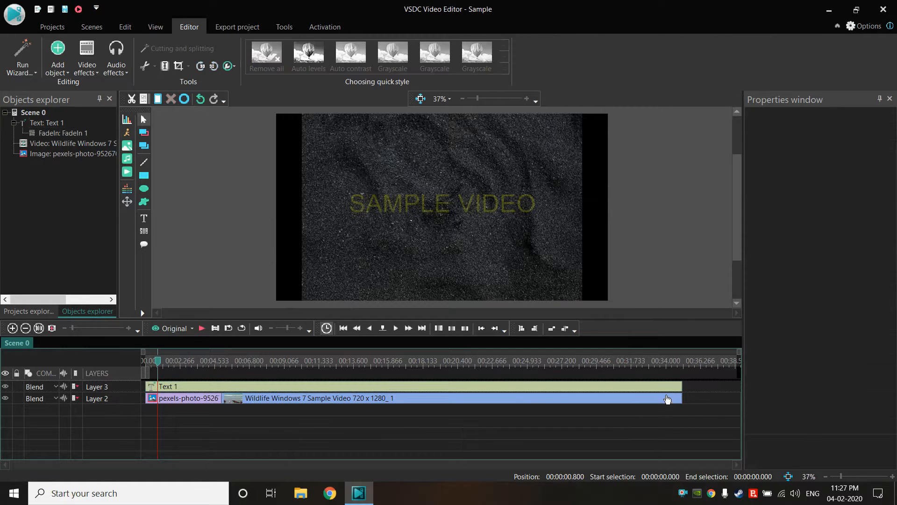
drag(682, 386, 219, 387)
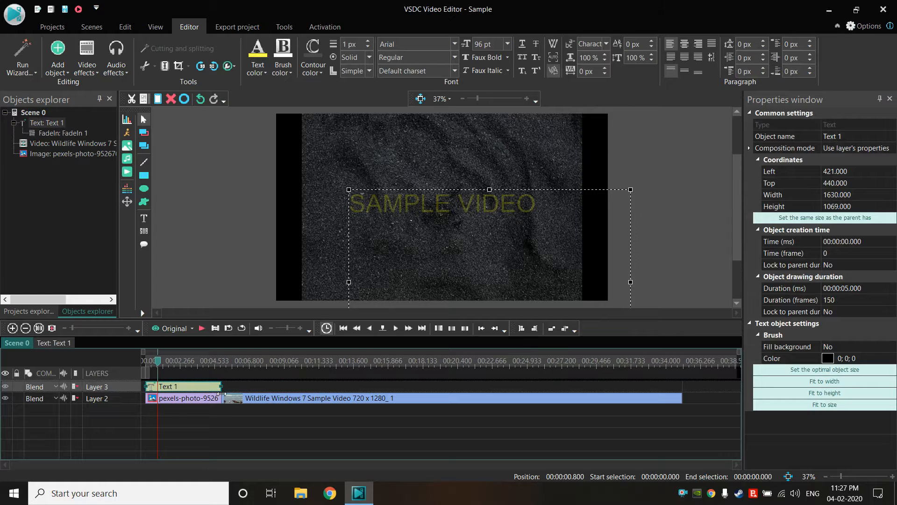
- Play the scene from the beginning to check the shortened title, and stop playback
click(198, 329)
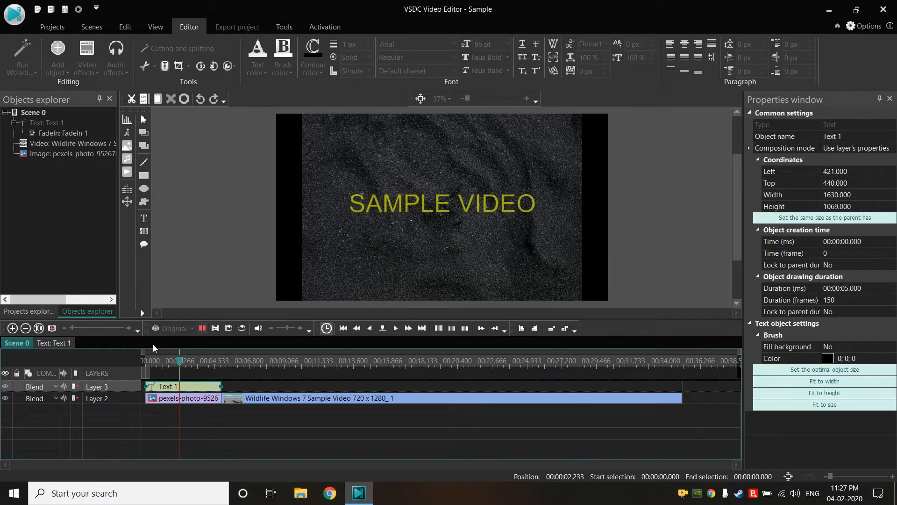
click(147, 364)
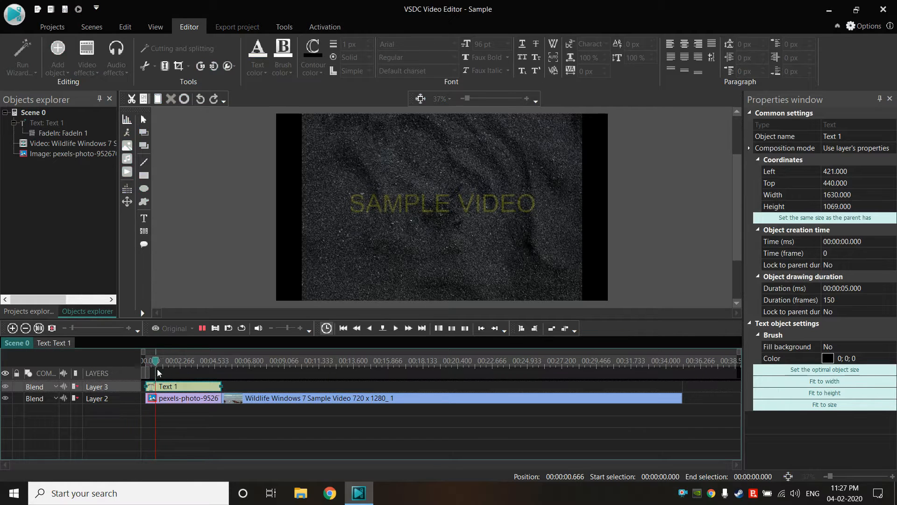
click(208, 328)
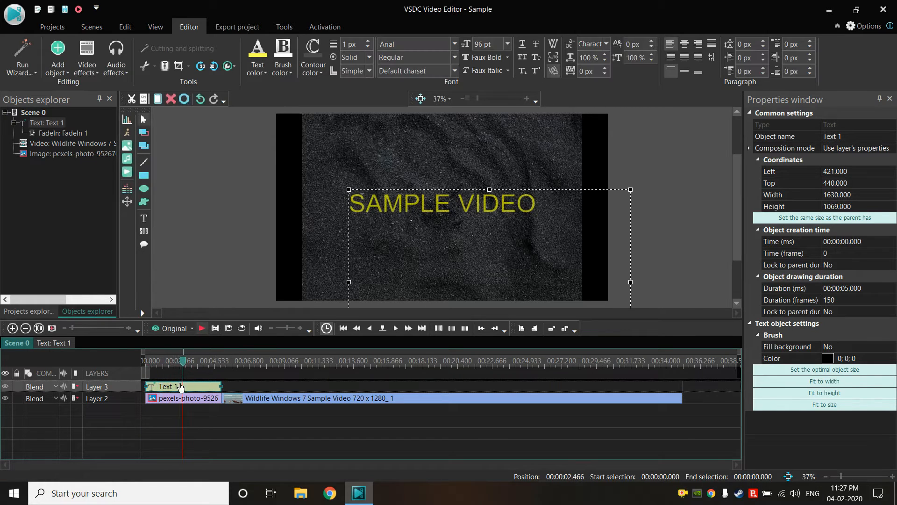
- Add a Mosaic transition to the SAMPLE VIDEO text, positioned to scene end with start and end locked, on an inserted new layer
right_click(453, 229)
mouse_move(506, 409)
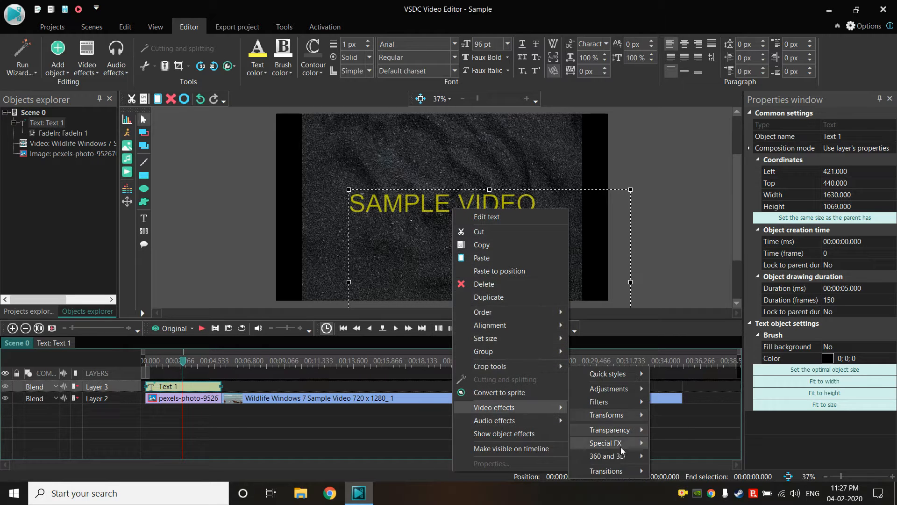
mouse_move(620, 457)
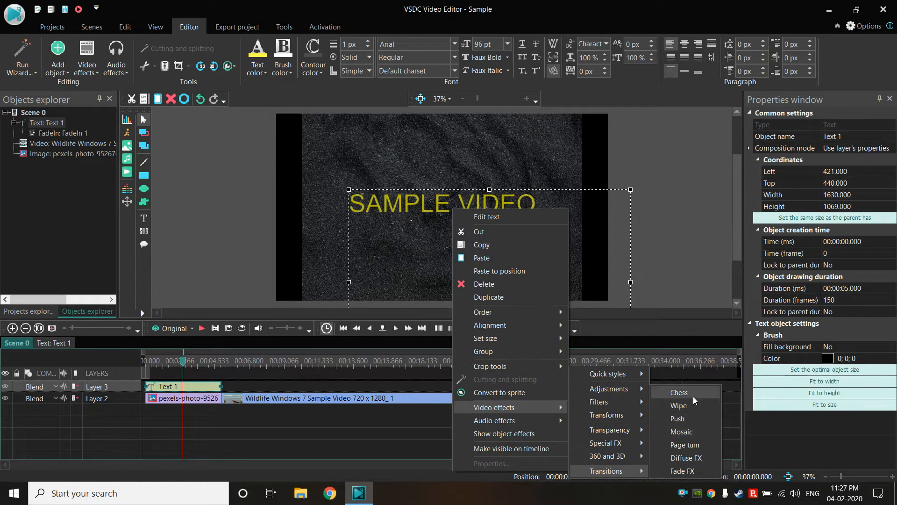
click(693, 431)
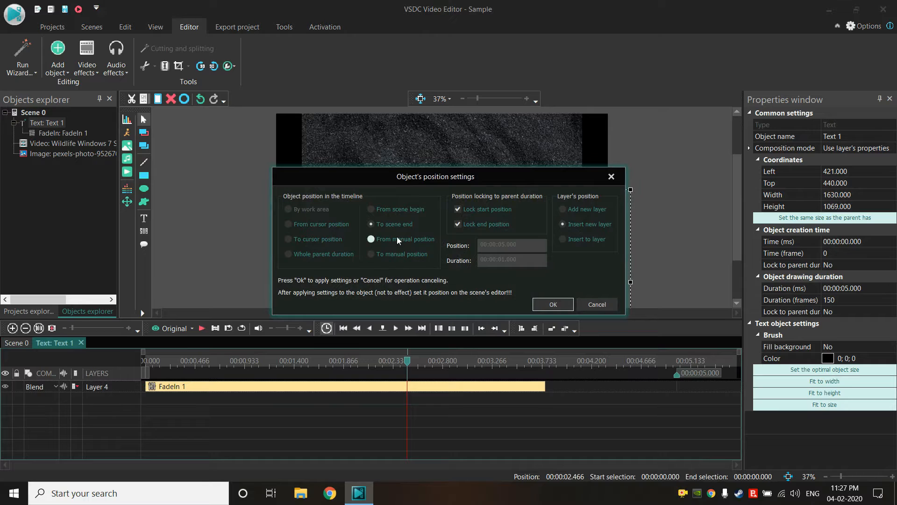
click(549, 305)
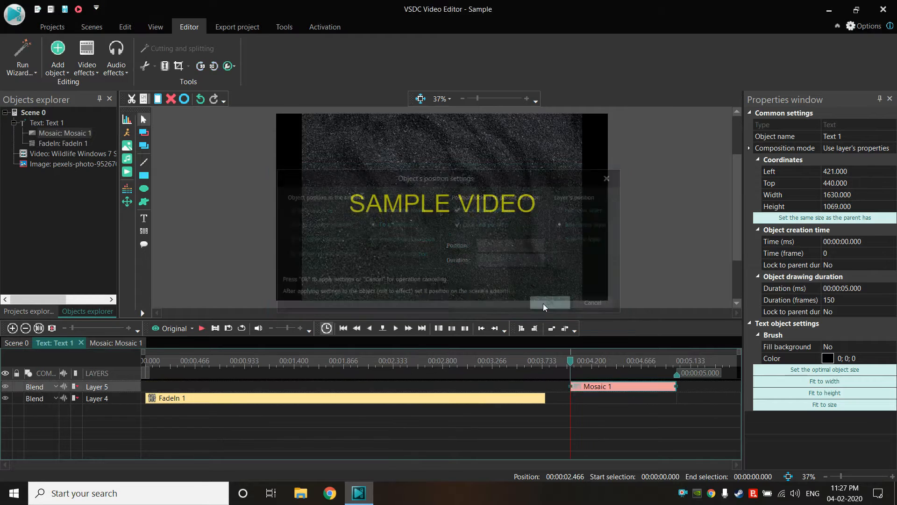
- Shorten the text's fade-in to 0.9 seconds and extend its Mosaic transition to start at about 3.83 seconds and last about 1.17 seconds
click(523, 401)
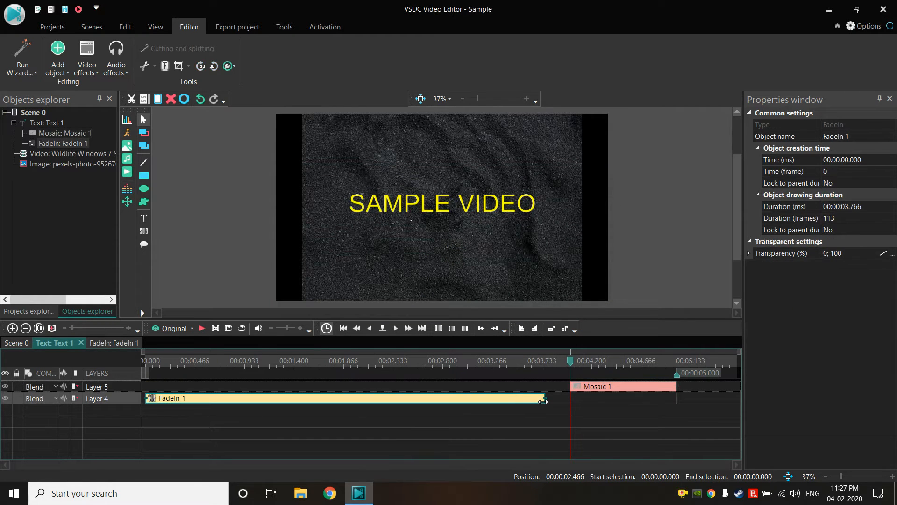
drag(542, 399, 239, 402)
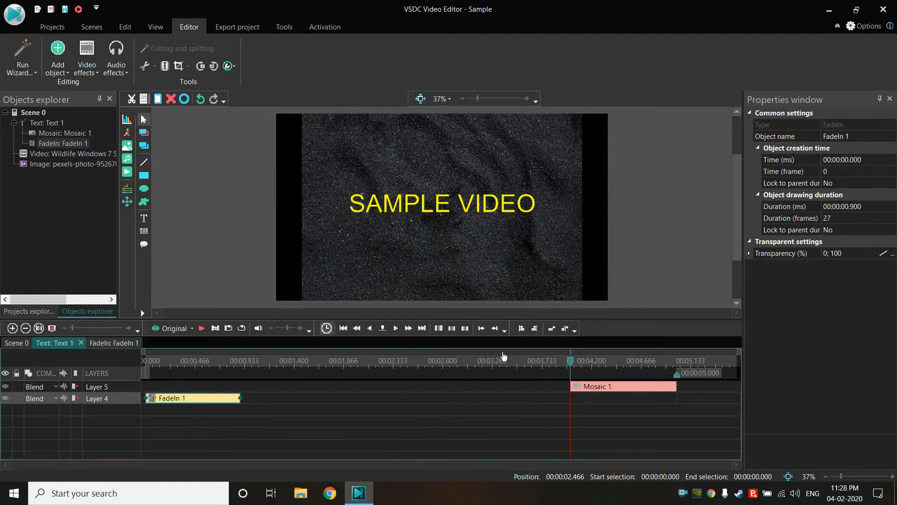
click(564, 362)
drag(565, 362, 145, 363)
click(555, 387)
- Play the scene to check the fade-in and Mosaic effects, stop playback, and deselect the Mosaic effect
click(202, 328)
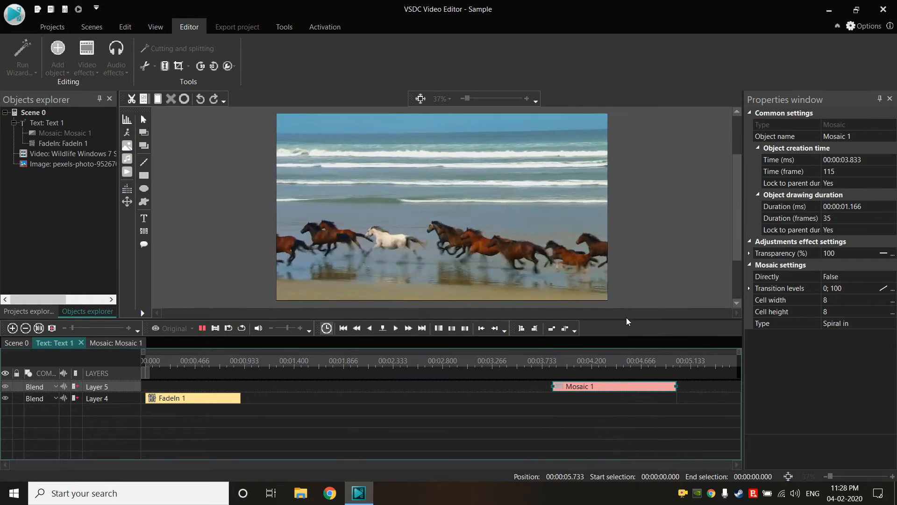
click(201, 328)
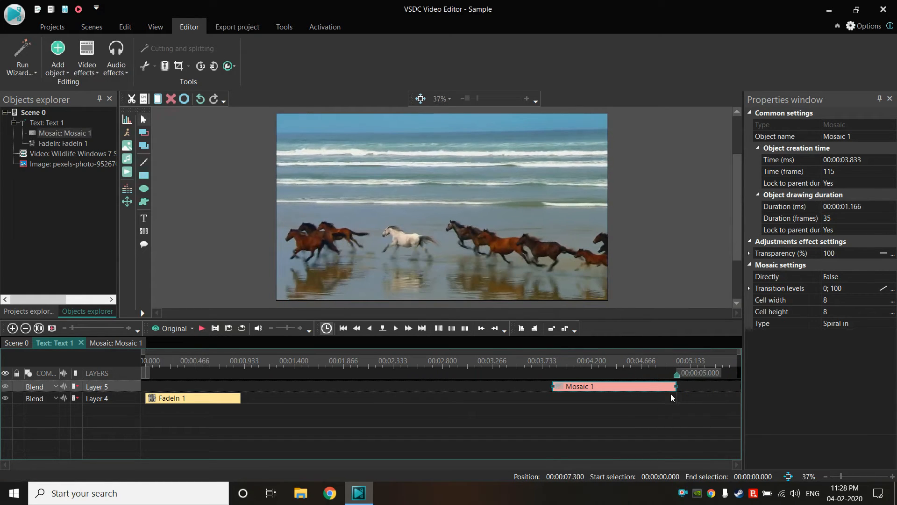
click(384, 425)
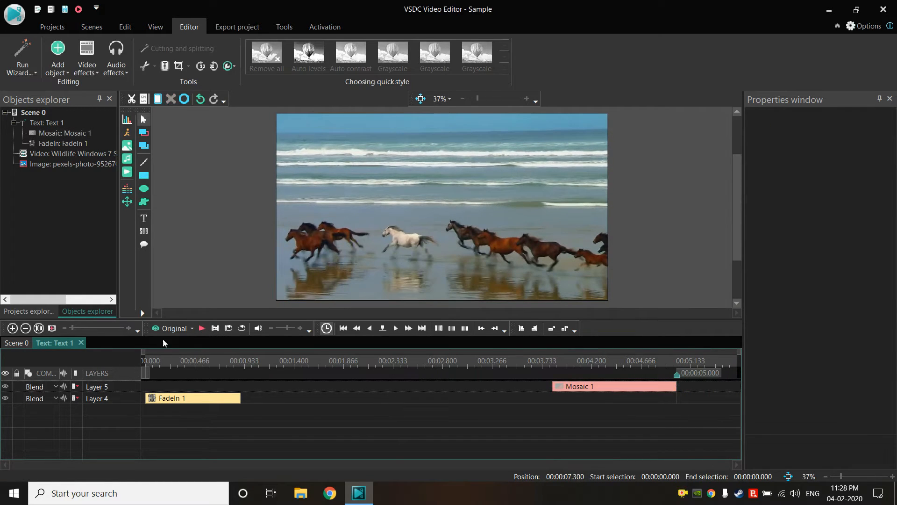
- Return to the main scene, play it from the beginning to review the title over the intro image, and pause
click(16, 342)
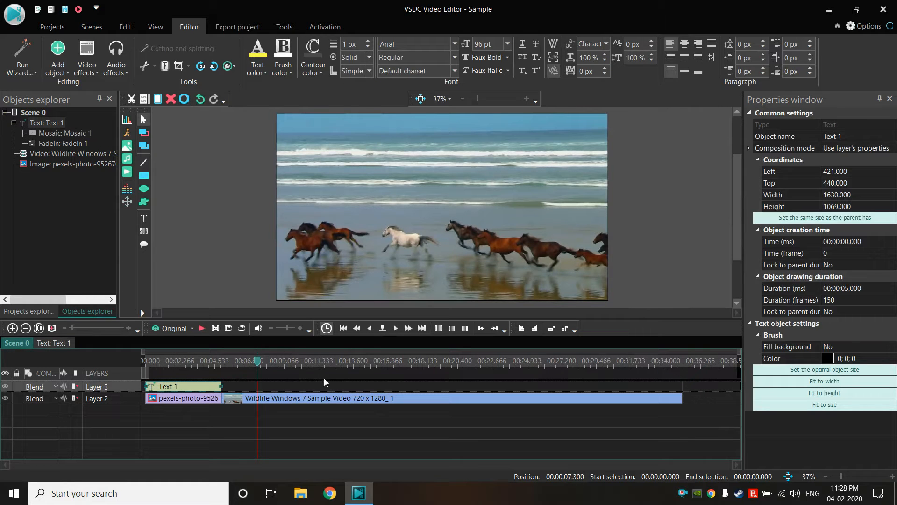
drag(259, 370, 146, 367)
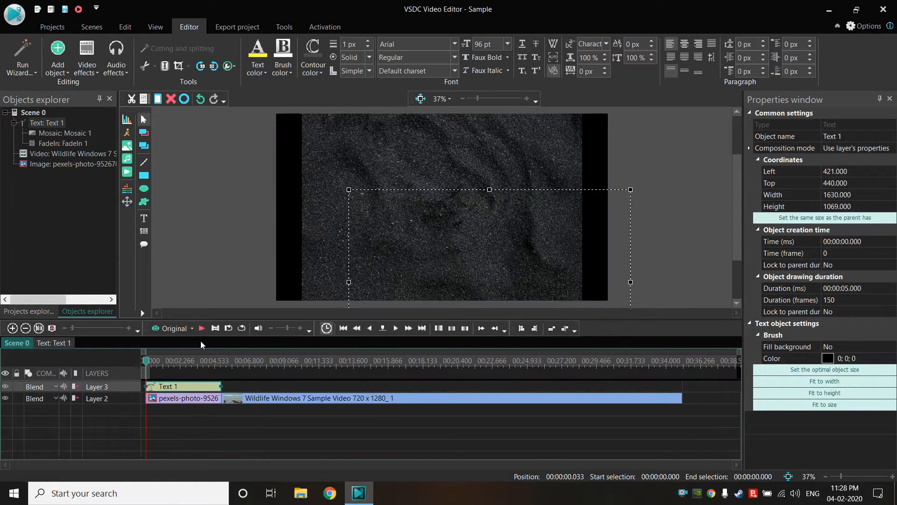
click(202, 328)
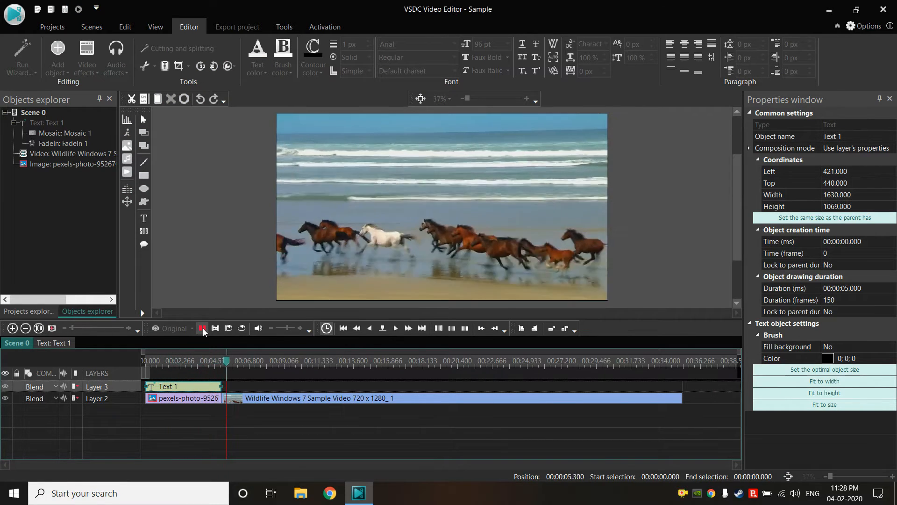
click(203, 328)
- Add a Fade out effect to the wildlife video, positioned to scene end with start and end locked, on a new layer
mouse_move(231, 360)
mouse_down()
mouse_move(216, 362)
mouse_move(223, 369)
mouse_up()
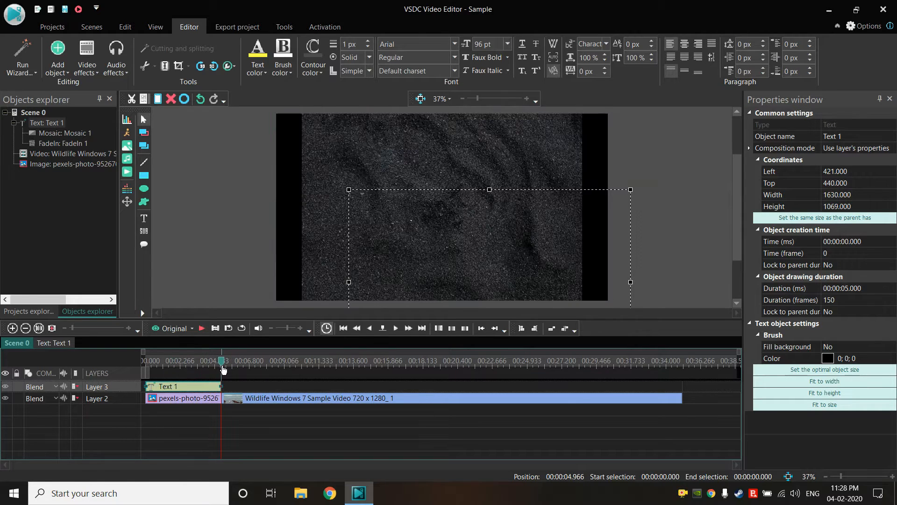
click(312, 401)
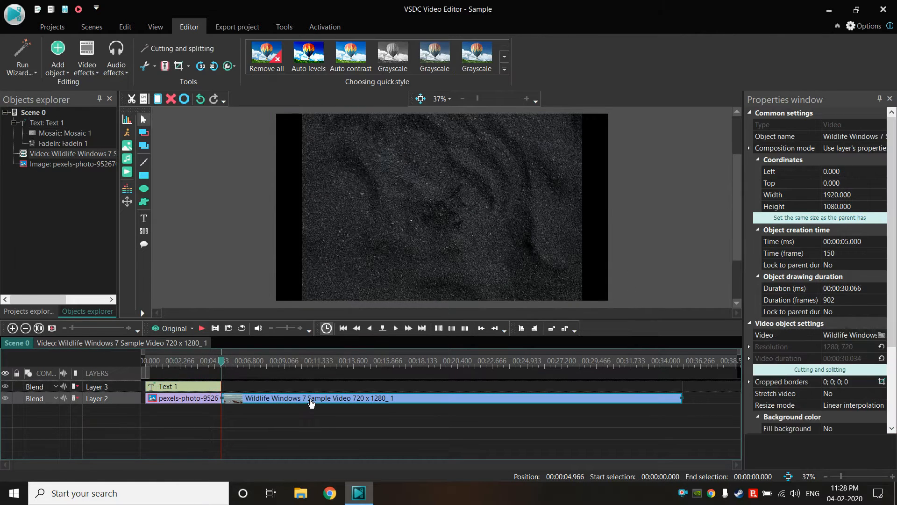
right_click(311, 402)
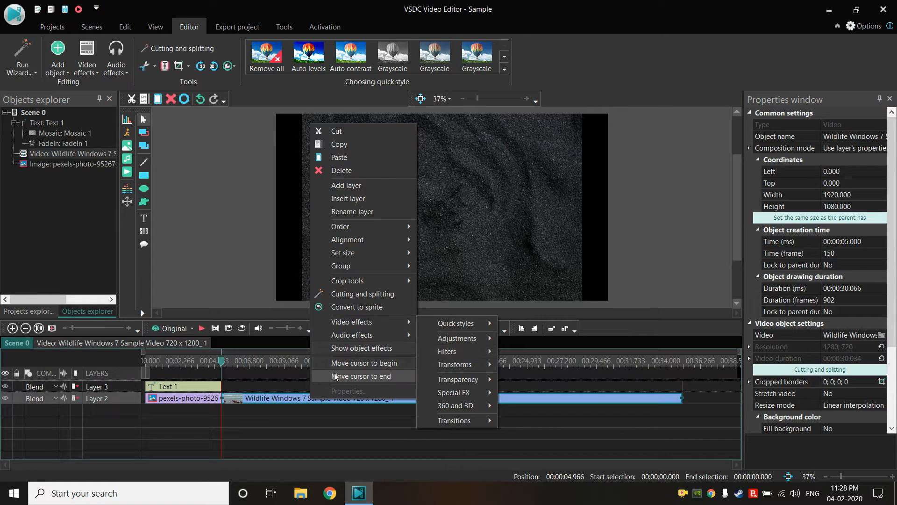
mouse_move(478, 322)
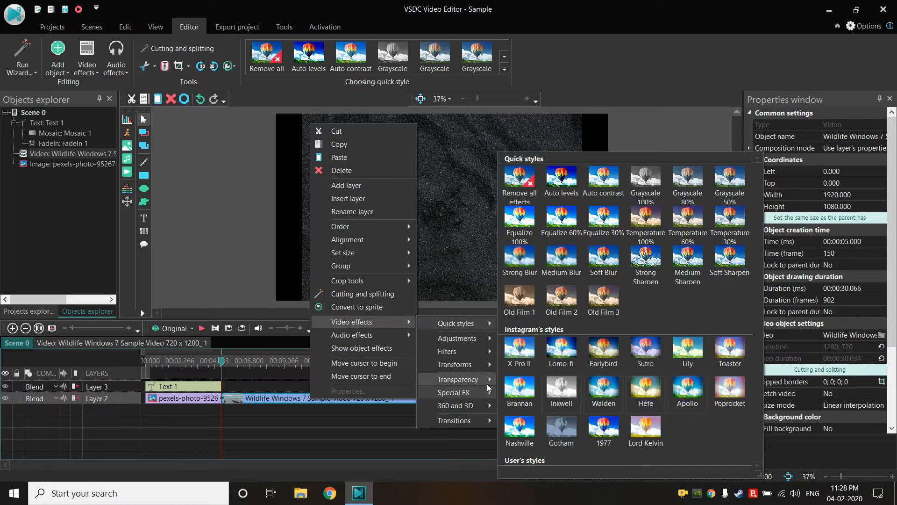
mouse_move(488, 339)
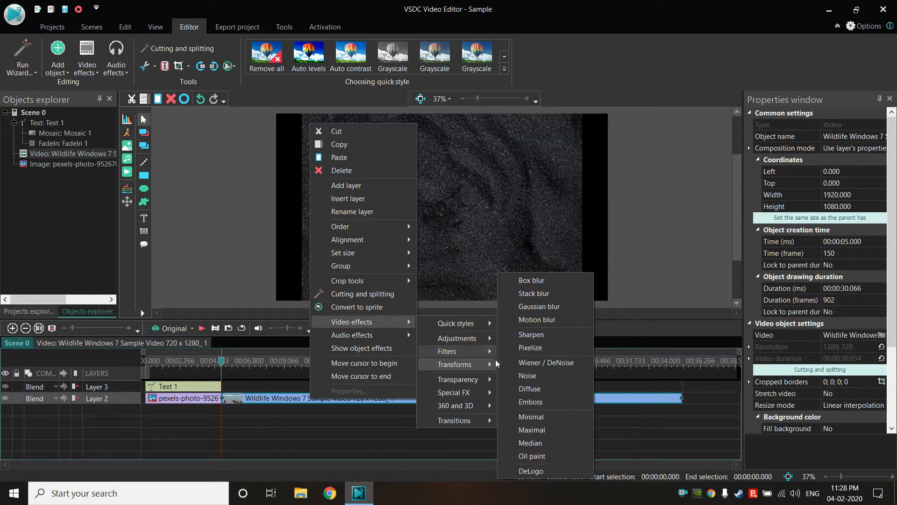
mouse_move(491, 364)
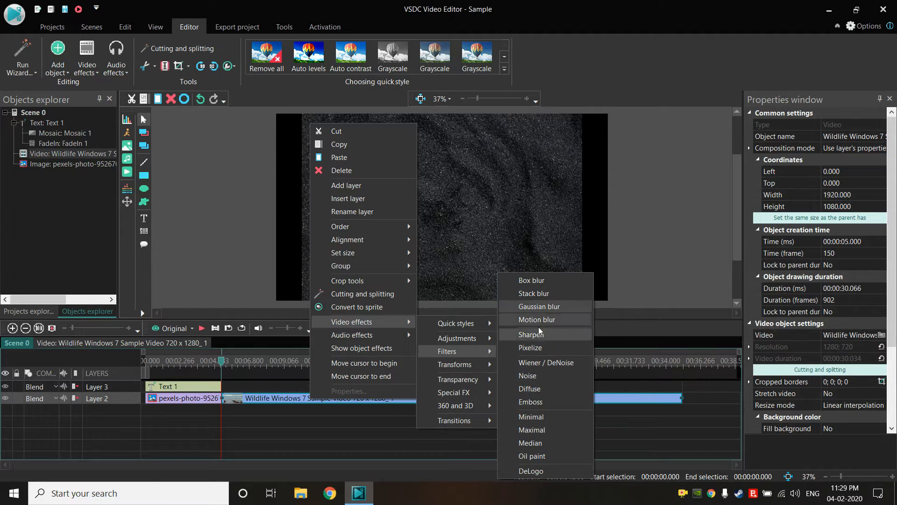
mouse_move(446, 366)
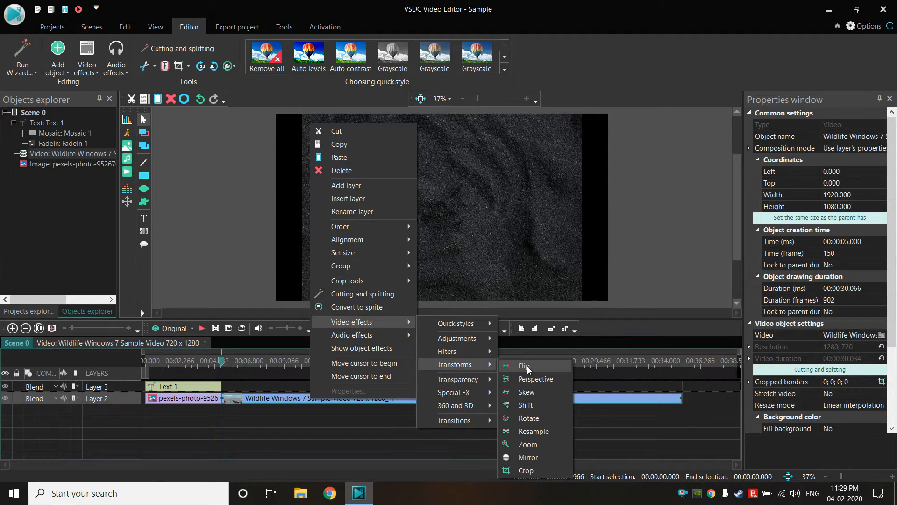
mouse_move(471, 382)
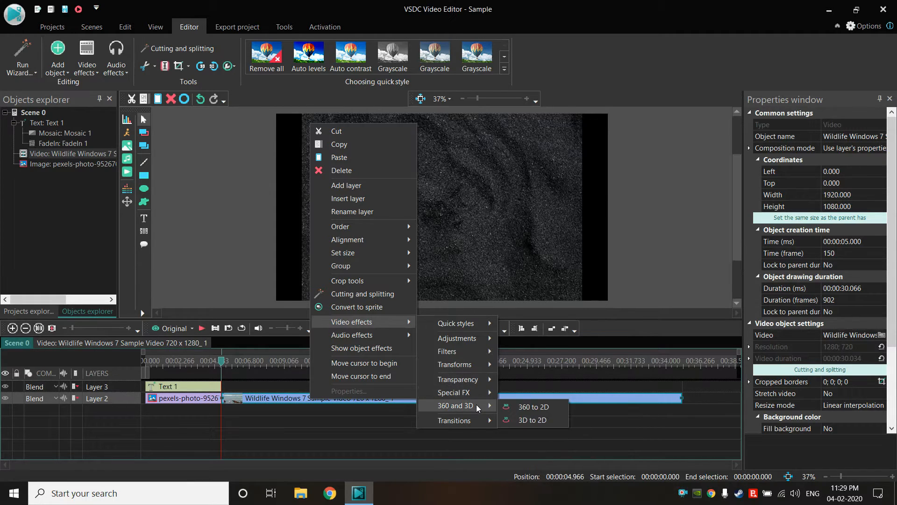
mouse_move(474, 422)
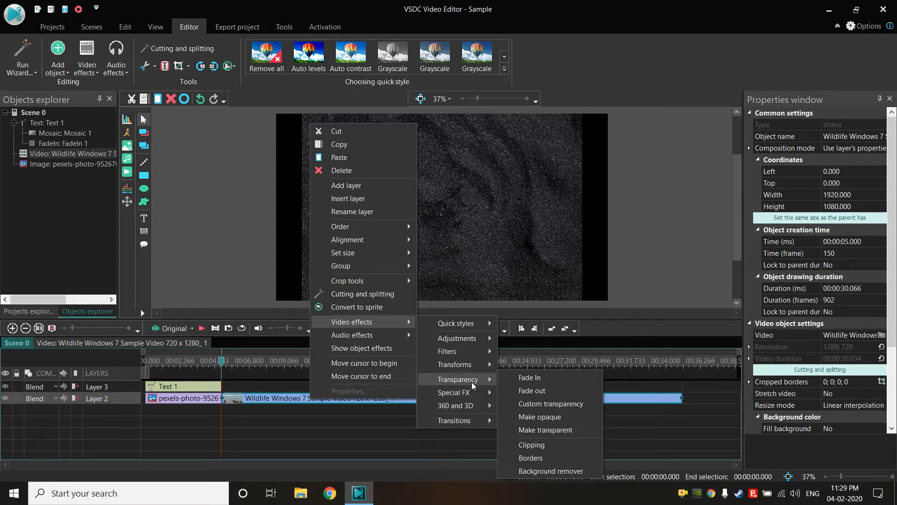
click(548, 390)
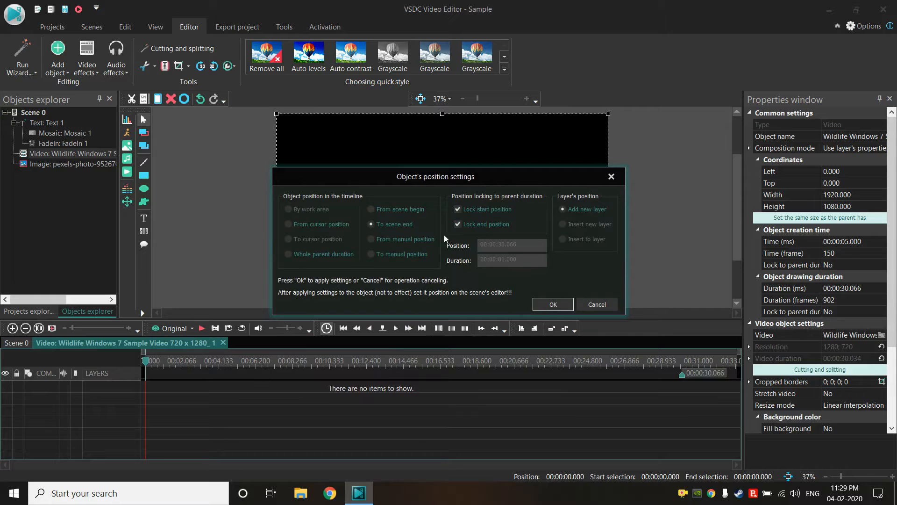
click(545, 301)
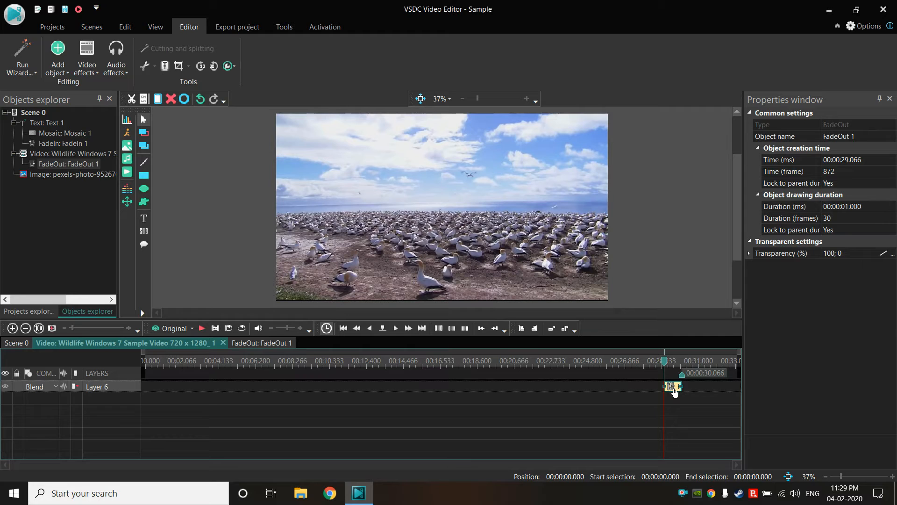
- Delete the fade-out effect and play the end of the main scene
key(Delete)
click(28, 344)
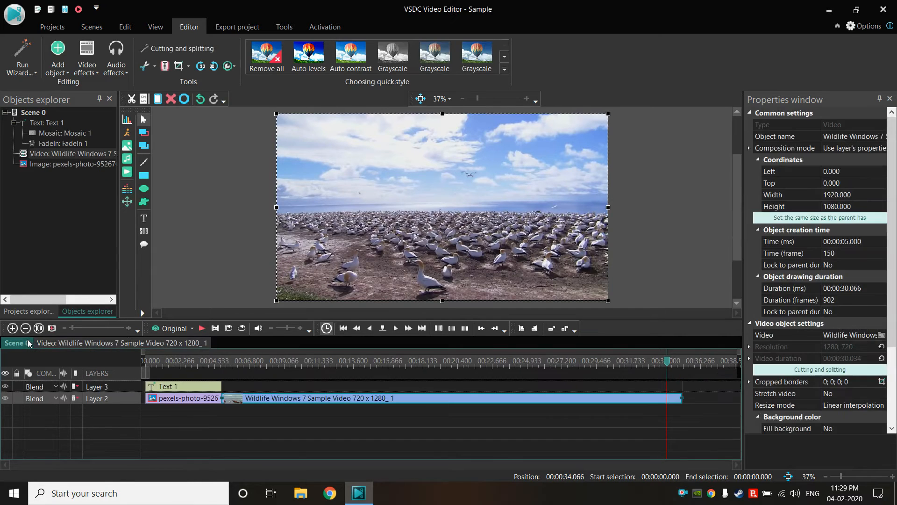
click(201, 328)
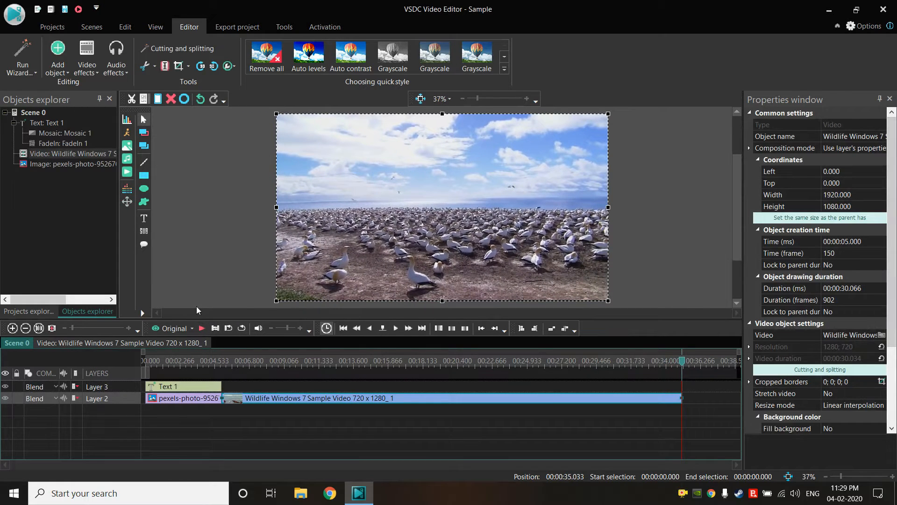
- Apply a Fade out effect on a new layer, locked to the end of the wildlife video, and preview it before returning to Scene 0
right_click(570, 404)
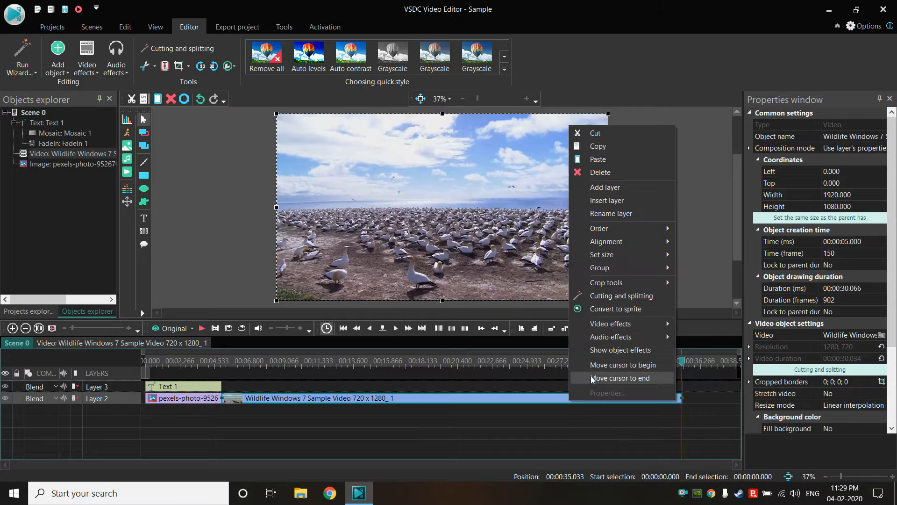
mouse_move(615, 329)
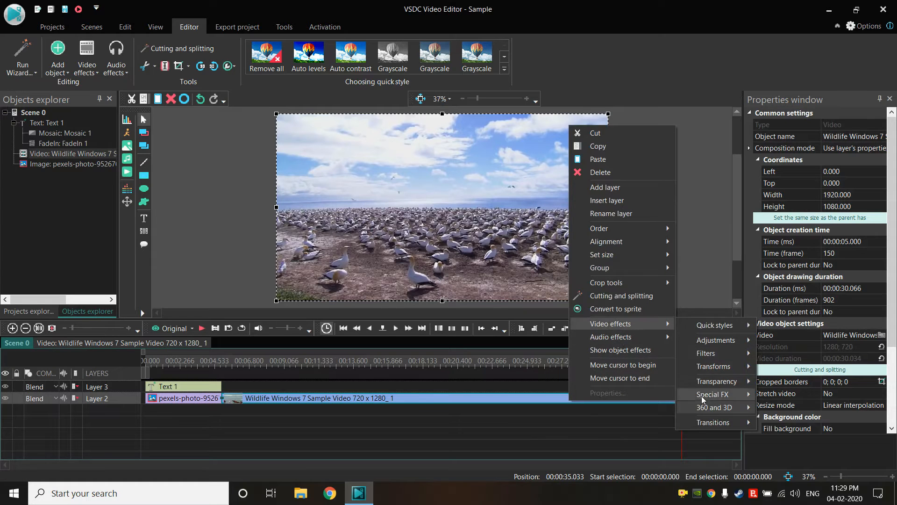
mouse_move(706, 379)
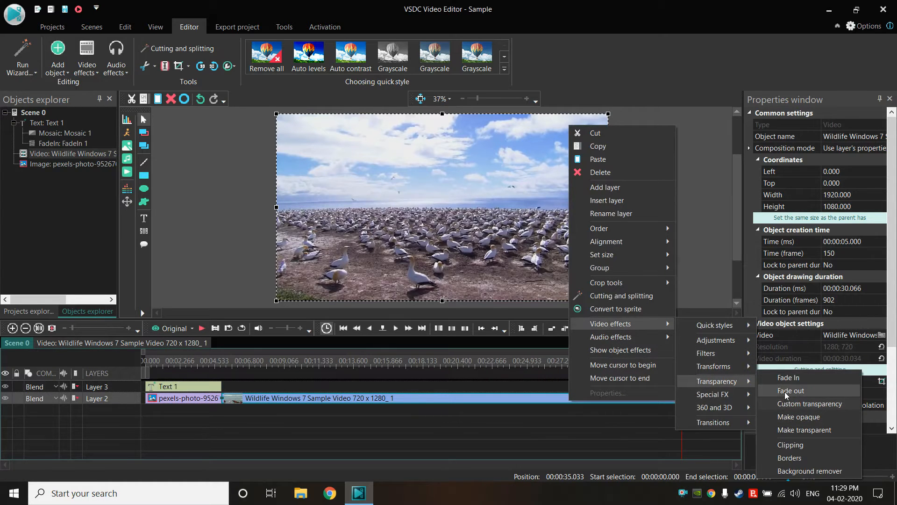
click(785, 392)
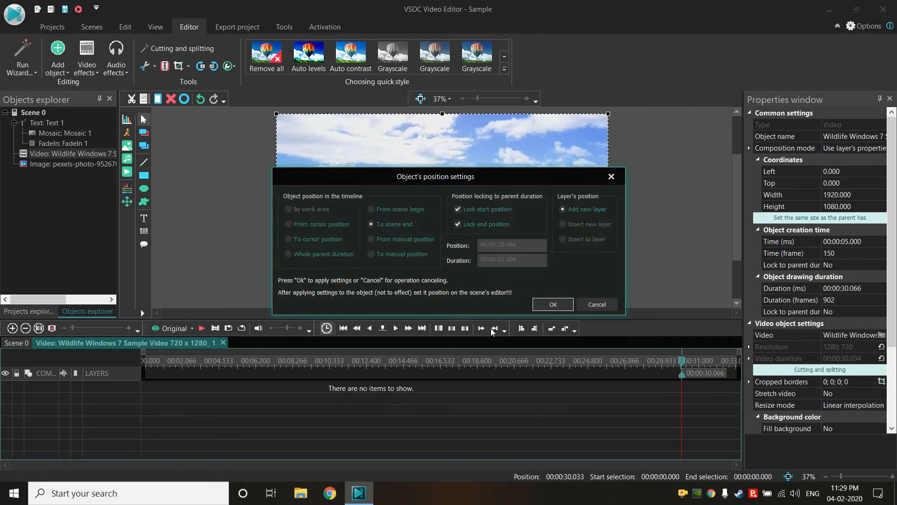
click(543, 304)
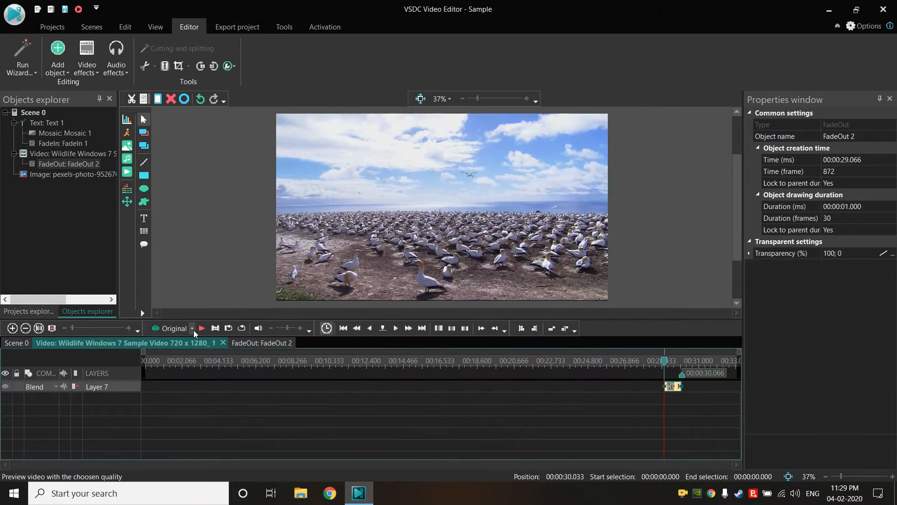
click(201, 329)
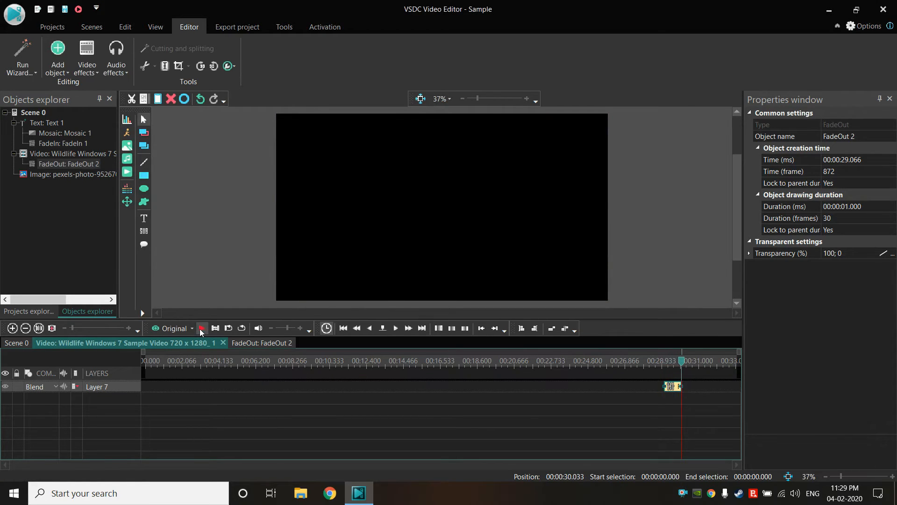
click(26, 343)
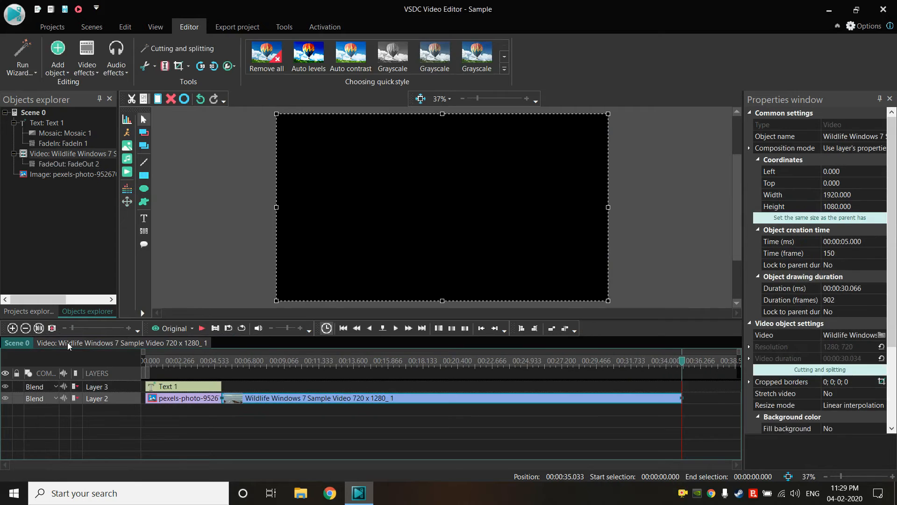
- Add the SUBSCRIBE.mp4 video from the cursor position at 5 seconds, inserting it into the existing layer
drag(685, 364, 224, 366)
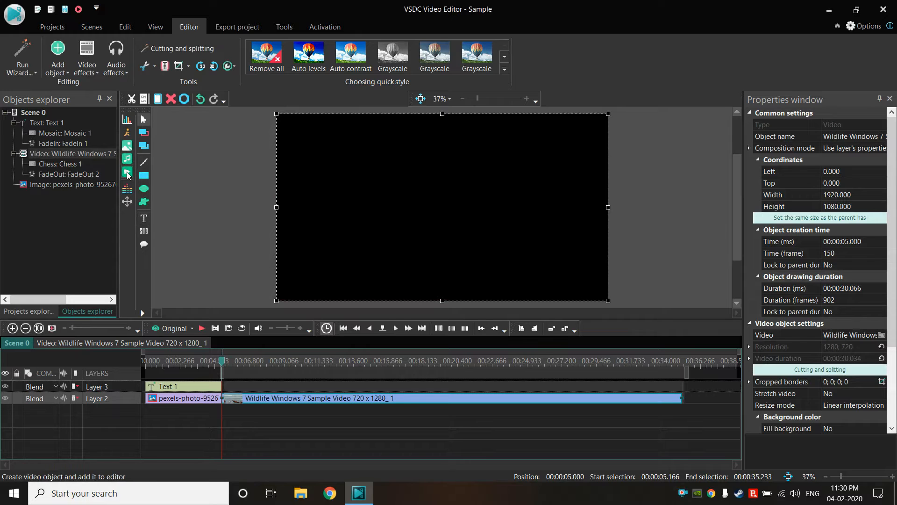
click(127, 171)
click(285, 194)
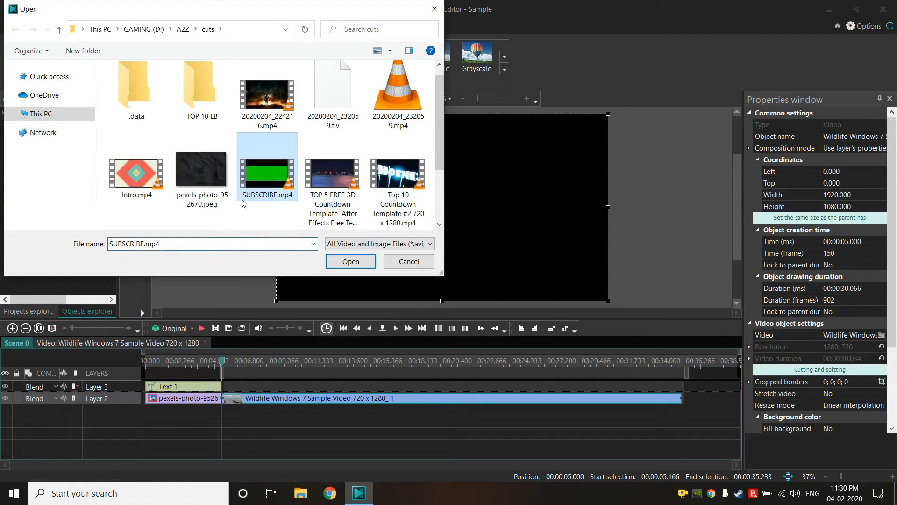
click(348, 263)
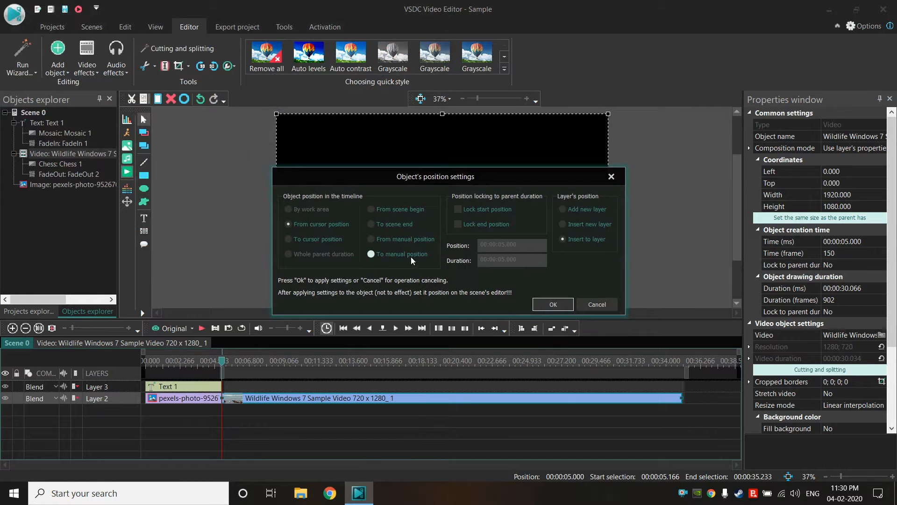
click(562, 304)
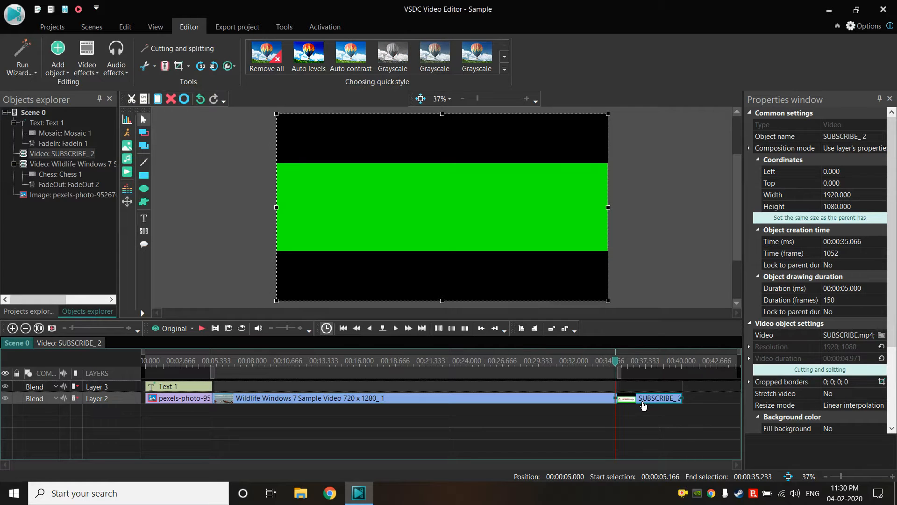
- Delete the SUBSCRIBE clip that follows the wildlife video
drag(649, 403, 648, 403)
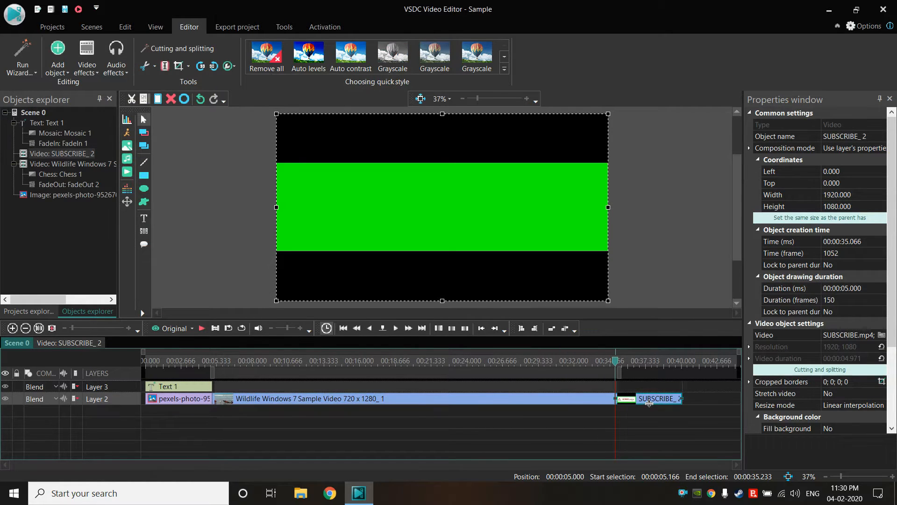
click(638, 421)
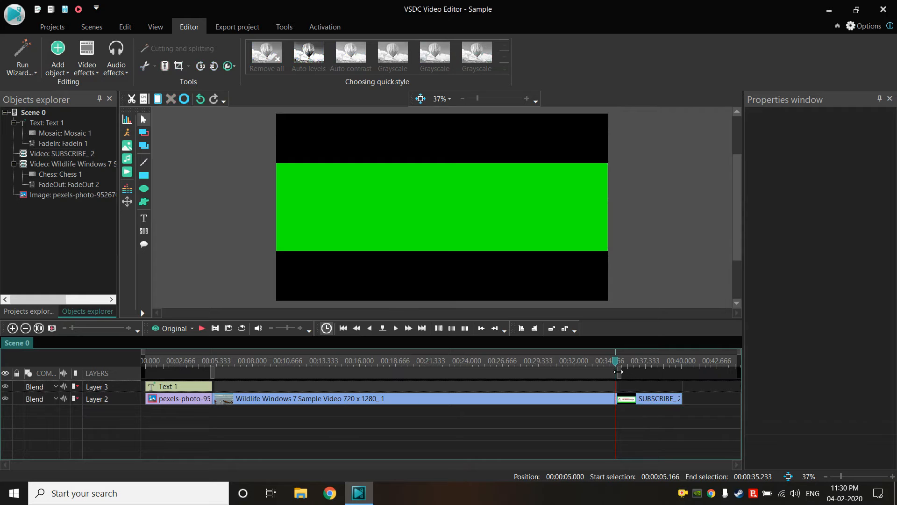
click(639, 403)
key(Delete)
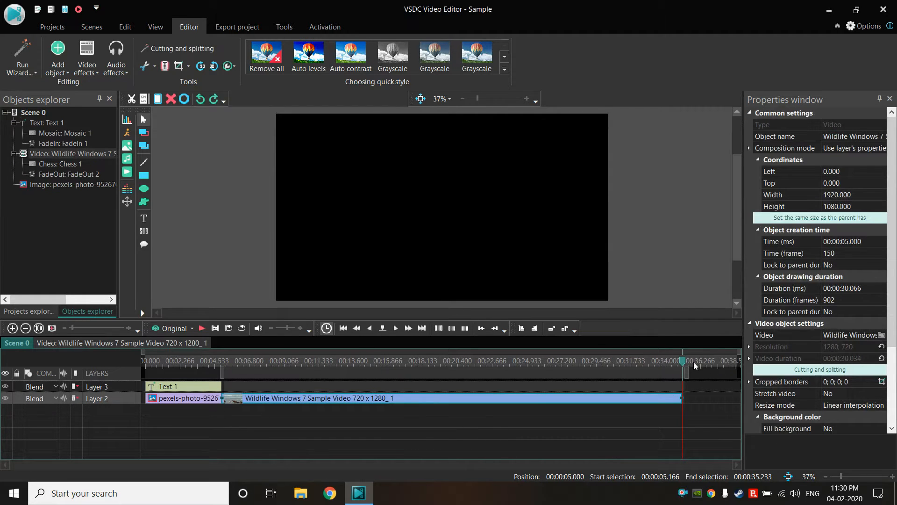
- Add SUBSCRIBE.mp4 on an inserted new layer, starting from the cursor at the wildlife video's beginning, 5 seconds into the scene
drag(685, 366, 224, 350)
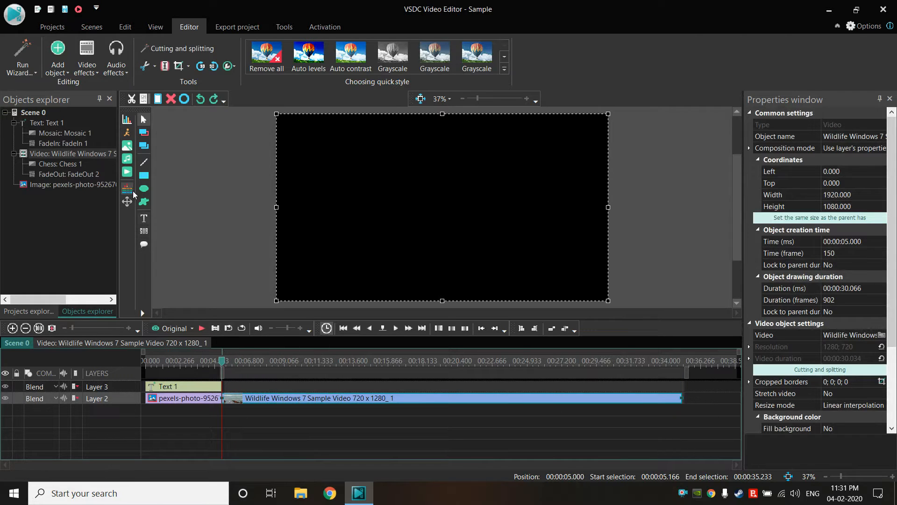
click(127, 173)
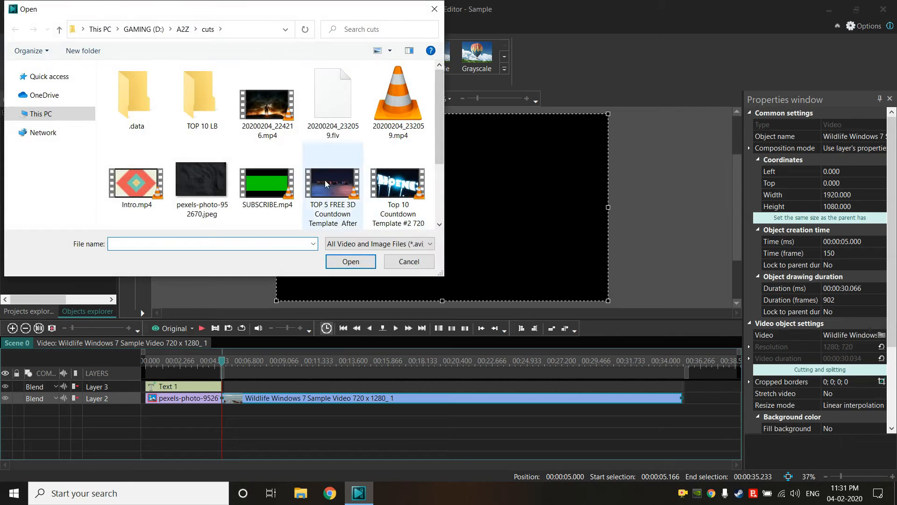
click(267, 183)
click(363, 264)
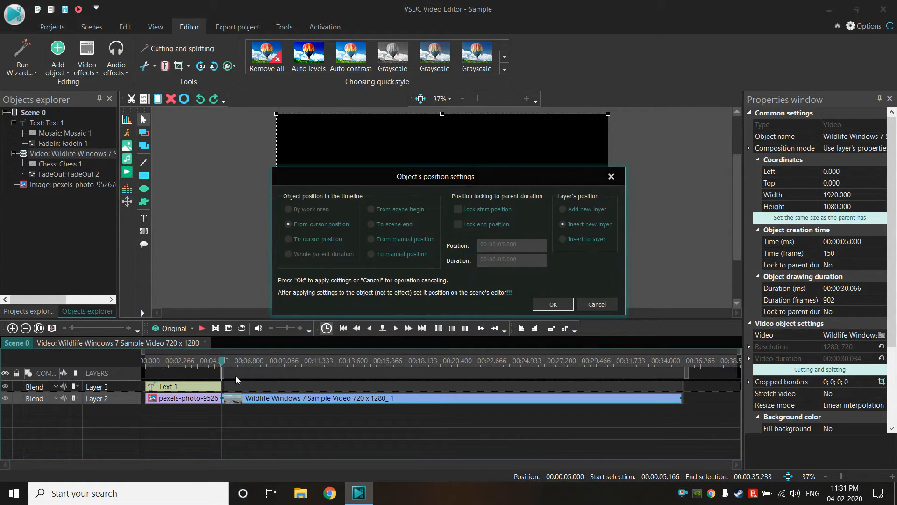
click(551, 304)
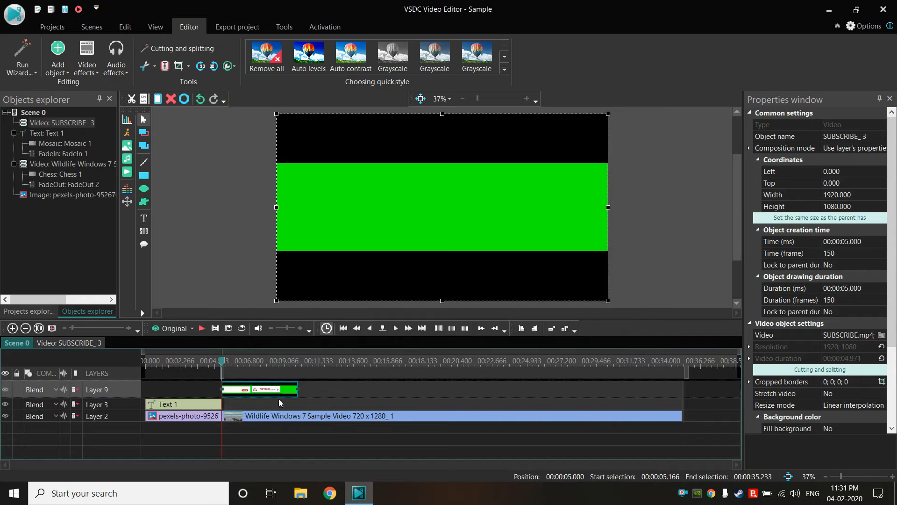
- Shrink the SUBSCRIBE video to about 1404 by 418 pixels and place it near the frame's lower centre at about left 243, top 662
drag(276, 113, 364, 228)
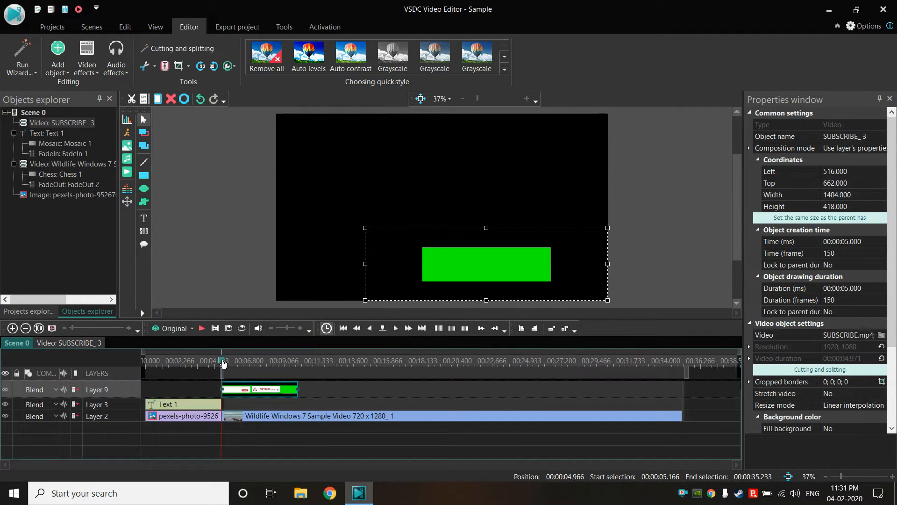
click(223, 360)
drag(453, 284, 406, 275)
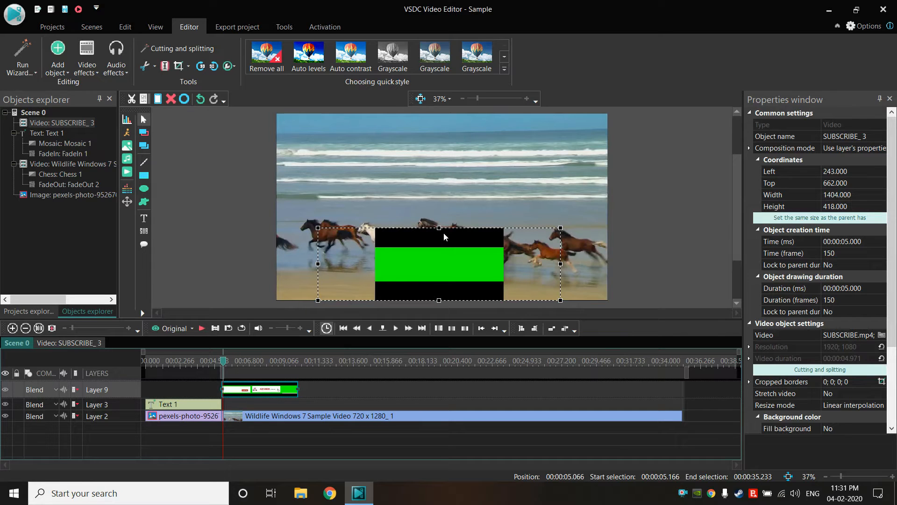
- Crop the SUBSCRIBE video to the region 0, 267; 1920, 805, and resize it to about 1404 by 277 pixels at left 257, top 803
right_click(435, 254)
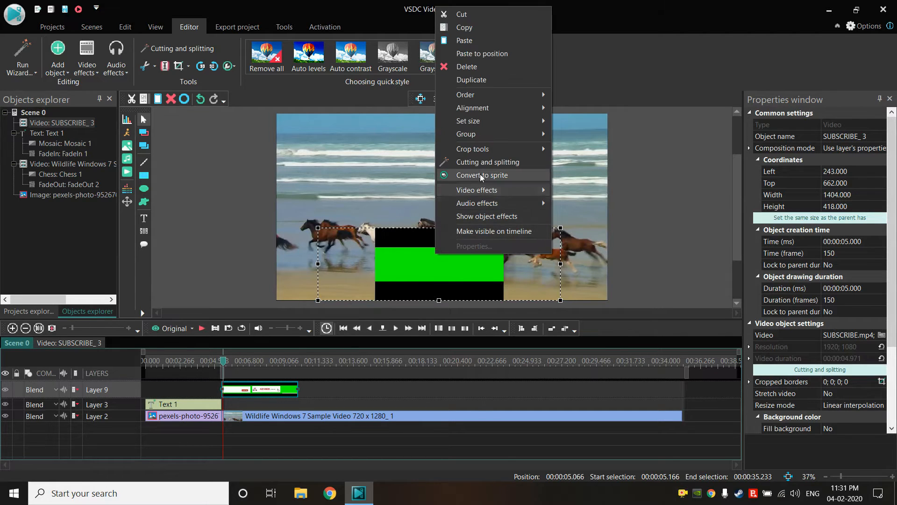
mouse_move(480, 147)
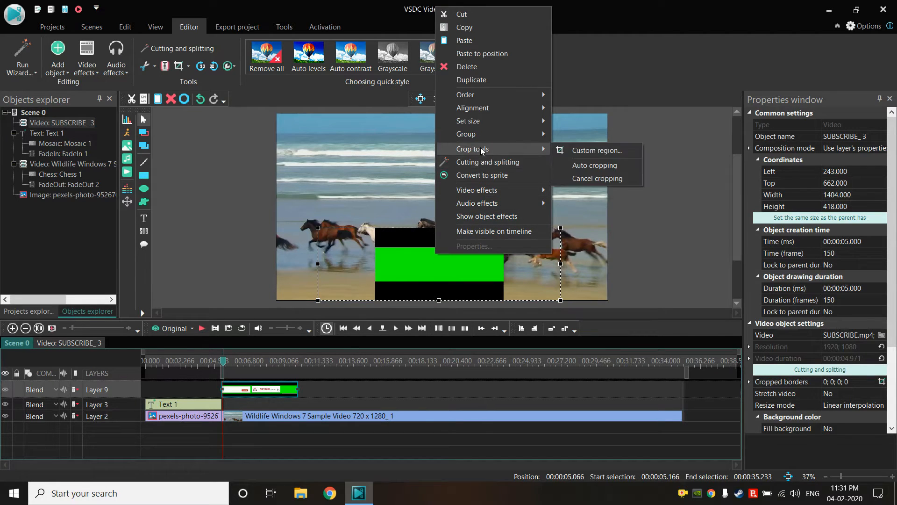
click(593, 149)
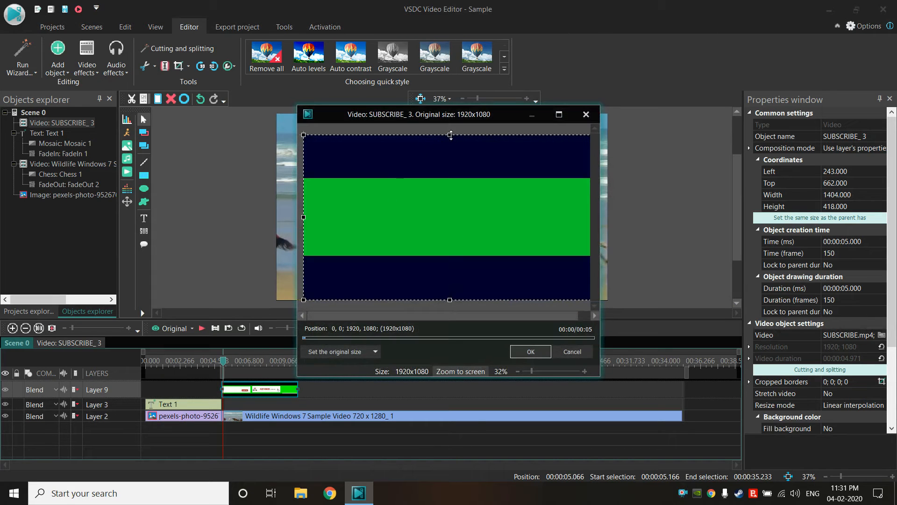
drag(450, 135, 454, 176)
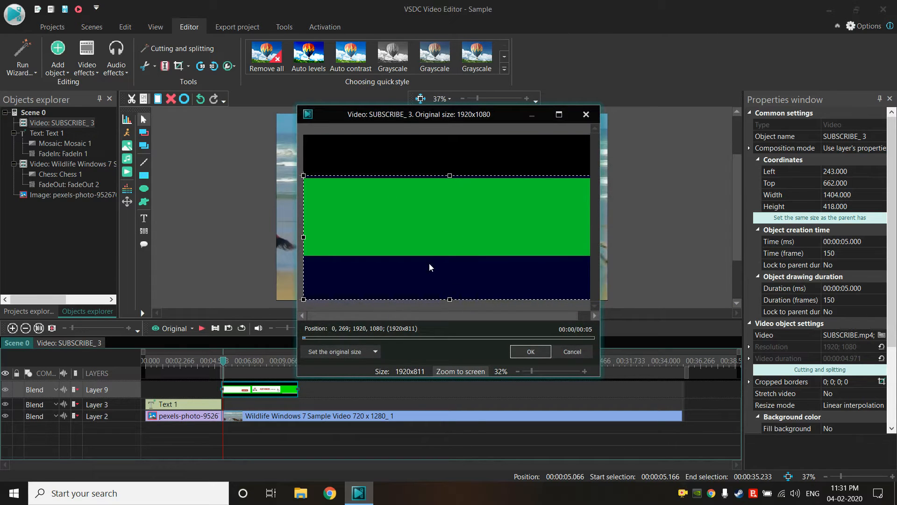
drag(449, 300, 450, 257)
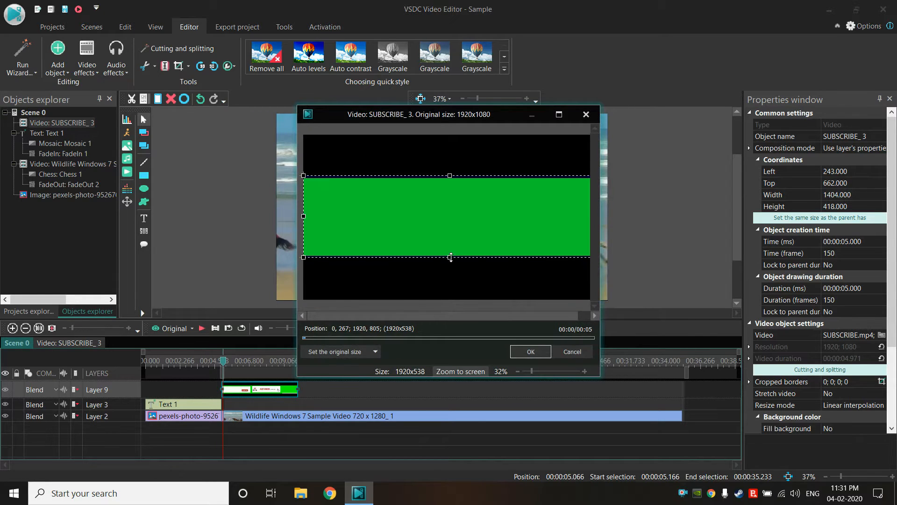
click(529, 353)
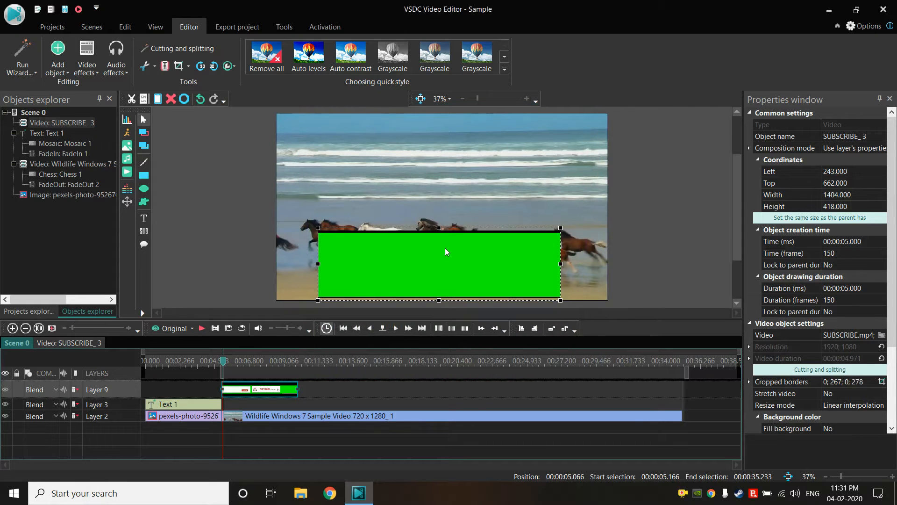
mouse_move(445, 251)
mouse_down()
mouse_move(441, 240)
mouse_move(439, 252)
mouse_up()
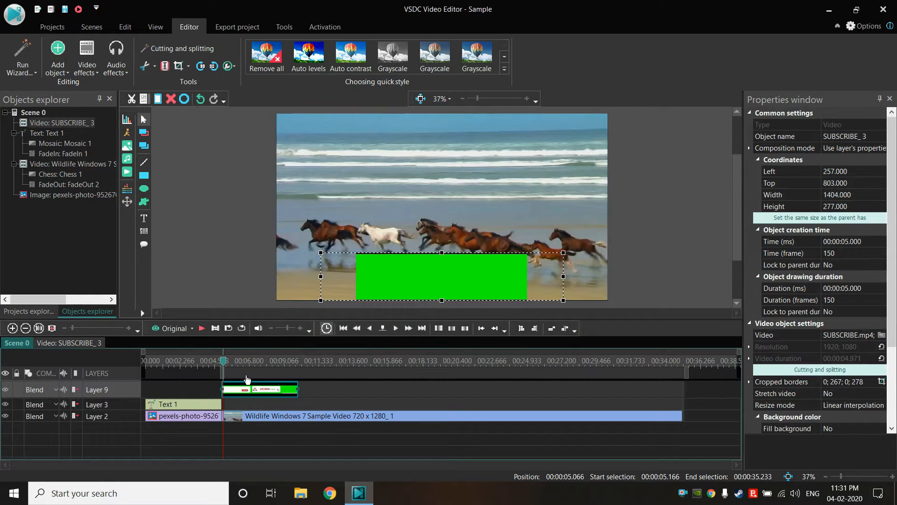
- Preview the scene with the cropped SUBSCRIBE overlay, replaying the portion where the overlay appears
click(200, 329)
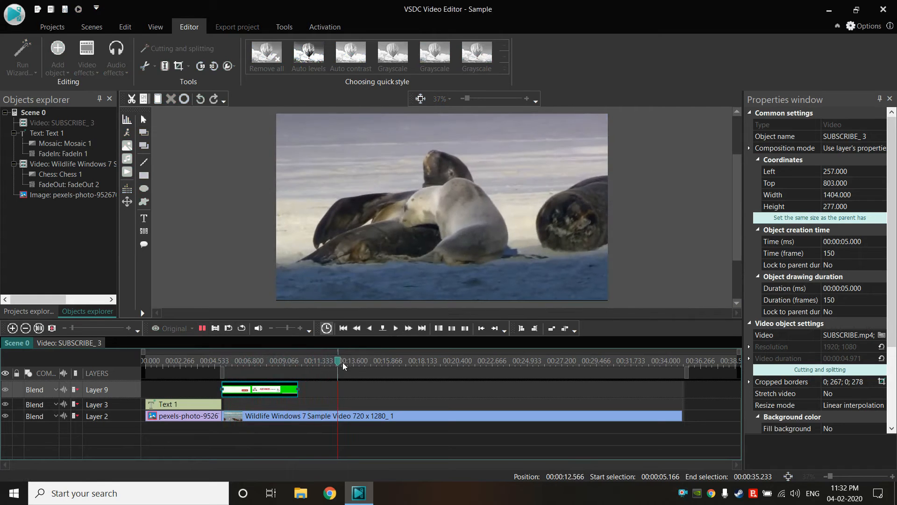
drag(344, 362, 287, 364)
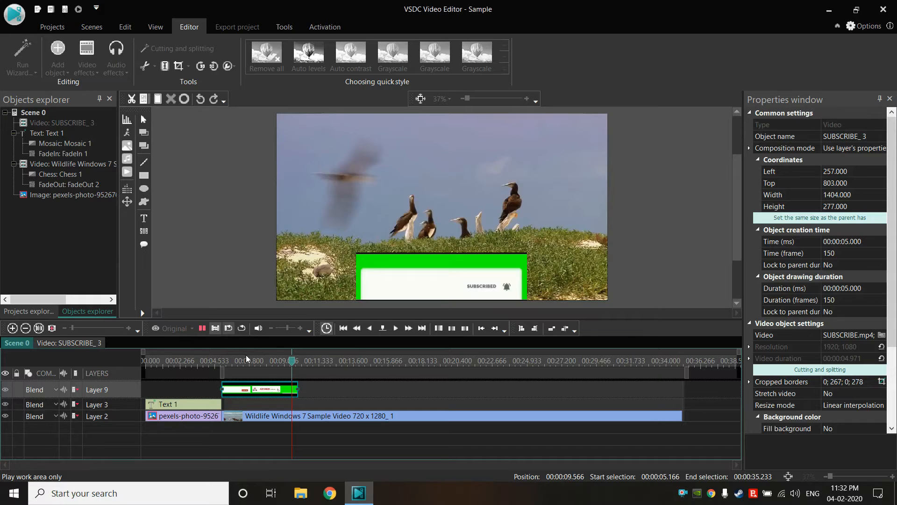
key(space)
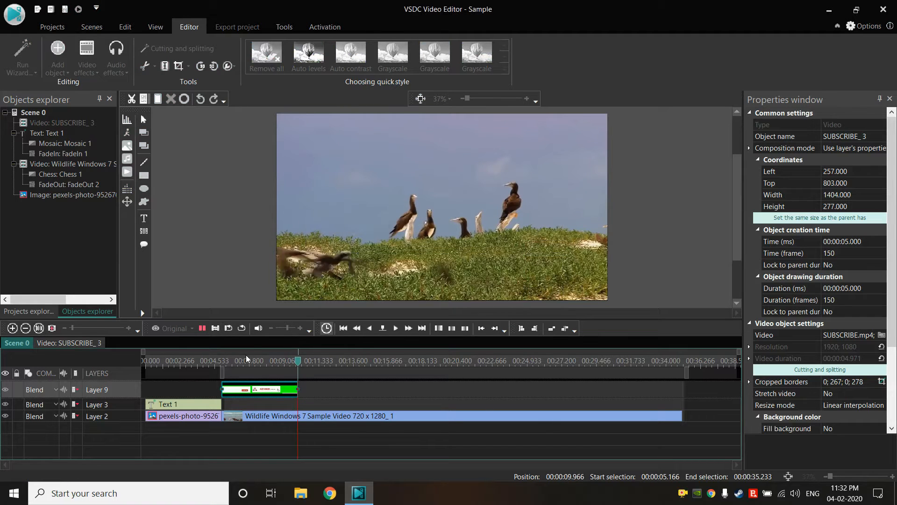
click(202, 328)
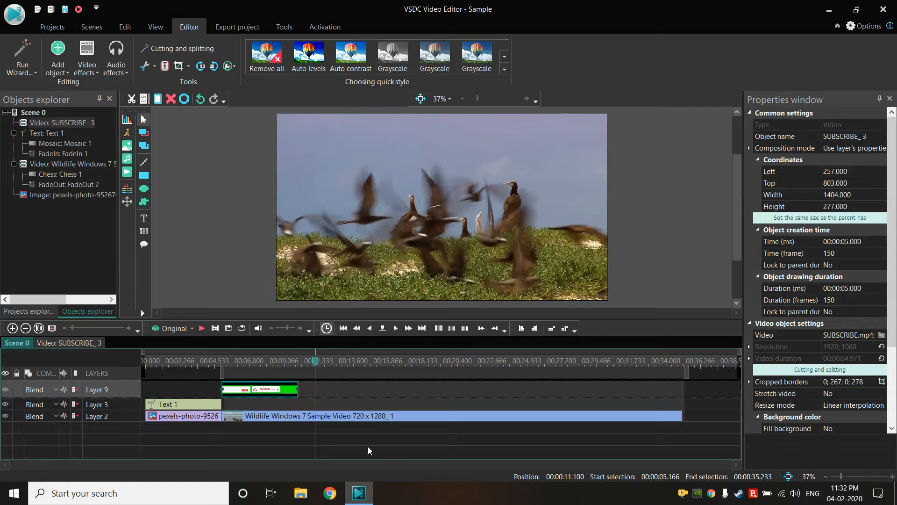
right_click(348, 421)
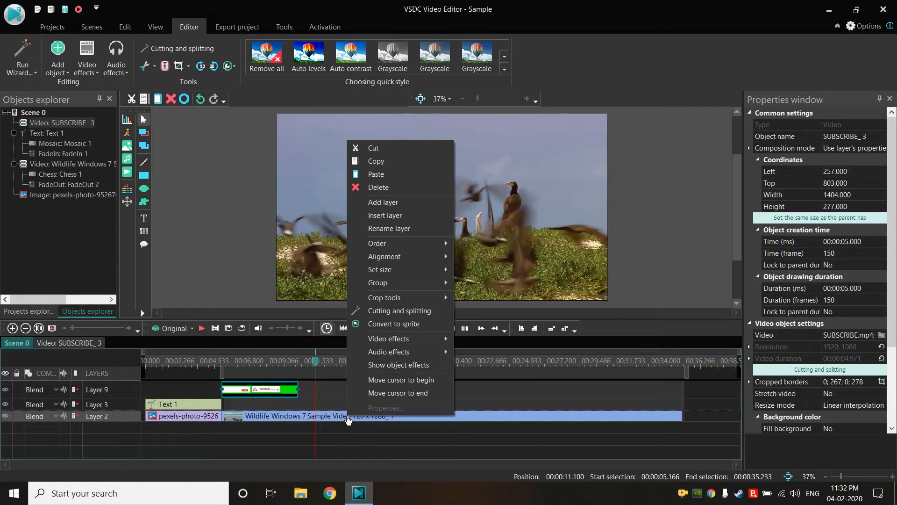
click(413, 311)
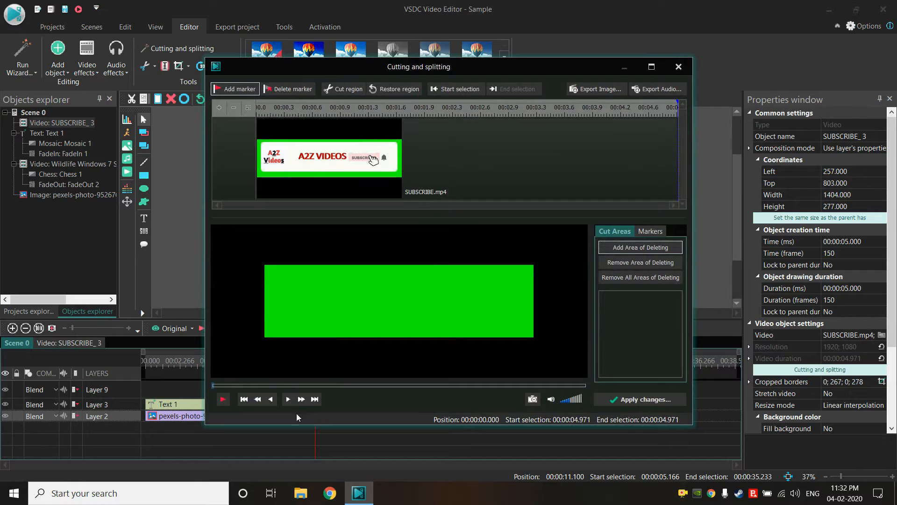
click(235, 385)
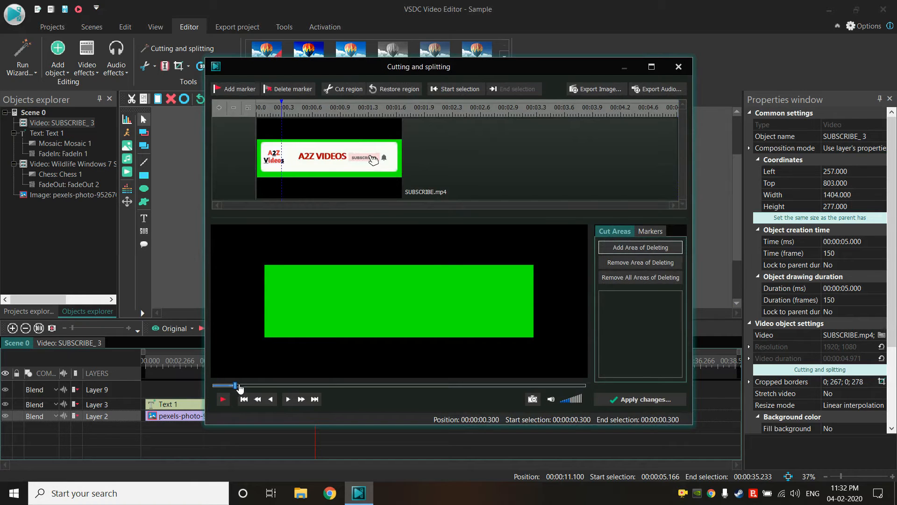
click(334, 386)
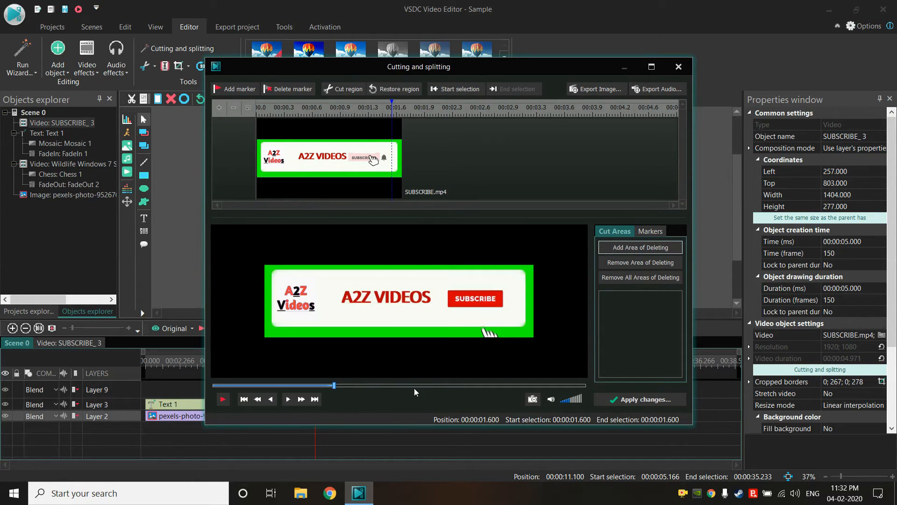
click(678, 66)
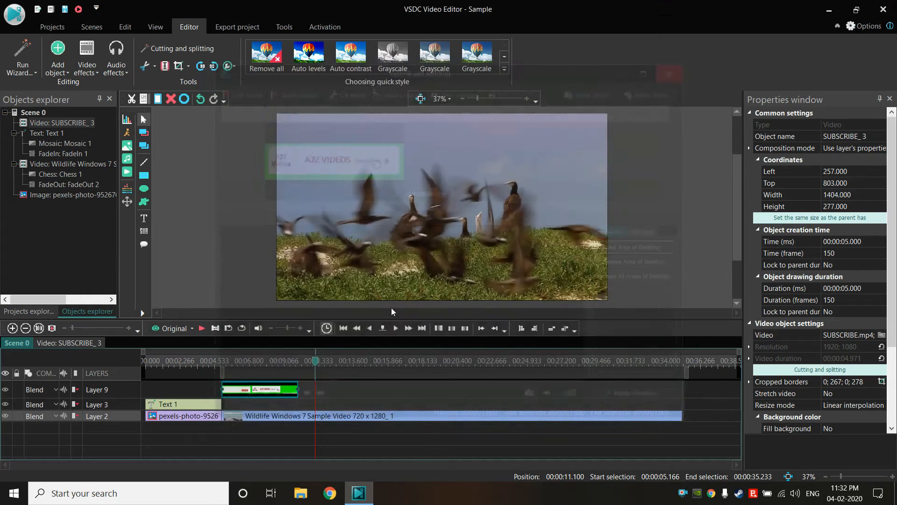
- Split the wildlife video with a marker at 14.550 seconds into the clip, using the set of markers and removing the source object
click(337, 416)
right_click(373, 416)
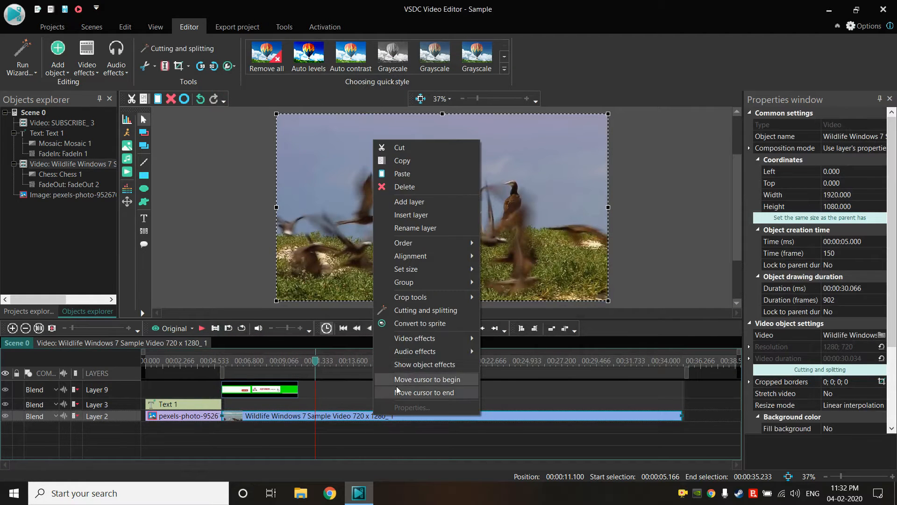
click(426, 311)
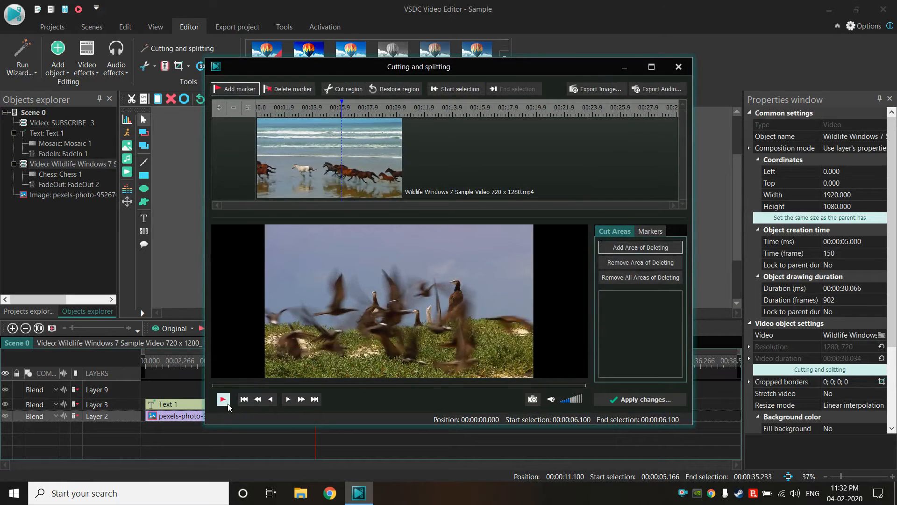
click(227, 403)
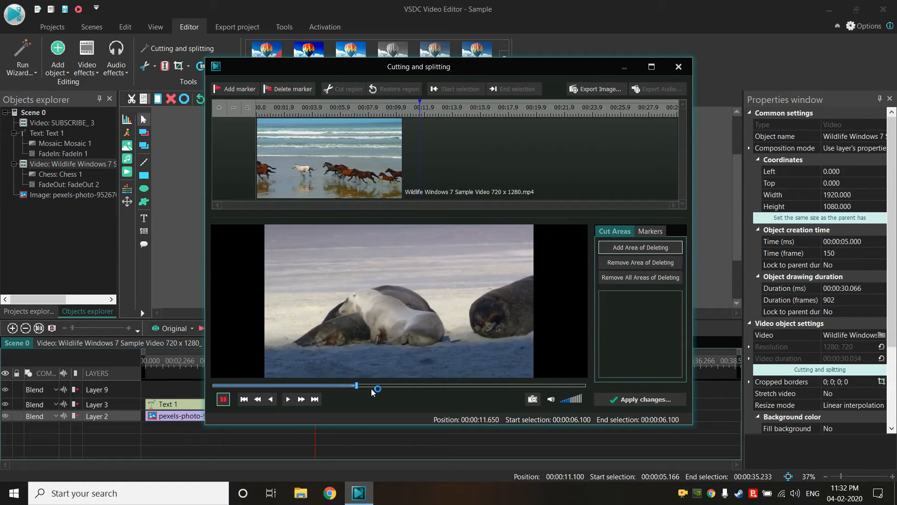
click(226, 400)
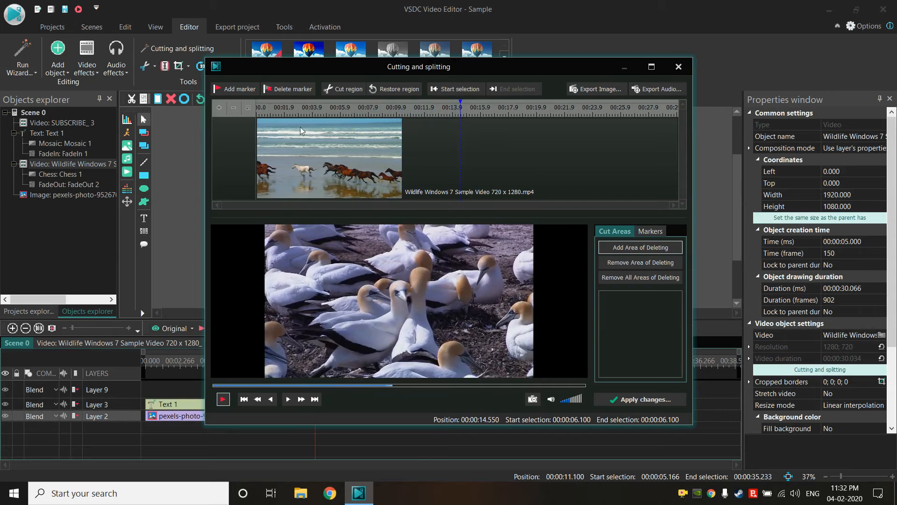
click(235, 88)
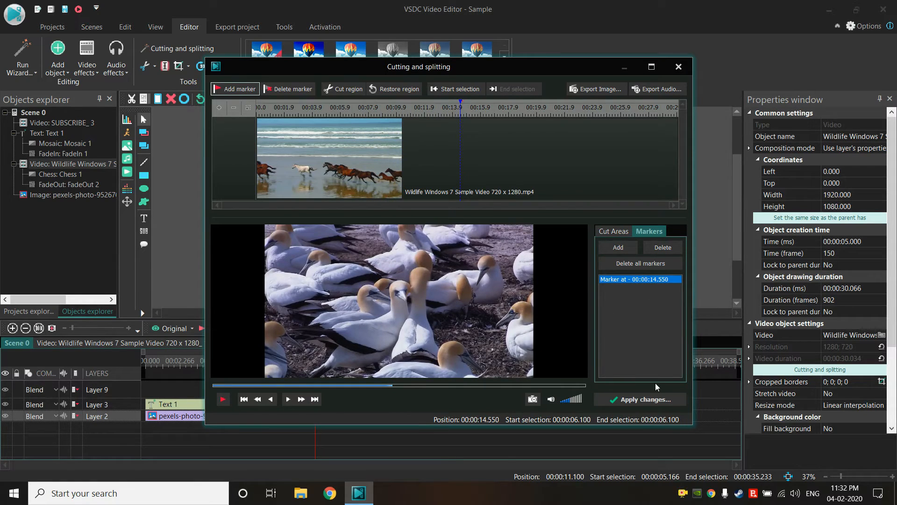
click(652, 401)
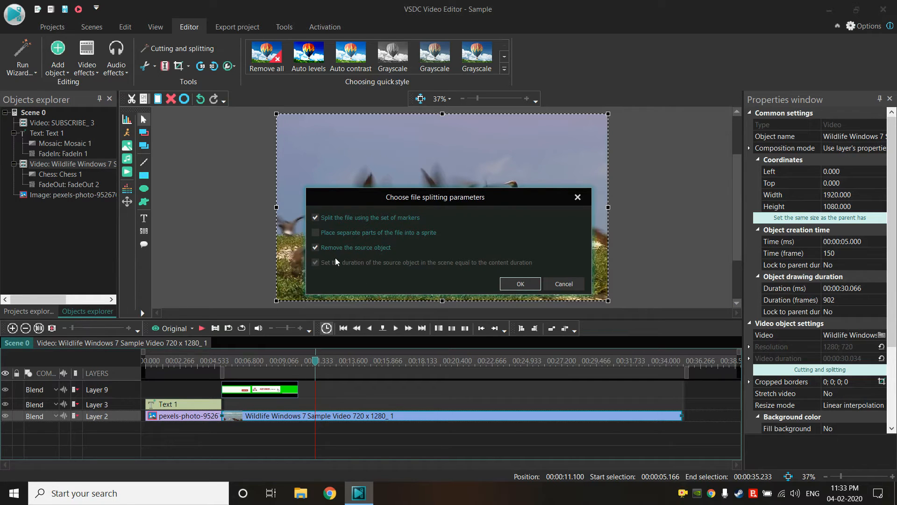
click(522, 283)
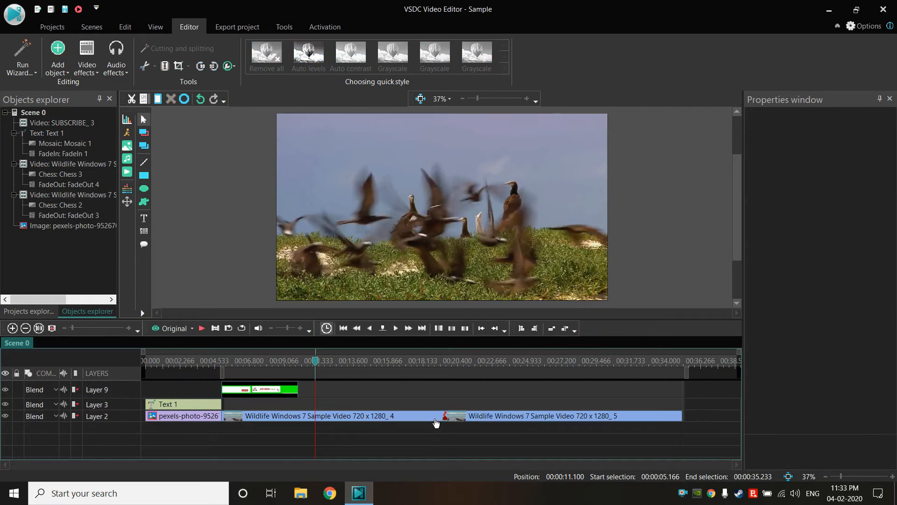
- Compare the timing properties of the two wildlife video parts and examine the frames just before the split point
click(470, 419)
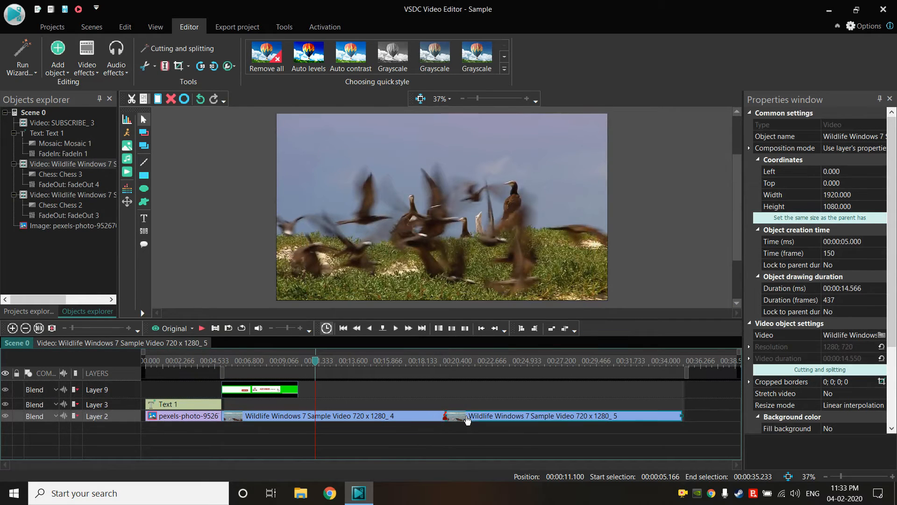
click(415, 420)
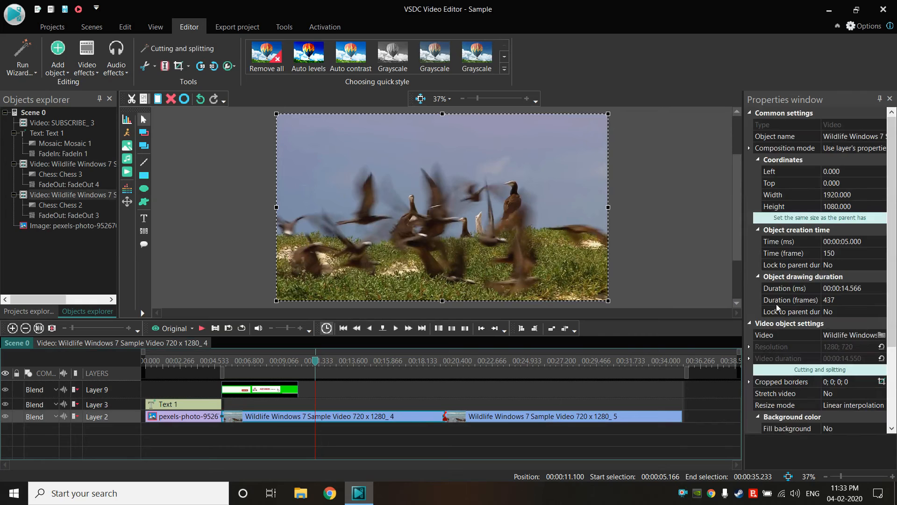
click(626, 419)
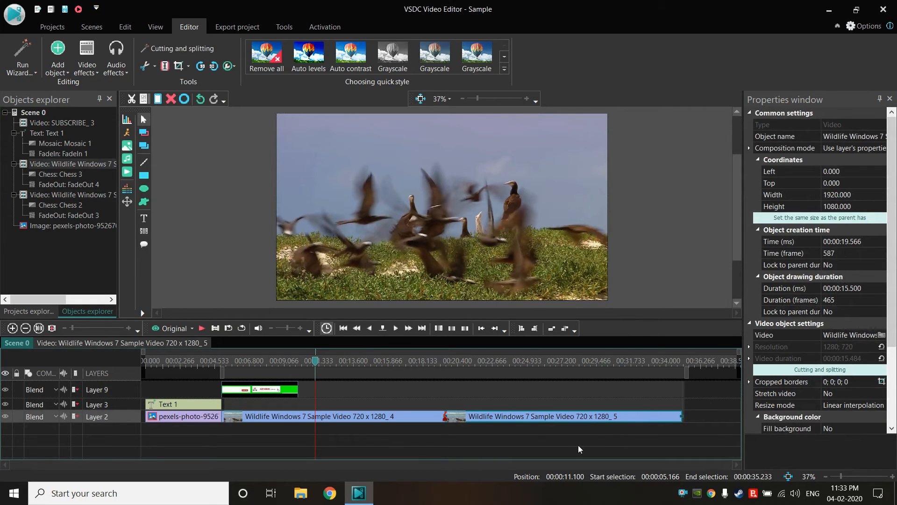
drag(315, 361, 440, 367)
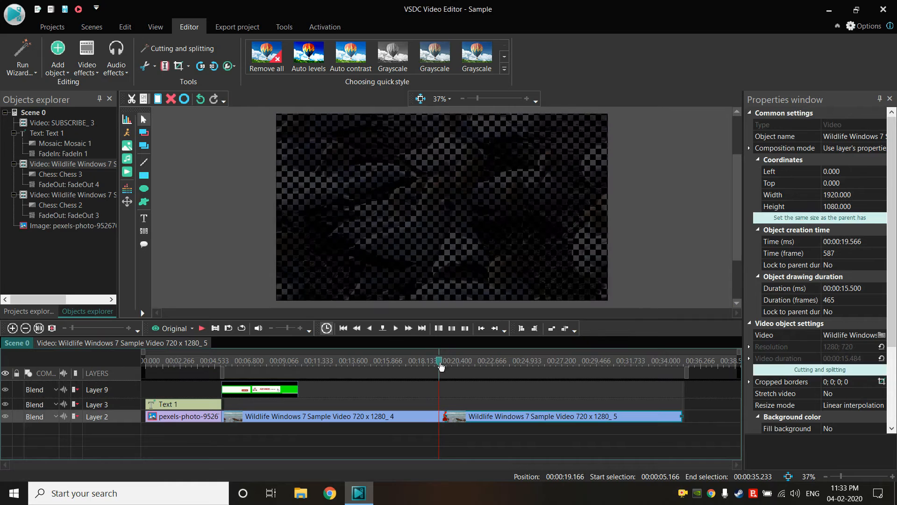
drag(441, 364, 398, 378)
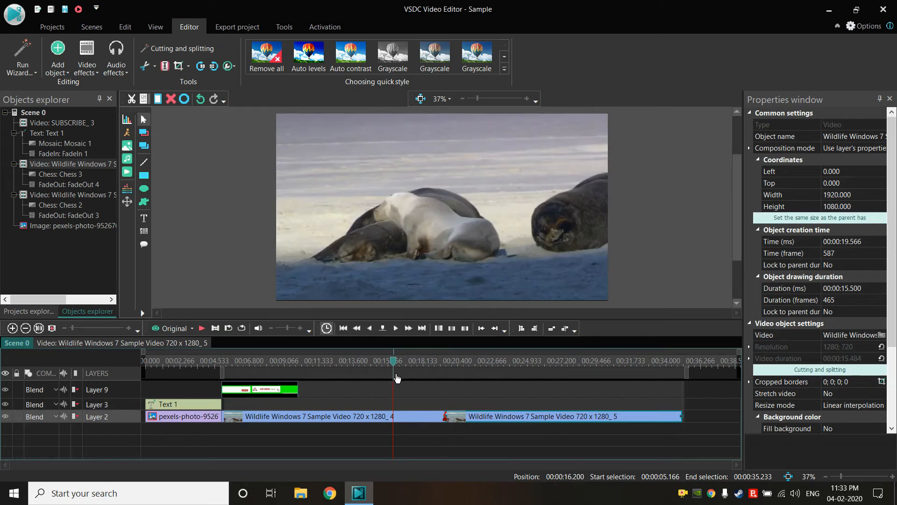
click(427, 419)
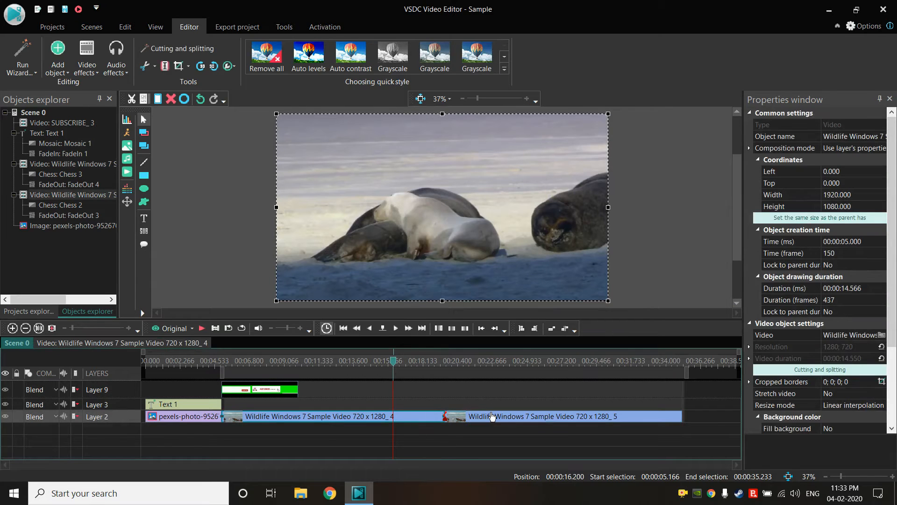
click(492, 415)
click(493, 439)
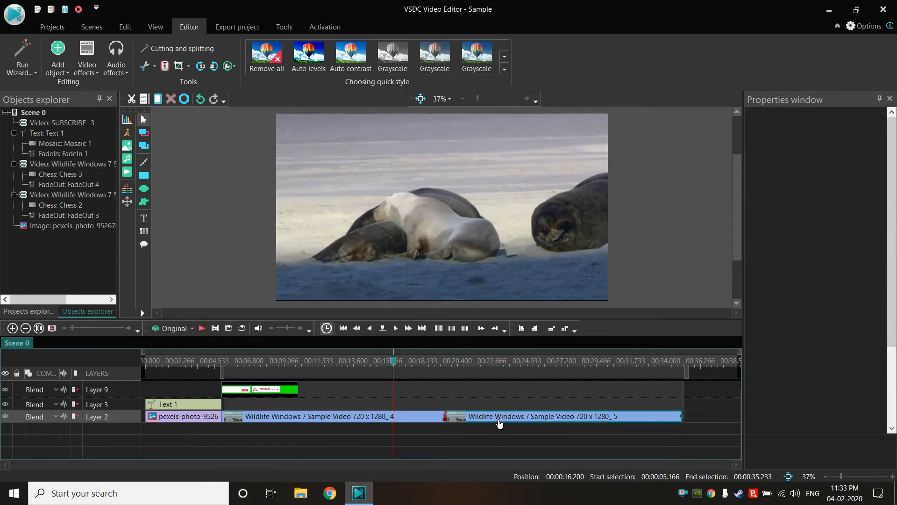
mouse_move(498, 422)
mouse_down()
mouse_move(531, 423)
mouse_move(491, 419)
mouse_up()
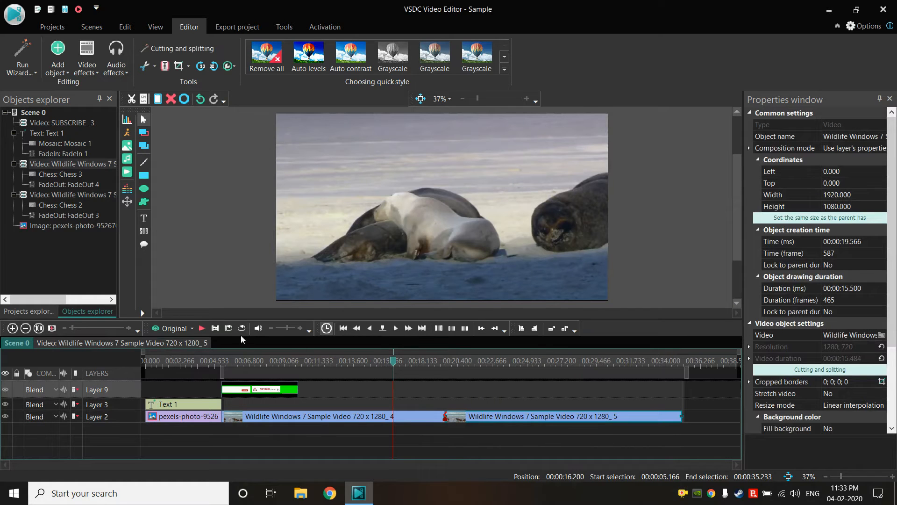
- Preview the playback up to the split and inspect the transition and fade-out effects inside the first wildlife part
click(205, 328)
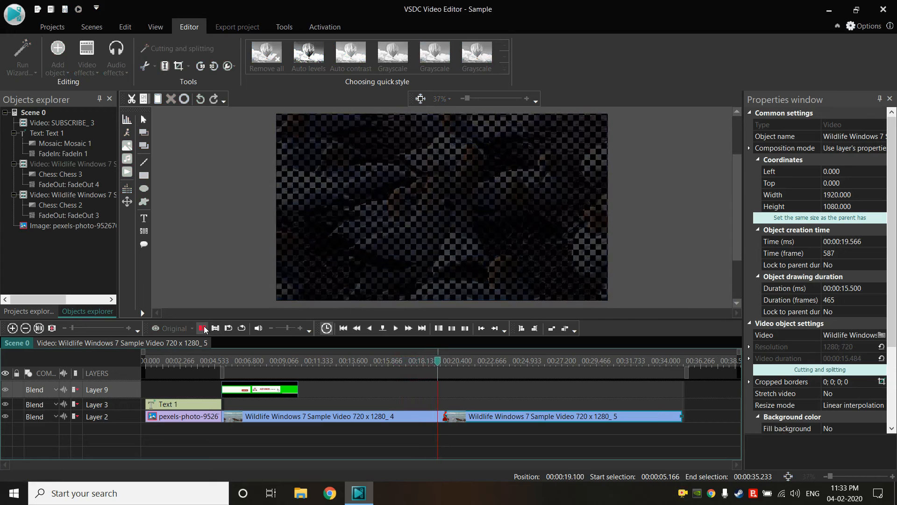
click(203, 327)
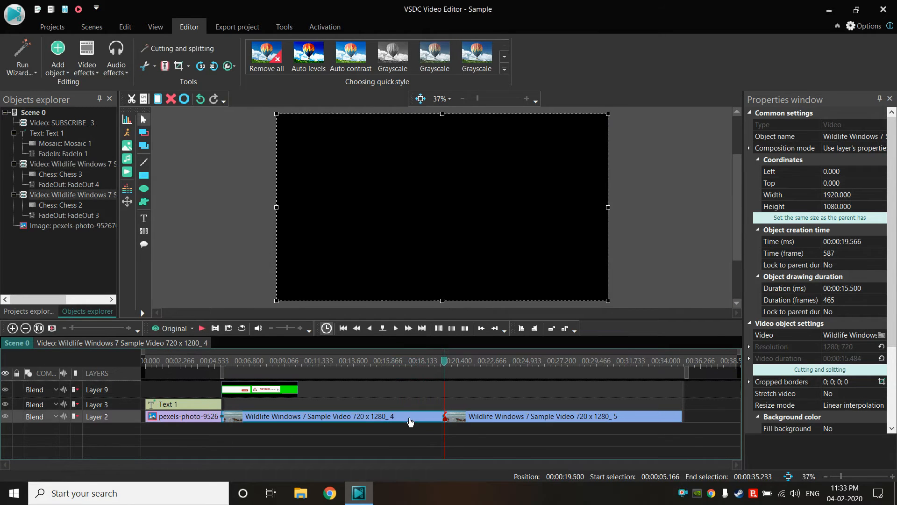
double_click(375, 417)
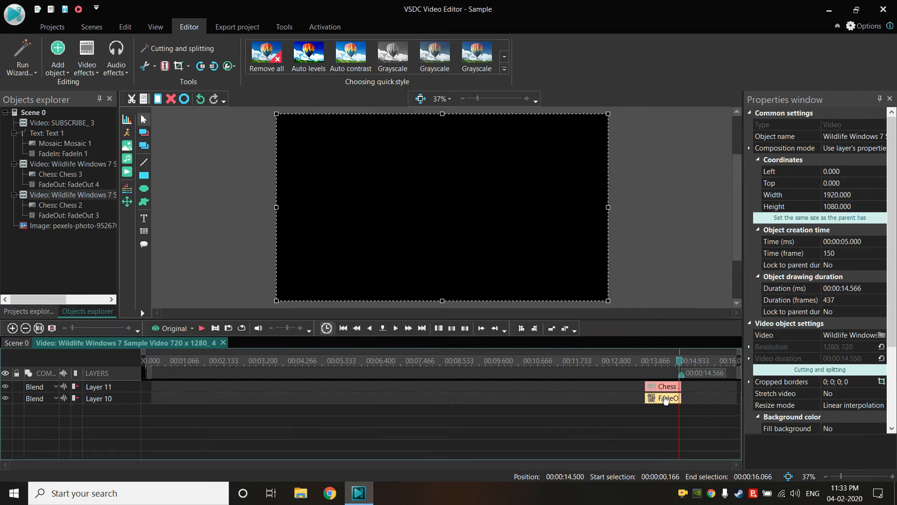
click(19, 343)
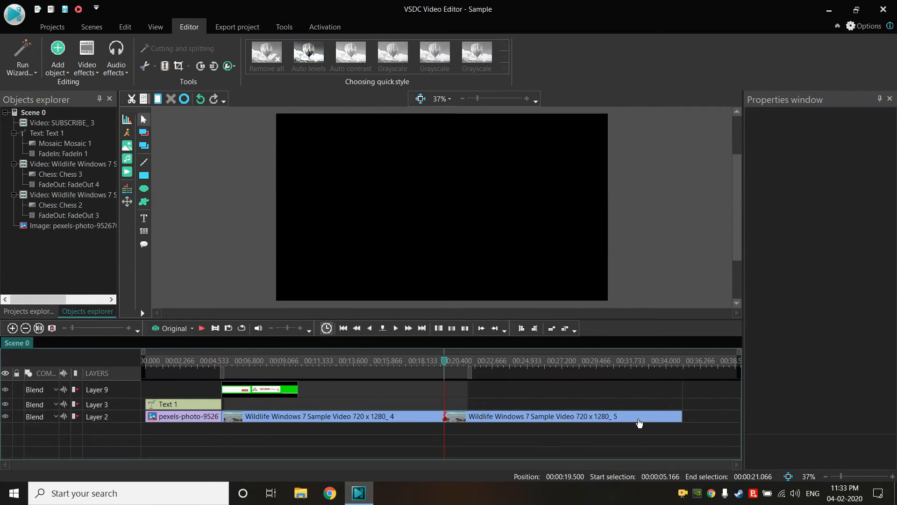
- Delete the Chess transition and the FadeOut effect from the first wildlife video part, and return to the main scene
double_click(639, 423)
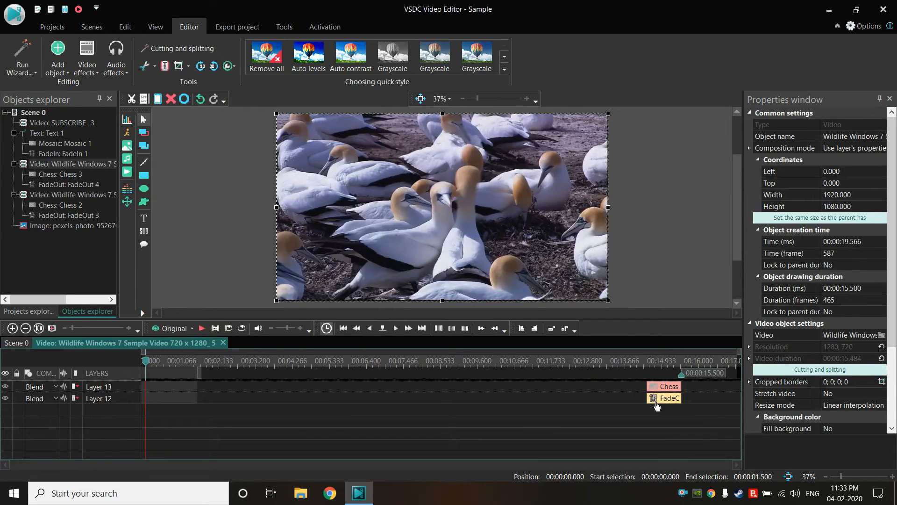
click(18, 344)
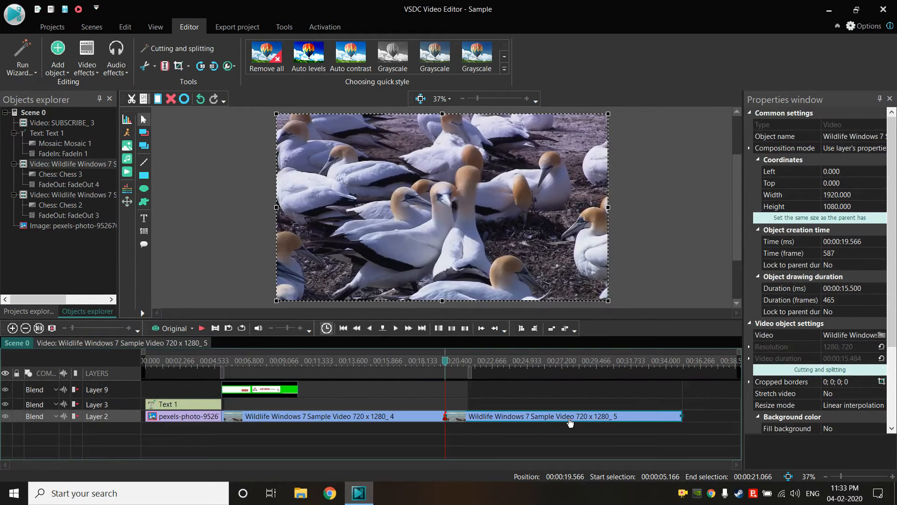
click(399, 423)
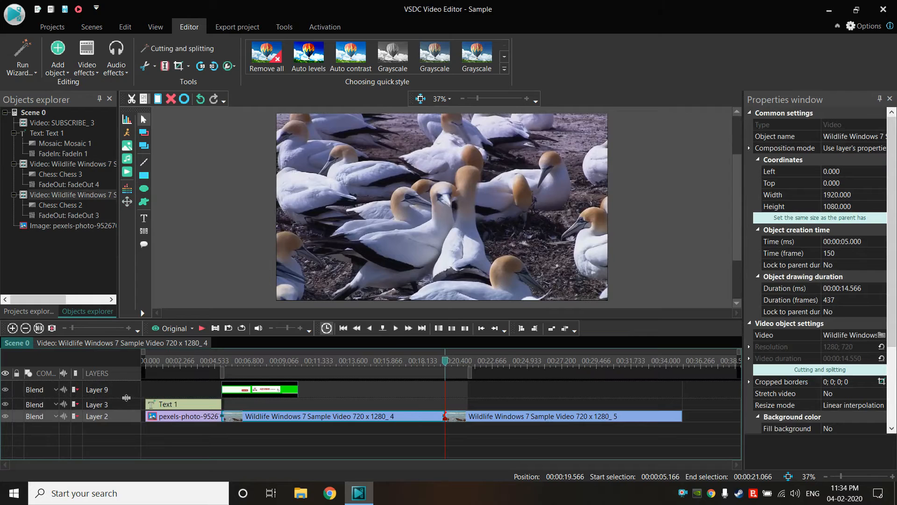
double_click(364, 413)
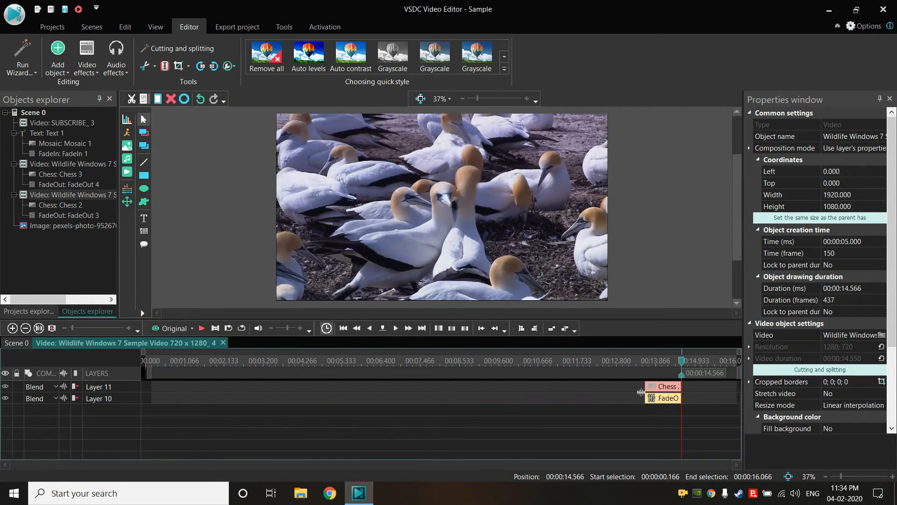
click(658, 388)
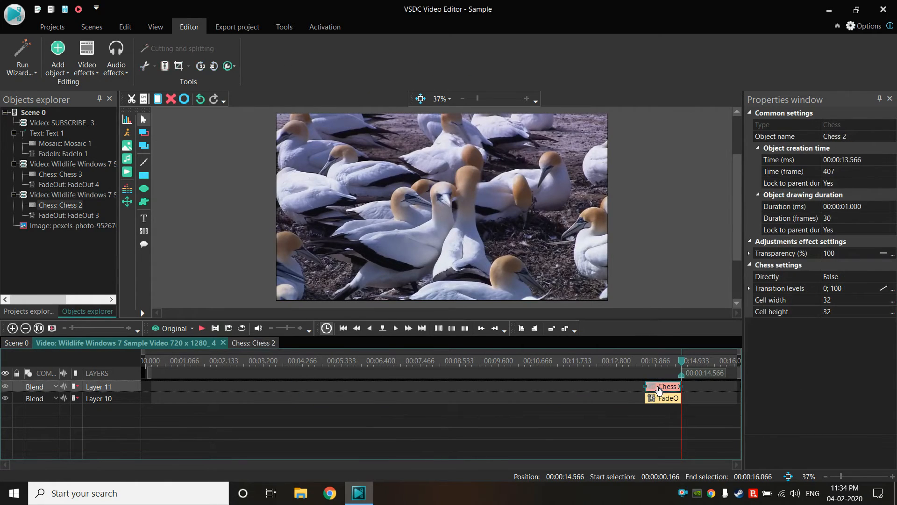
key(Delete)
click(666, 386)
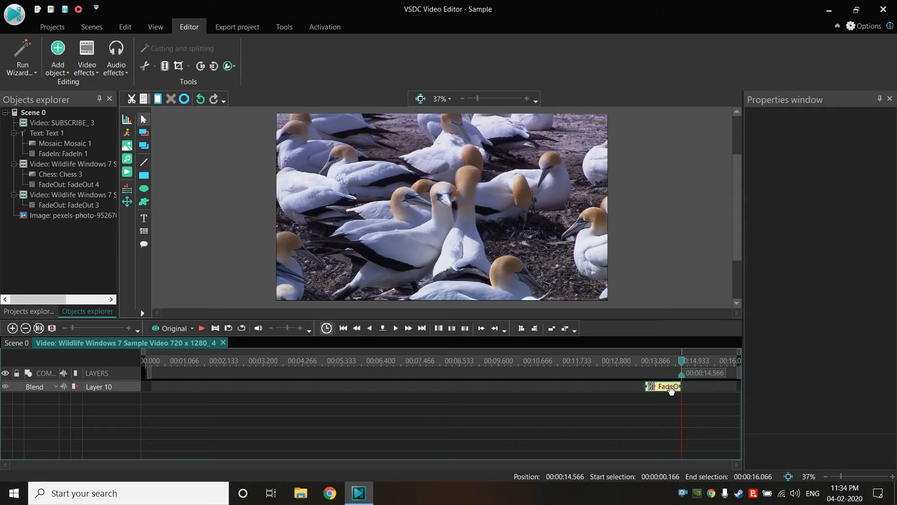
key(Delete)
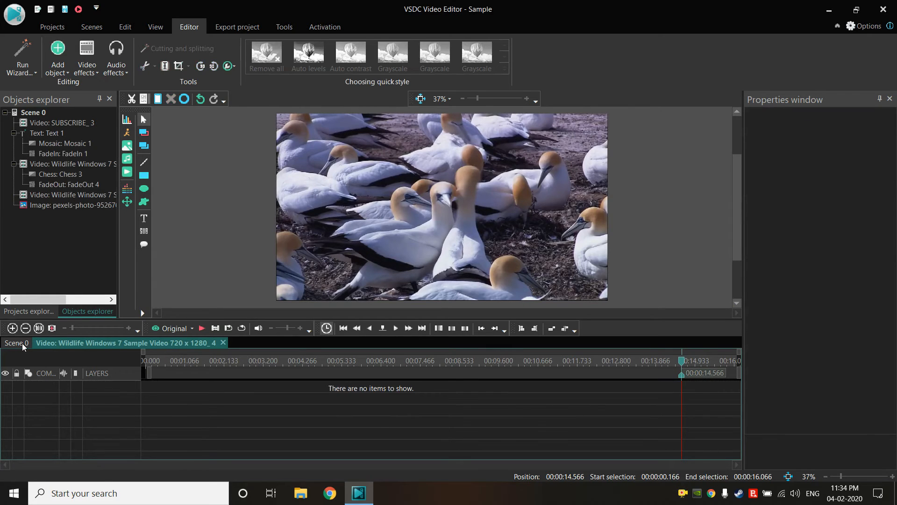
click(22, 343)
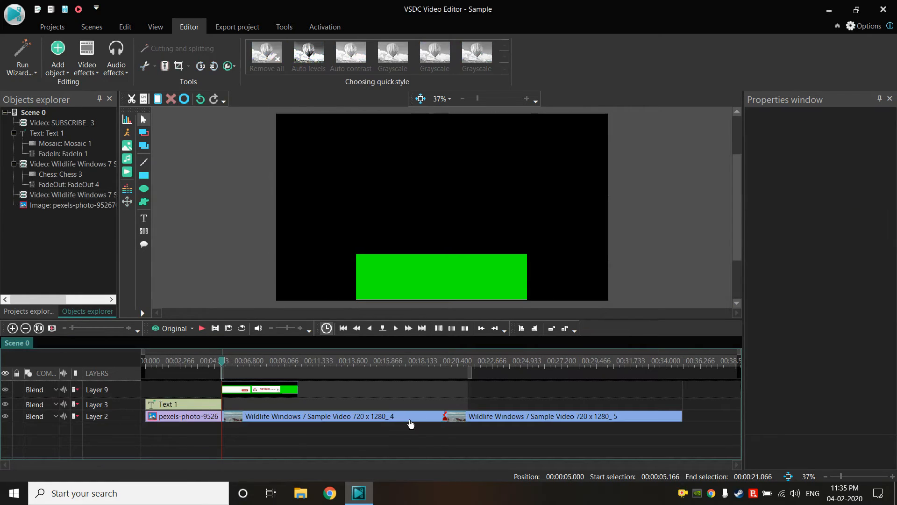
- Add a Smoke special effect on a new layer inside the first wildlife part, trimming its start to 00:00:12.333
click(411, 424)
right_click(409, 422)
mouse_move(469, 351)
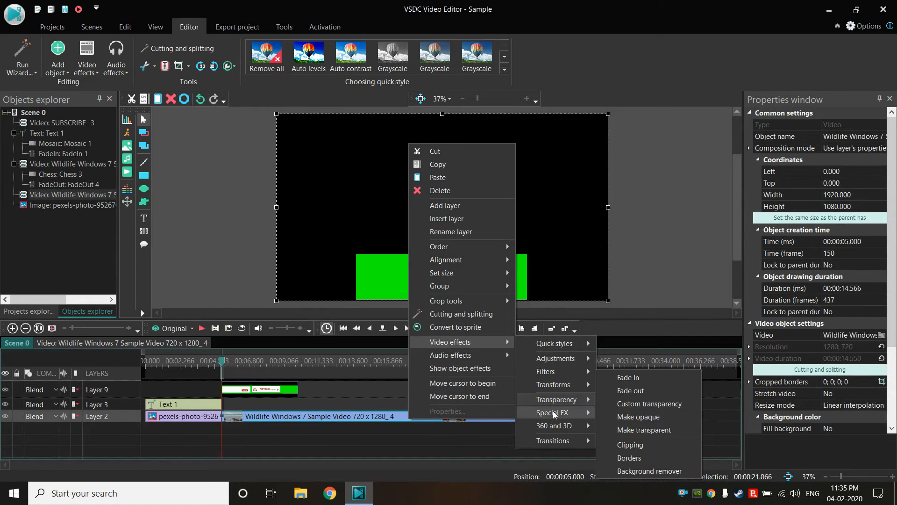
mouse_move(553, 414)
click(631, 416)
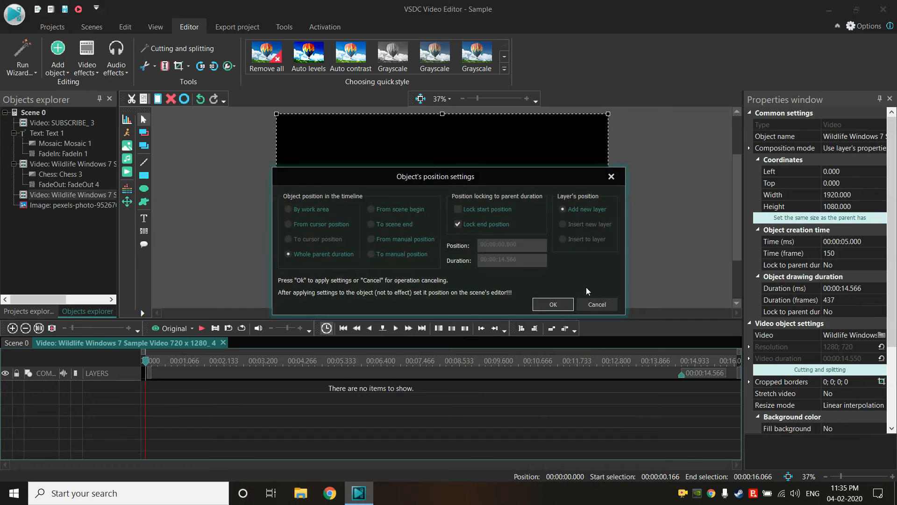
click(554, 304)
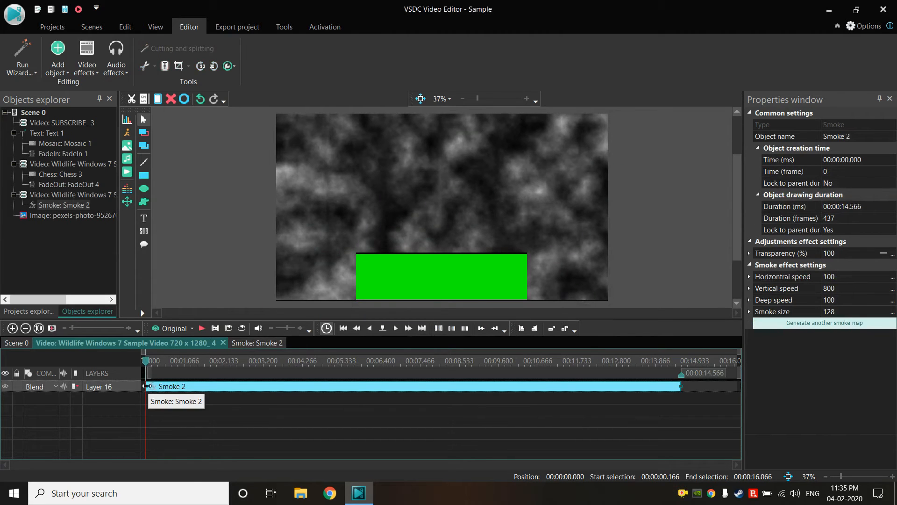
drag(146, 386, 601, 386)
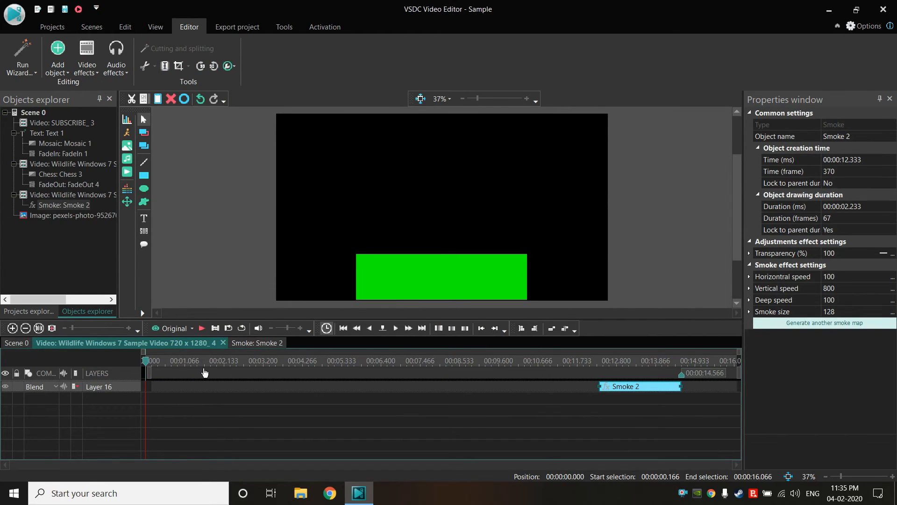
- Preview the smoke effect from about 11.7 seconds into the first wildlife part, and return the main scene's cursor to the start
drag(147, 364, 575, 366)
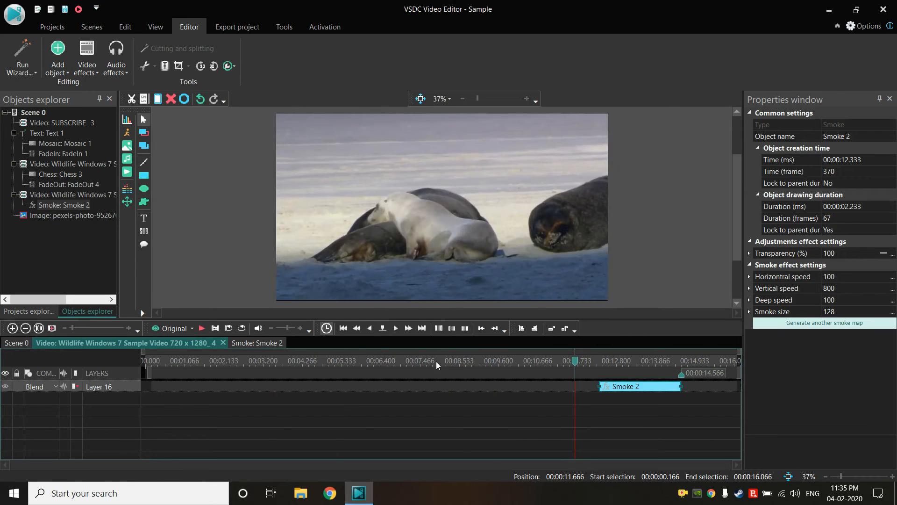
click(201, 328)
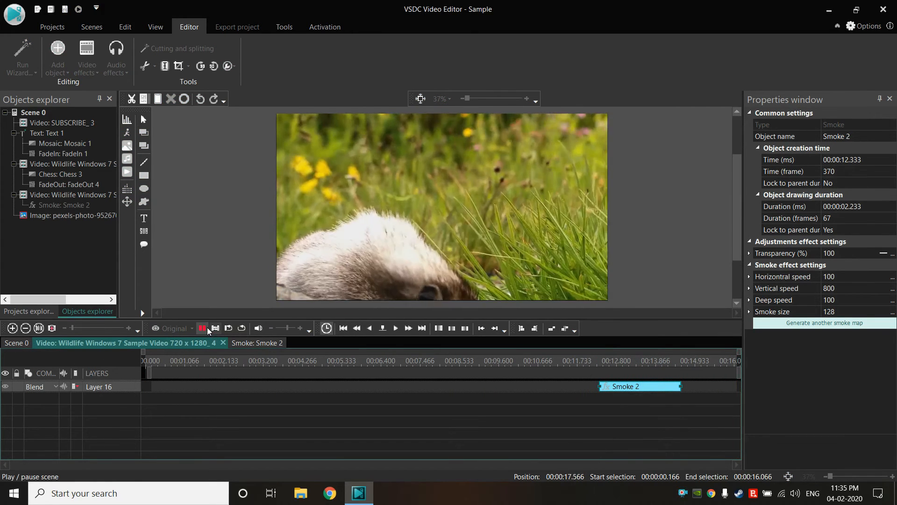
click(205, 328)
click(16, 342)
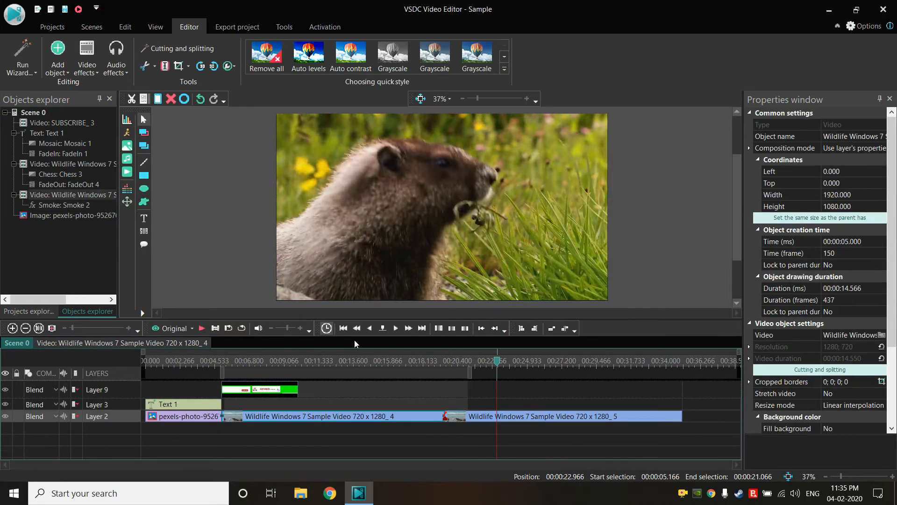
drag(501, 372, 145, 370)
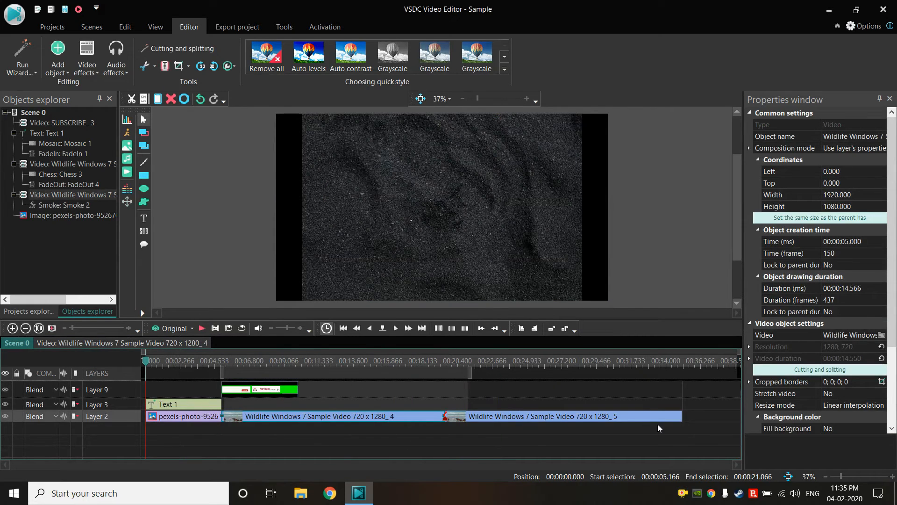
click(526, 420)
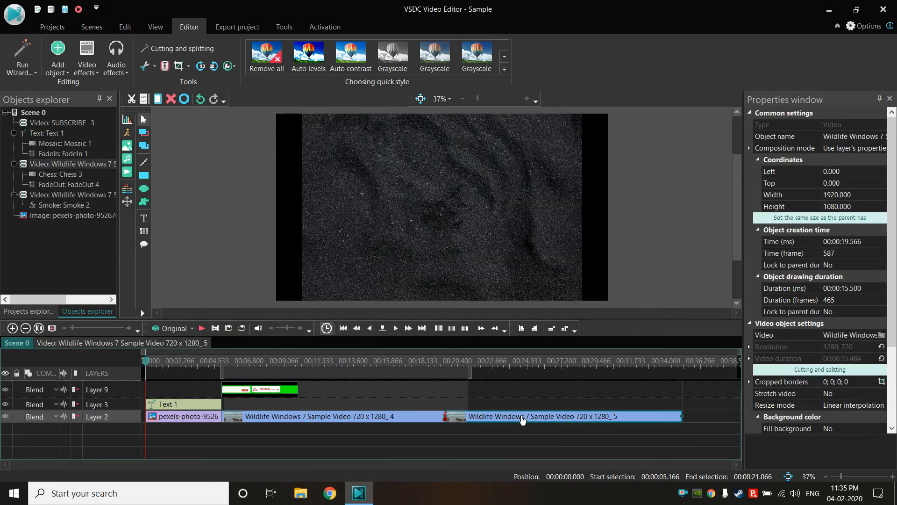
click(146, 365)
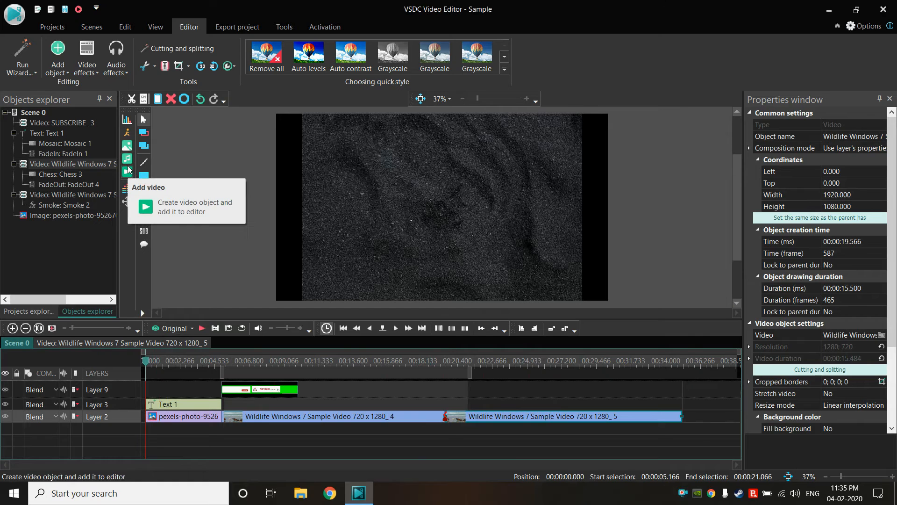
click(269, 423)
right_click(269, 423)
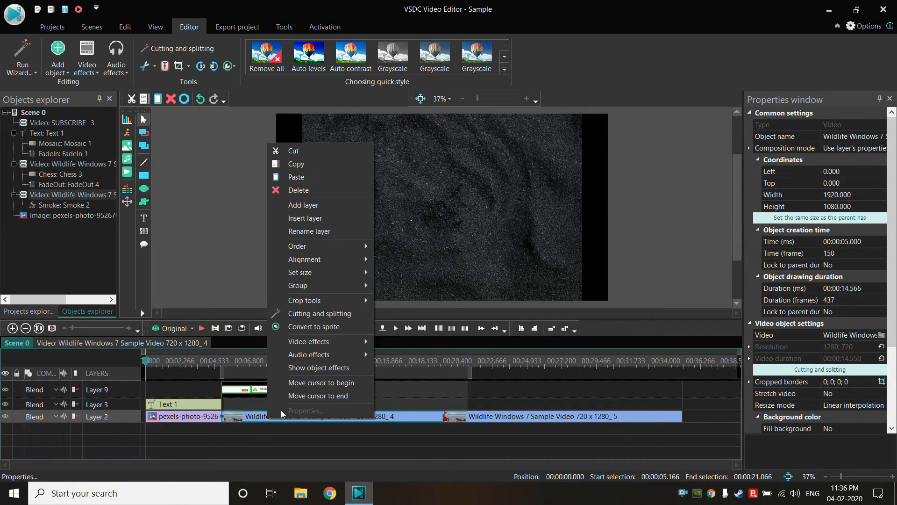
mouse_move(331, 344)
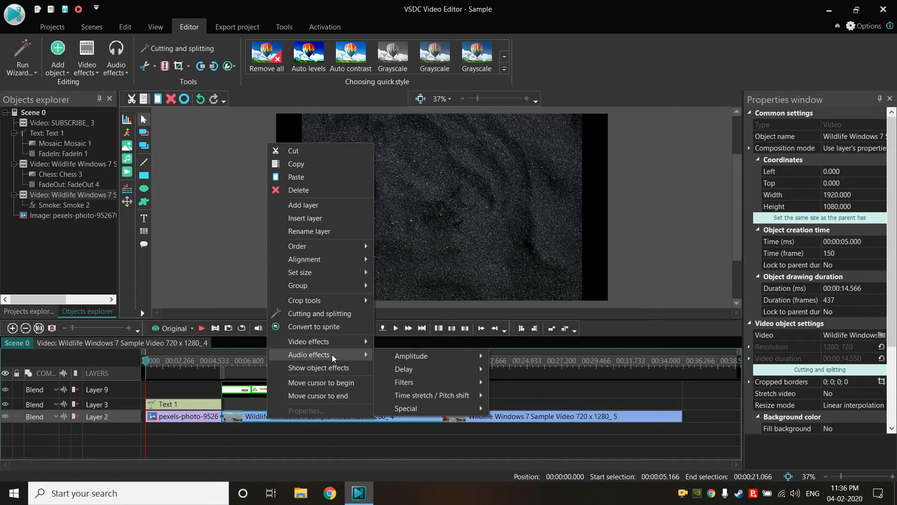
click(322, 440)
- Mute the first wildlife video part by setting its audio track to "Don't use audio"
click(328, 420)
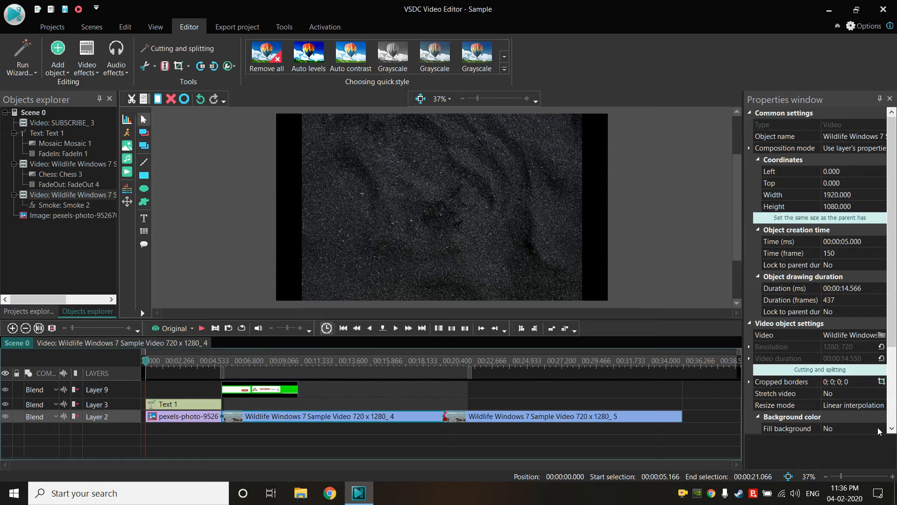
scroll(878, 431, down, 3)
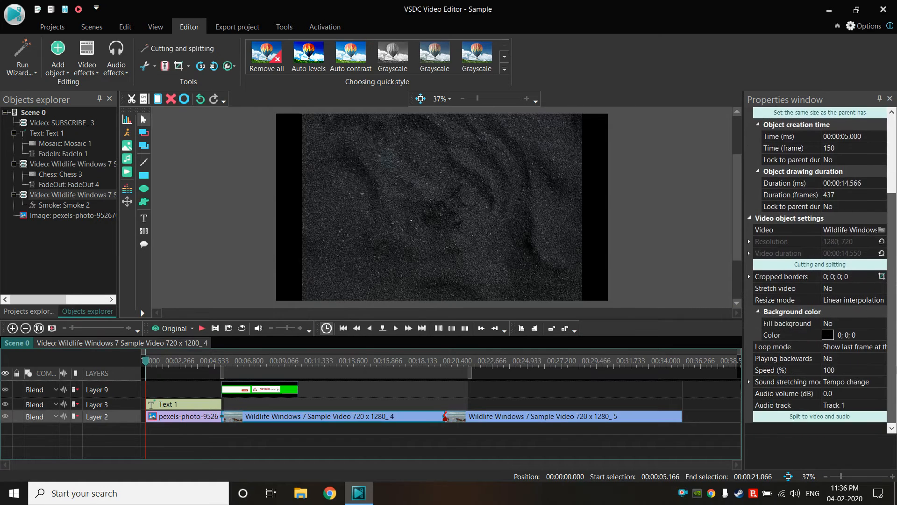
click(841, 404)
click(882, 405)
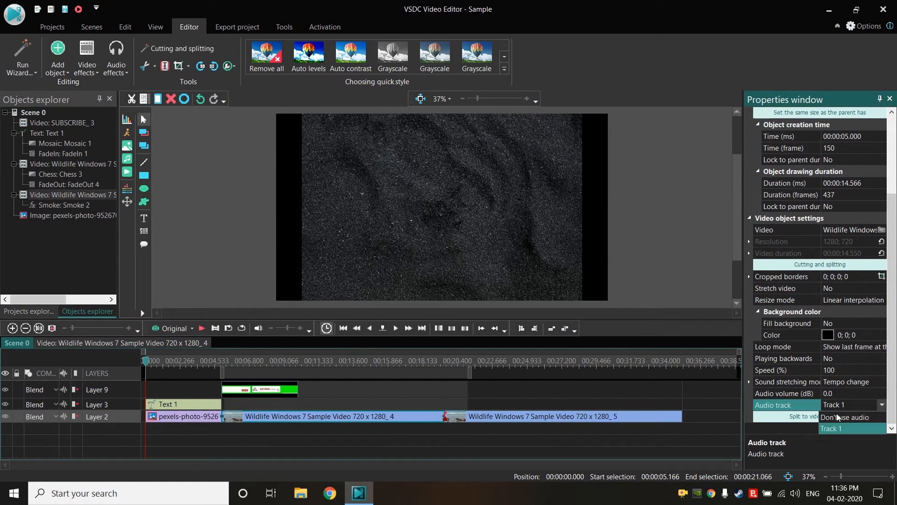
click(837, 416)
click(530, 432)
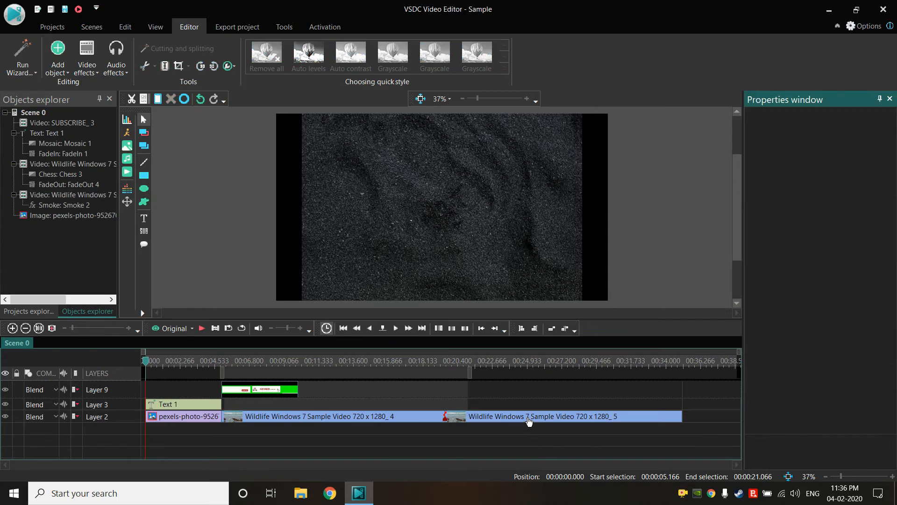
- Mute the second wildlife video part by setting its audio track to "Don't use audio"
click(530, 422)
click(845, 405)
click(881, 405)
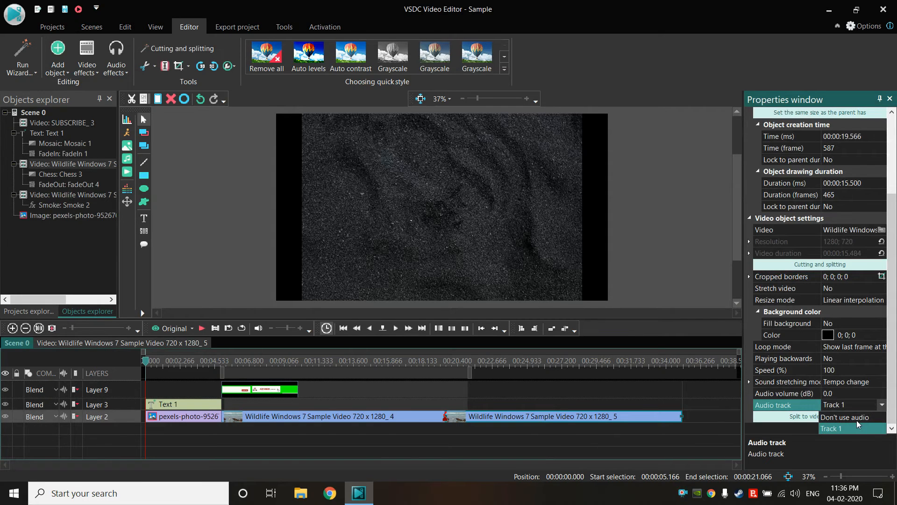
click(856, 418)
click(610, 438)
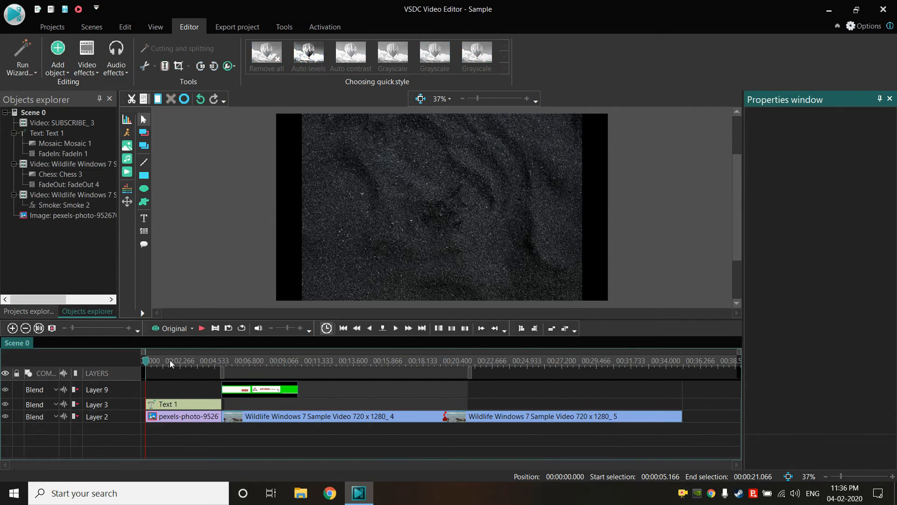
- Add the audio file "Warriyo - Mortals.mp3" from the A2Z MUSIC folder on a new layer, starting from the cursor at the scene's beginning
drag(148, 361, 125, 358)
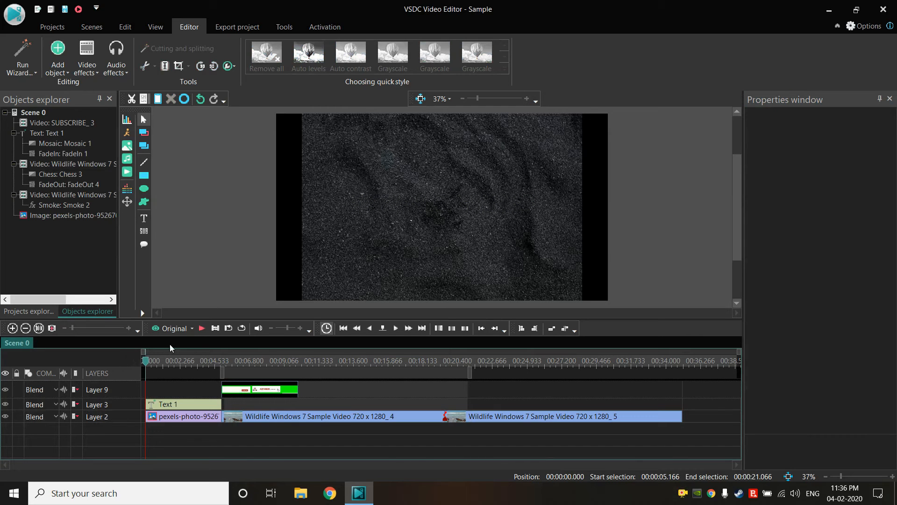
click(127, 158)
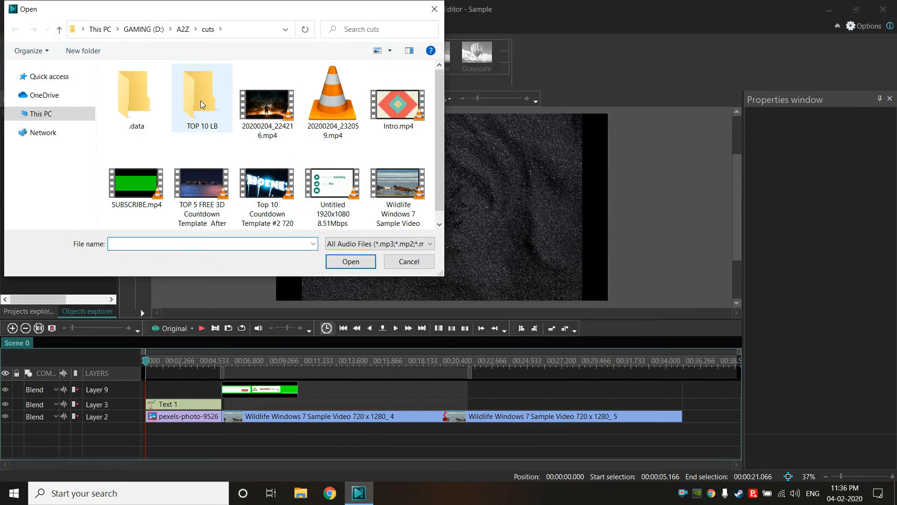
click(182, 28)
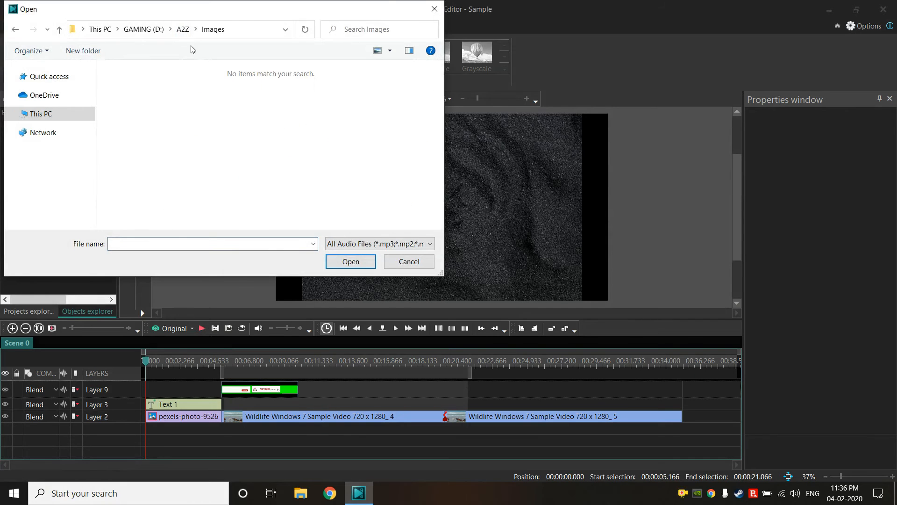
double_click(259, 116)
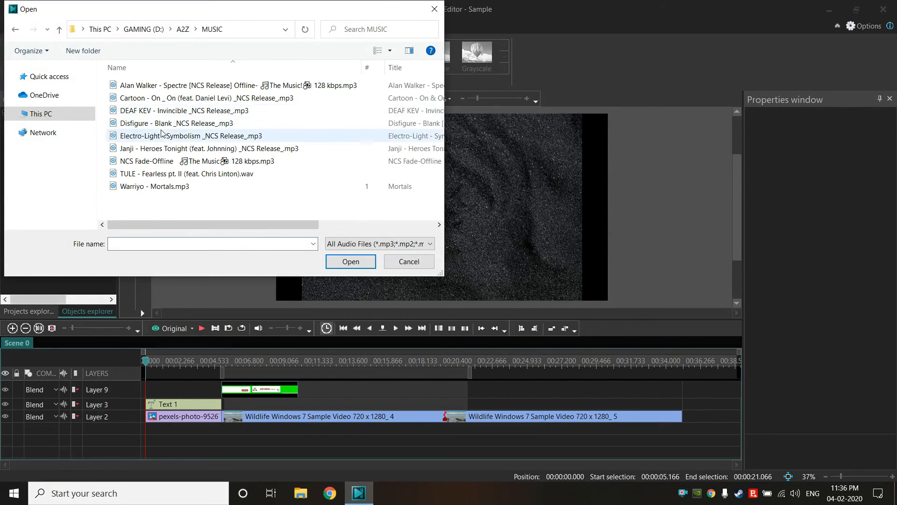
click(187, 189)
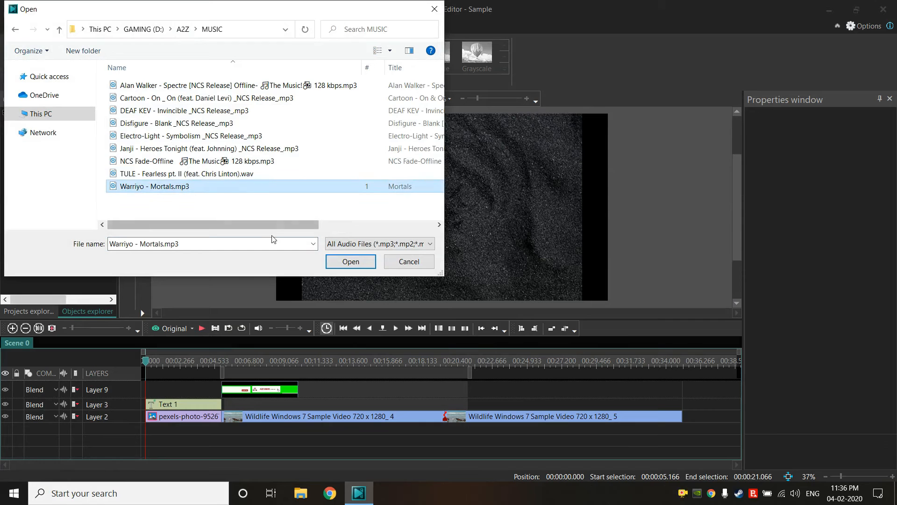
click(340, 261)
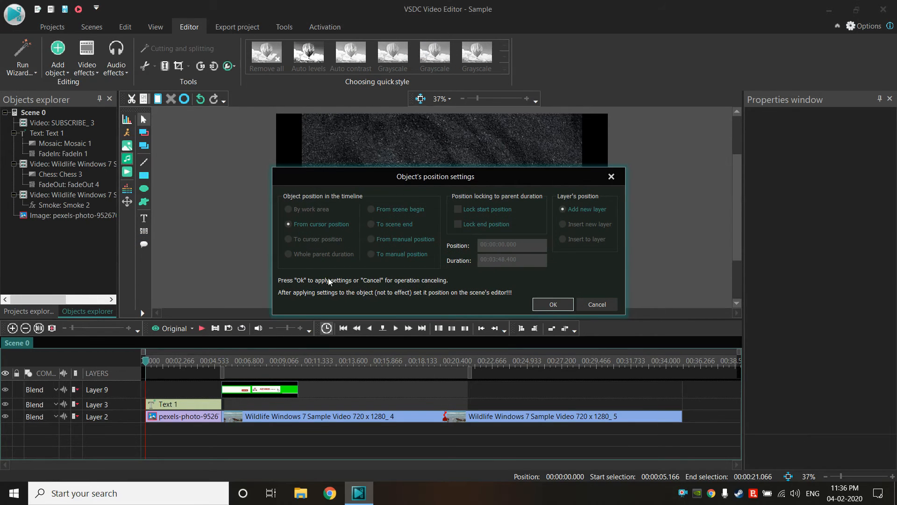
click(551, 305)
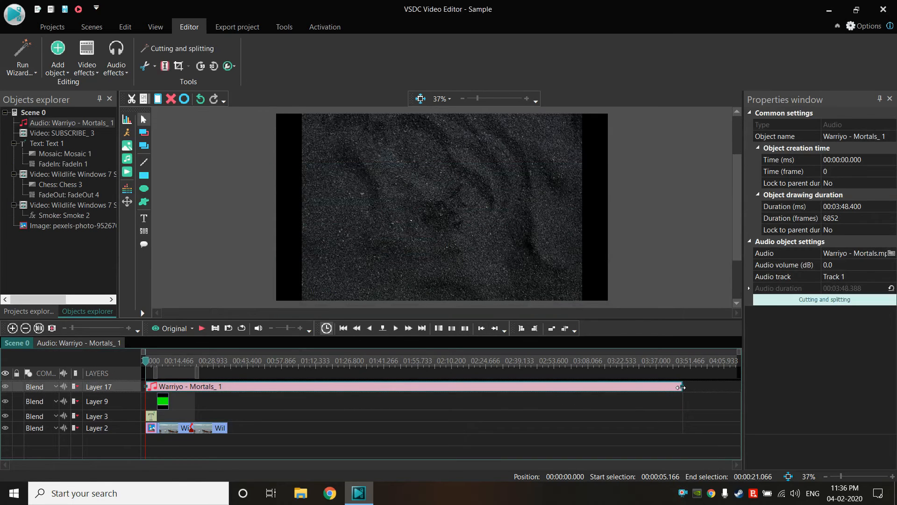
- Shorten the music track to 00:00:35.066 so it ends with the second wildlife part, and play the scene from the start
drag(682, 386, 598, 389)
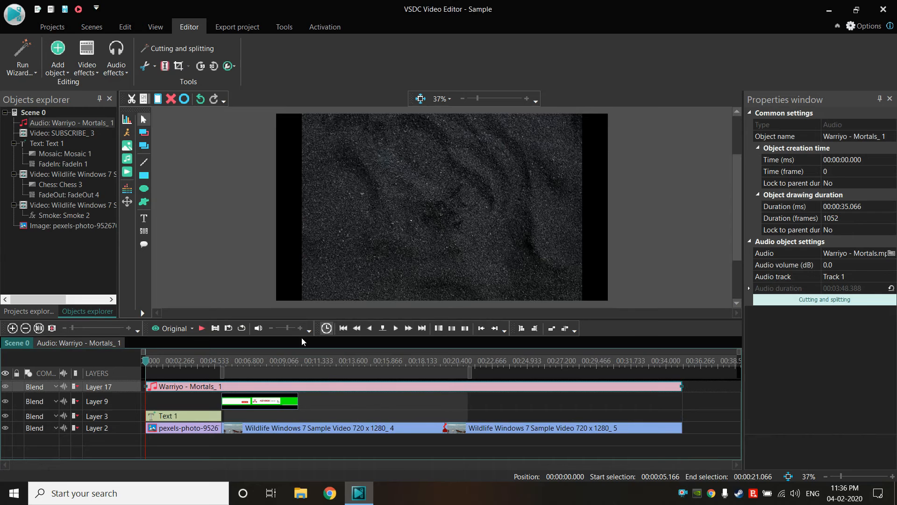
click(202, 328)
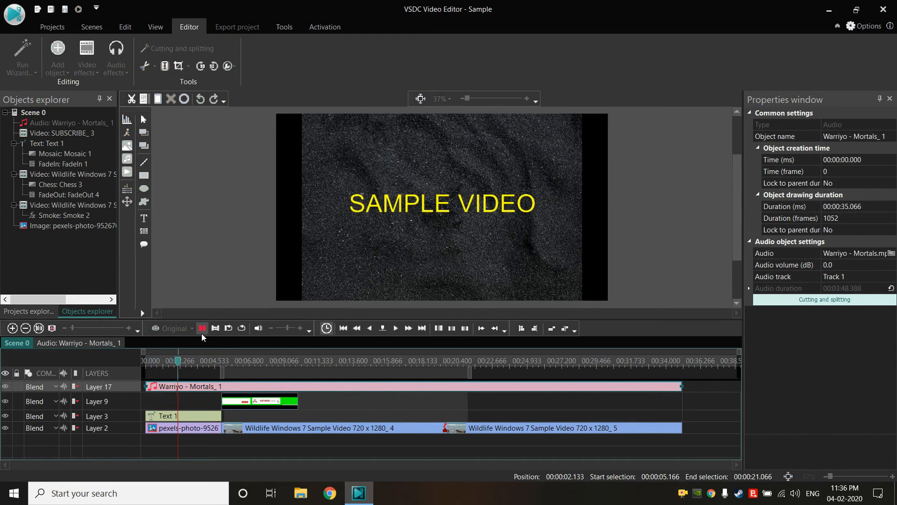
- Stop the preview, add a Fade Out audio effect to the music track at the scene end, play it back, and return to Scene 0
click(201, 329)
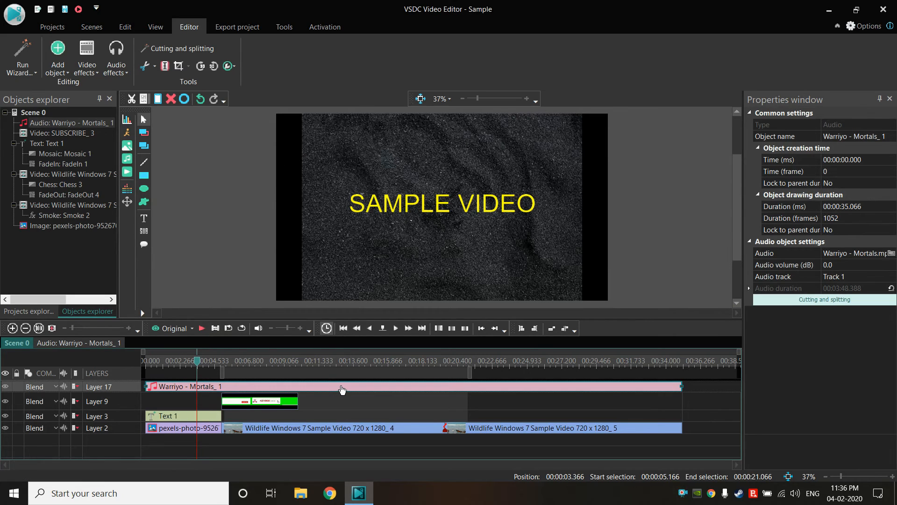
right_click(341, 387)
click(615, 393)
click(627, 398)
click(634, 382)
right_click(620, 392)
mouse_move(691, 326)
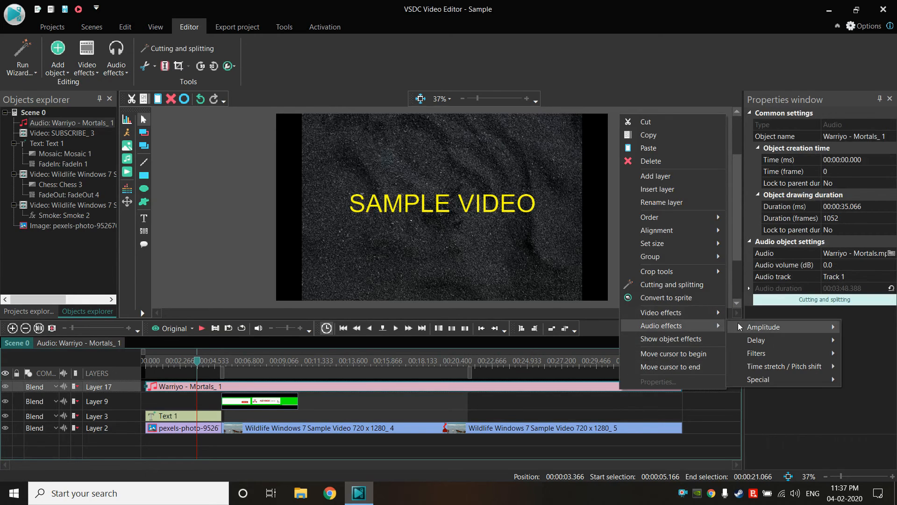
mouse_move(740, 327)
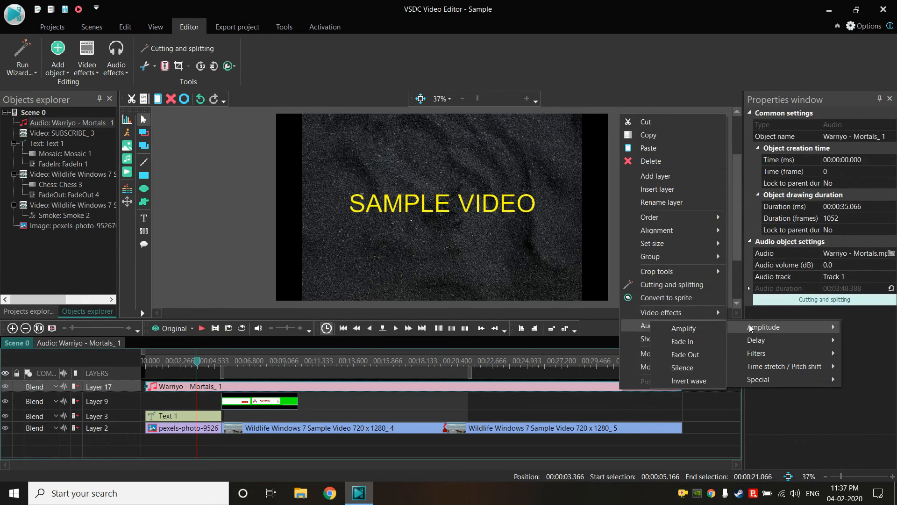
click(700, 355)
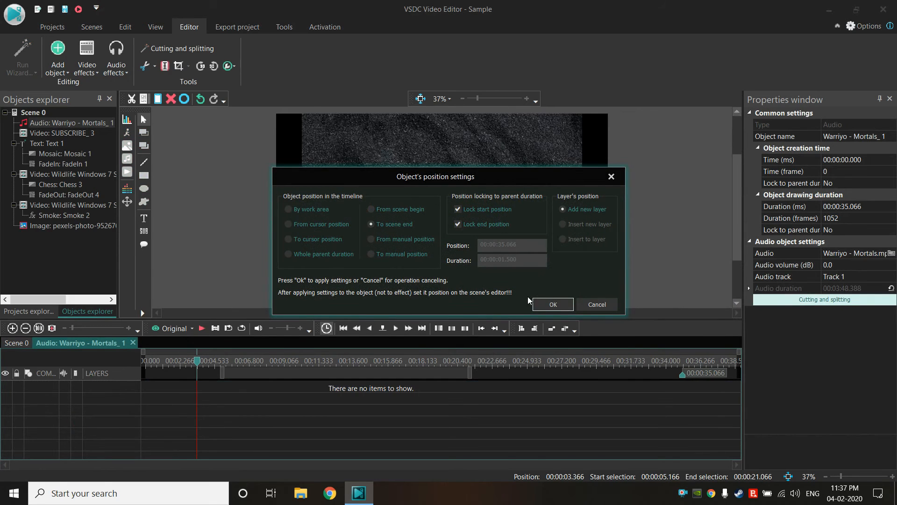
click(553, 304)
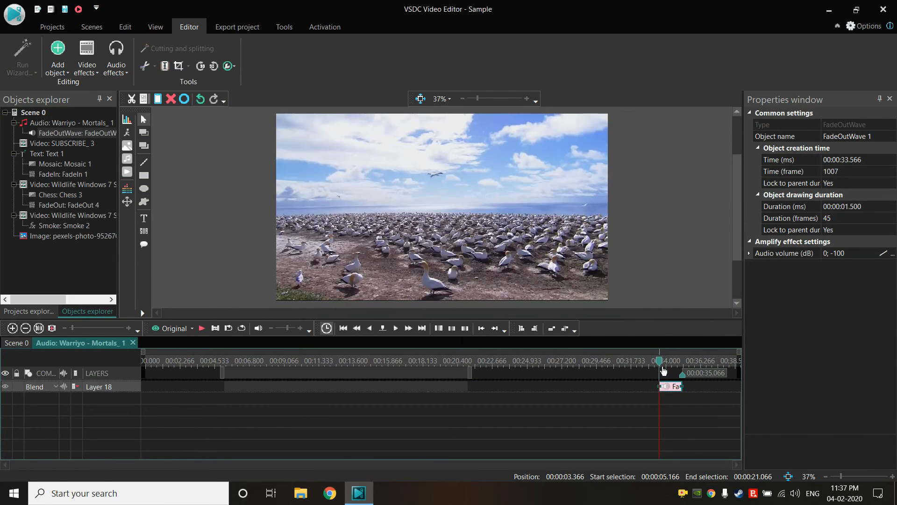
click(201, 329)
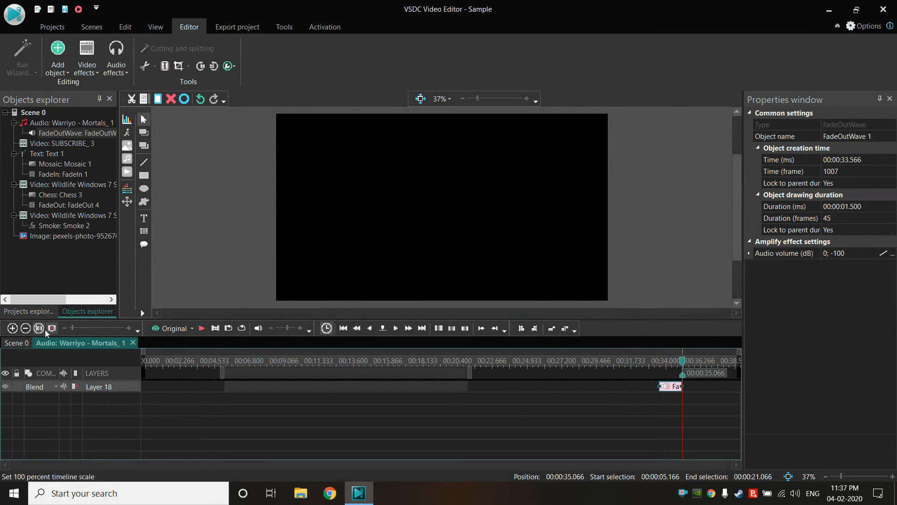
click(19, 343)
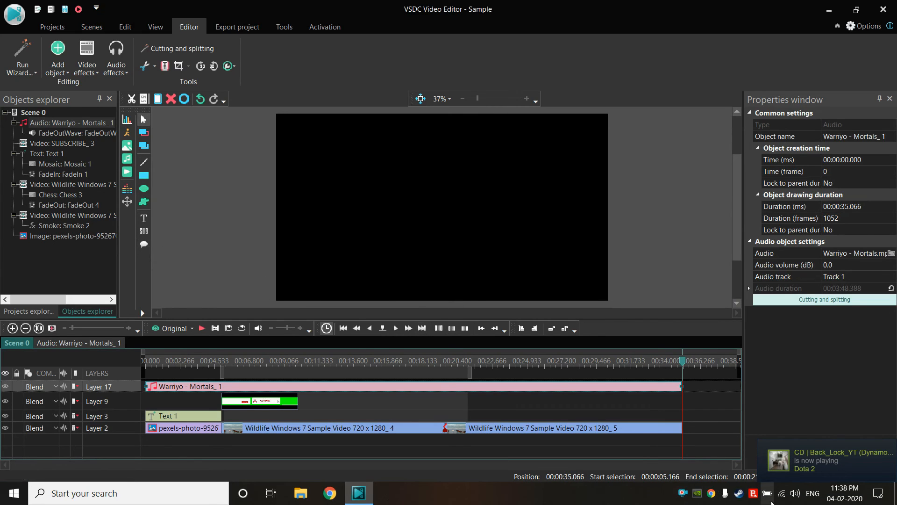
click(738, 498)
right_click(739, 498)
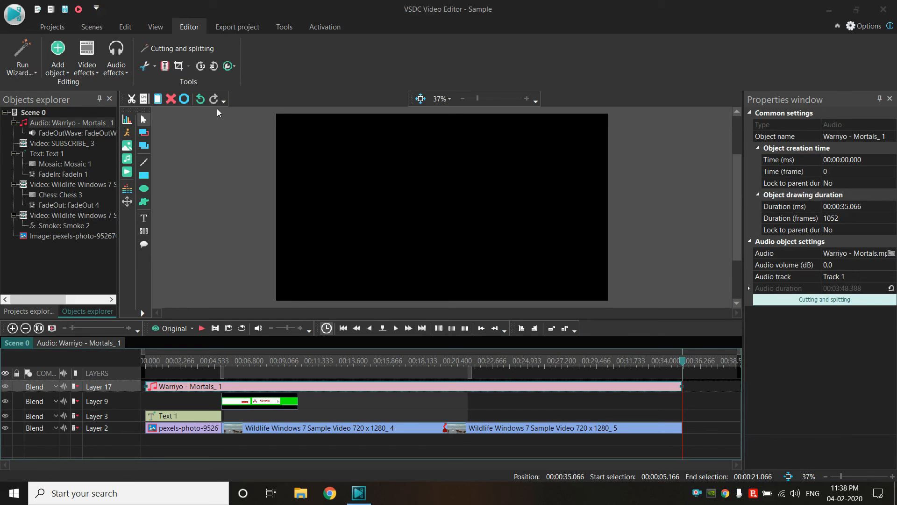
- Open the project export settings and look through the PC, Web, iPhone/iPad, Android and DVD output devices
click(230, 30)
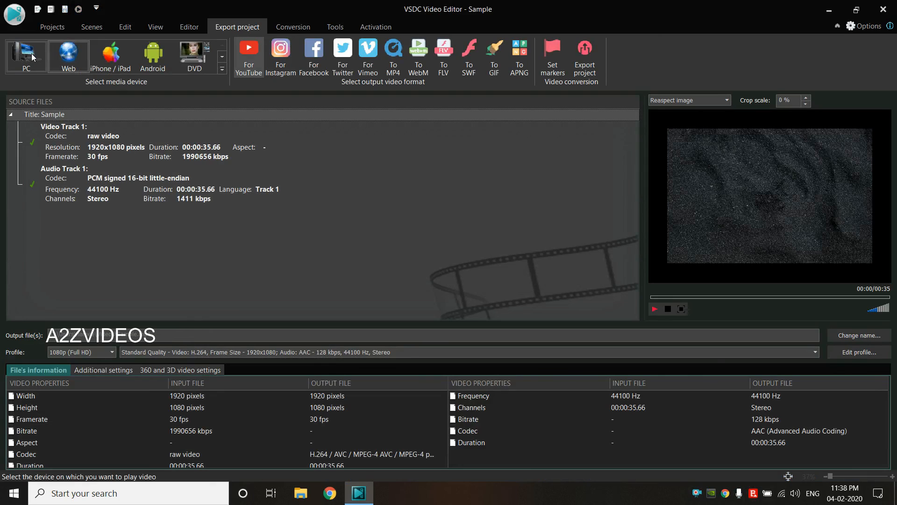
click(16, 62)
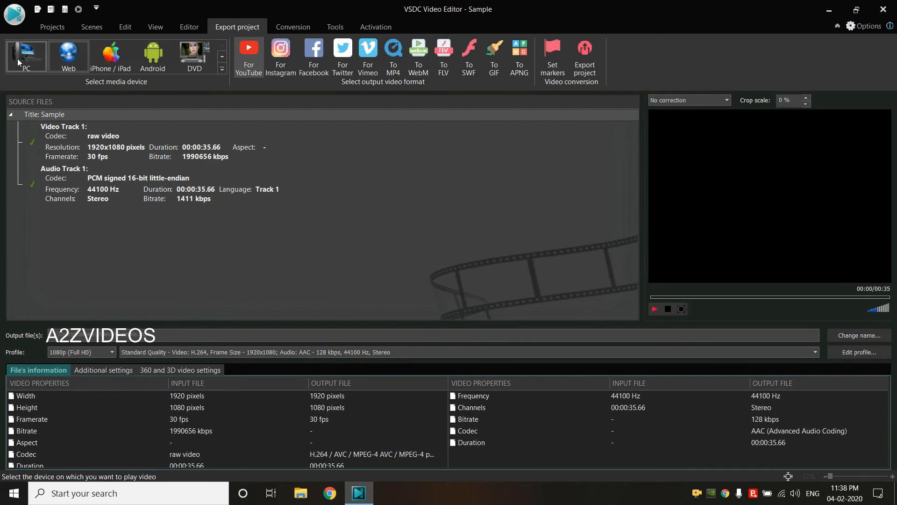
click(75, 58)
click(103, 56)
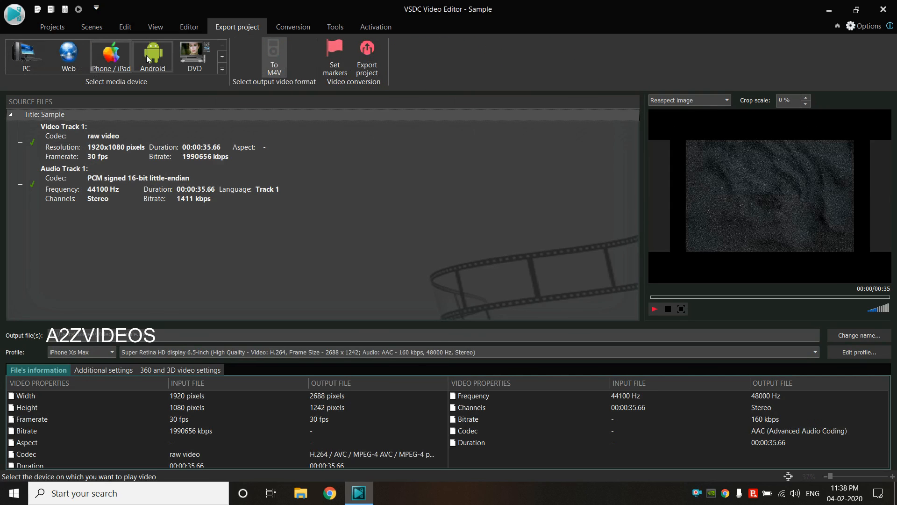
click(147, 55)
click(192, 56)
click(220, 69)
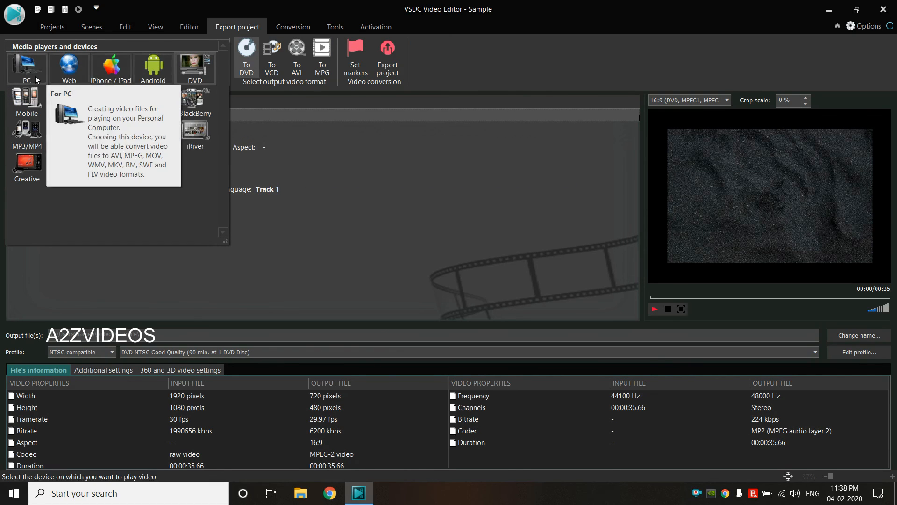
- Choose Web as the output device for YouTube with the 1080p (Full HD) profile
click(69, 65)
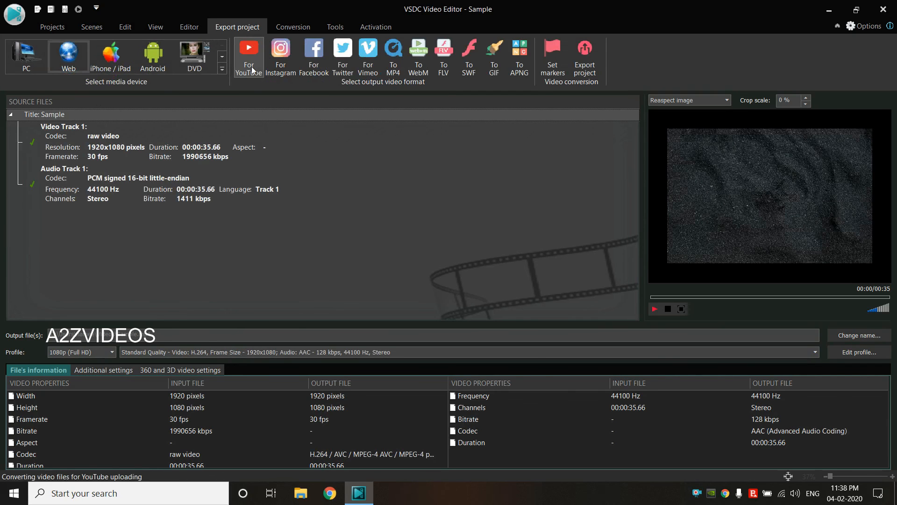
click(103, 352)
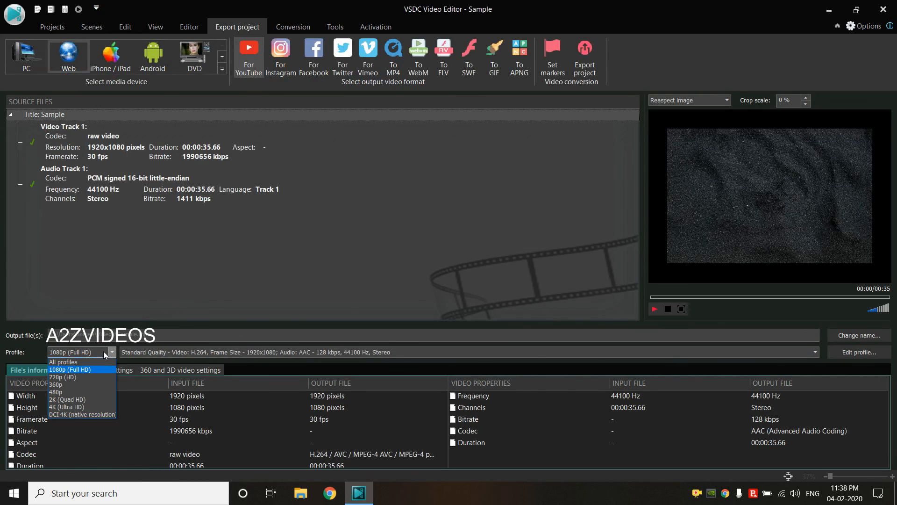
click(87, 371)
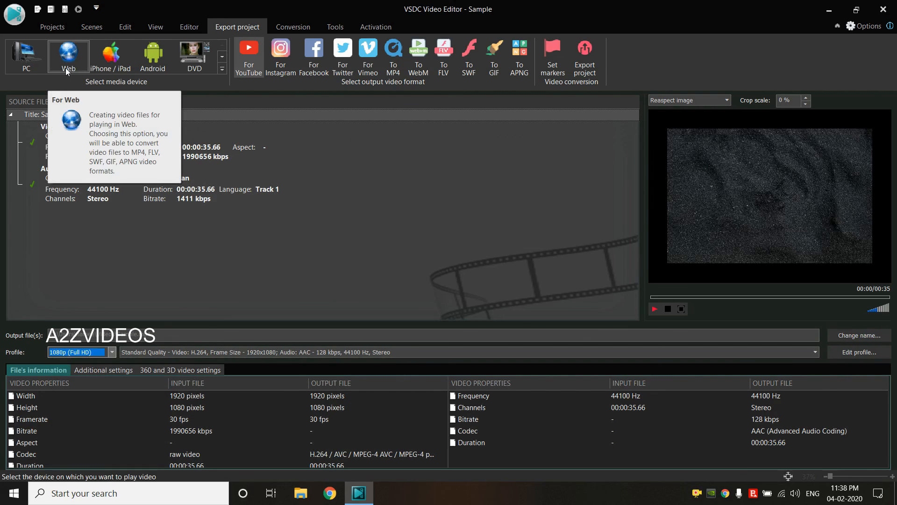
- Set the export to PC in AVI format with MPEG4 profiles, and apply the High Quality XviD MPEG4 profile with MP3 224 kbps audio
click(27, 63)
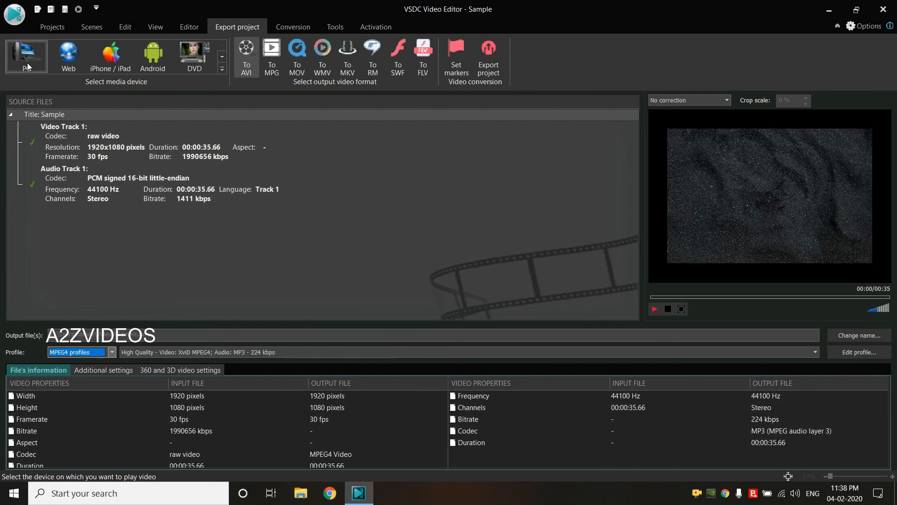
click(104, 355)
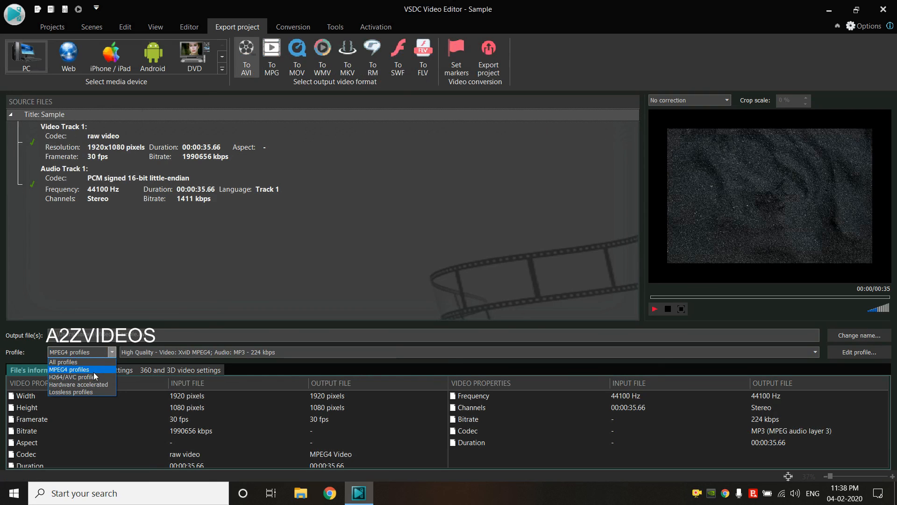
click(93, 372)
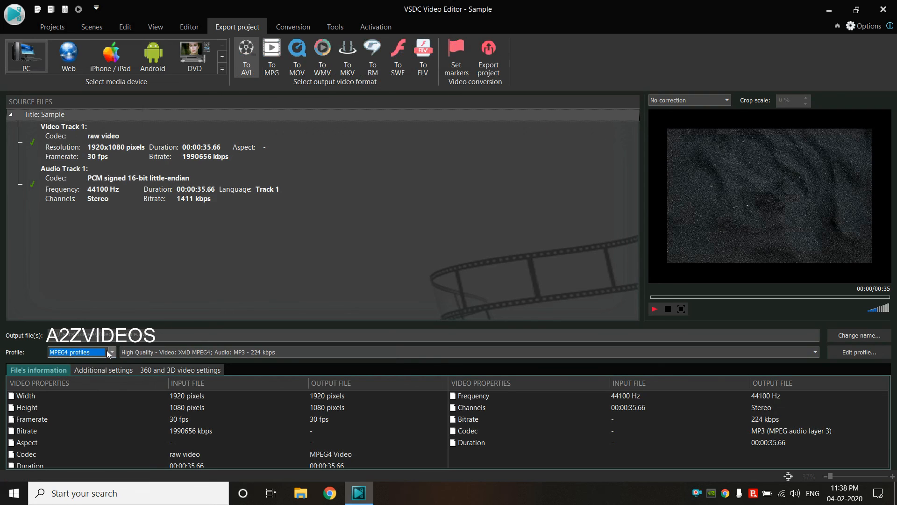
click(107, 350)
click(85, 392)
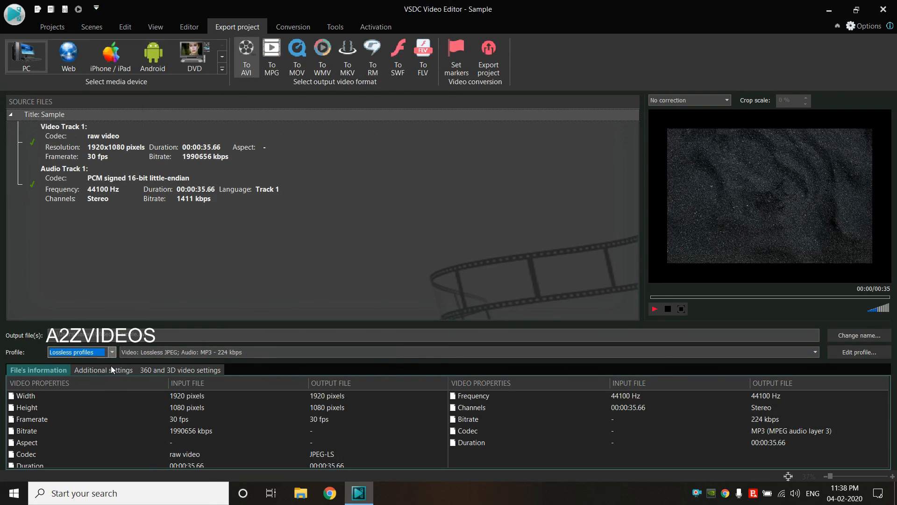
click(108, 353)
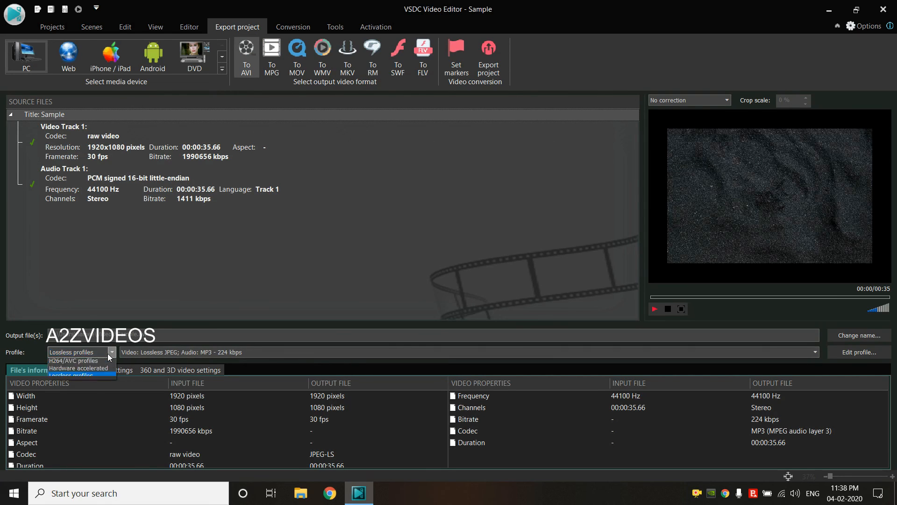
click(70, 369)
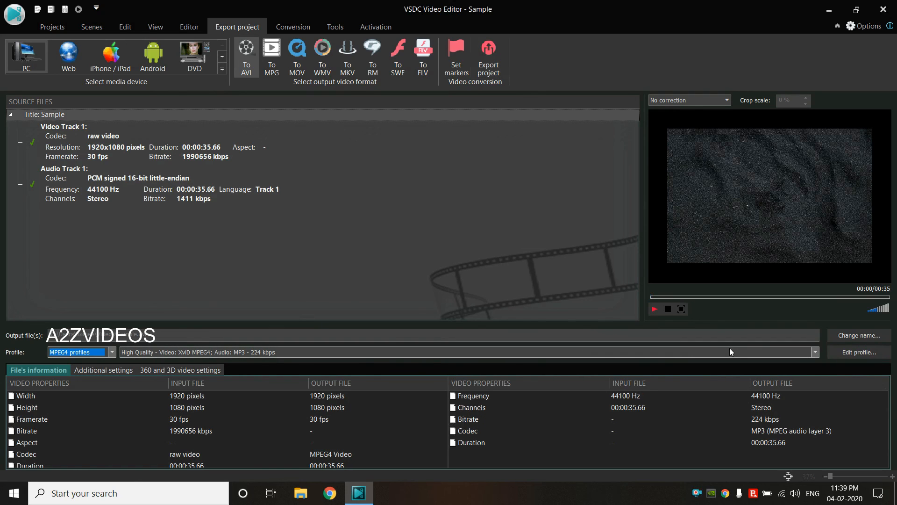
click(859, 352)
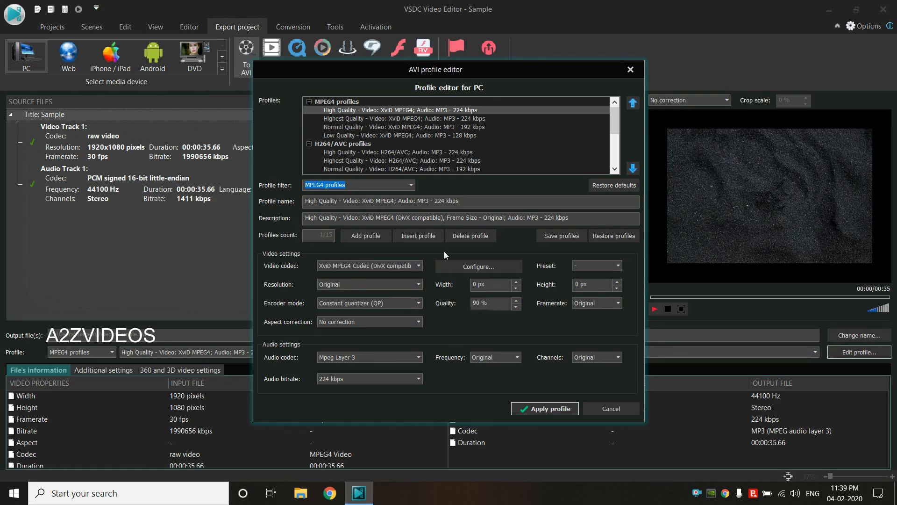
click(549, 409)
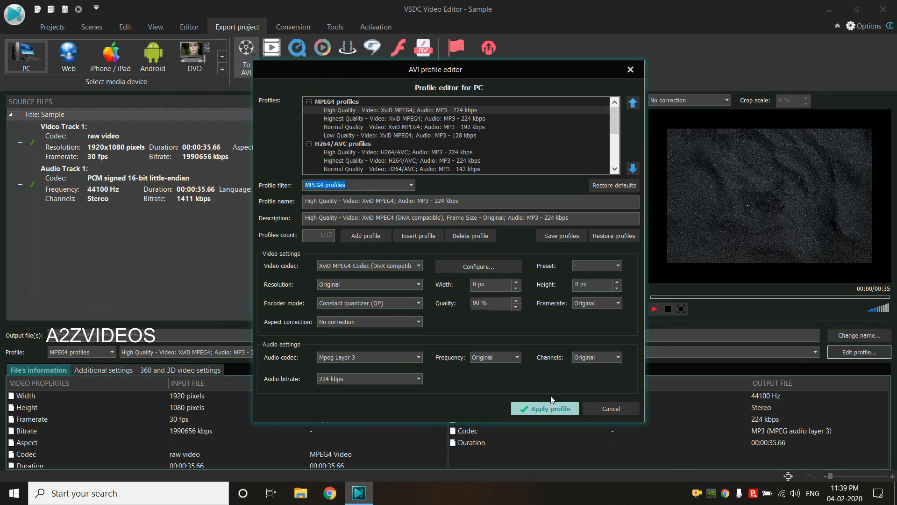